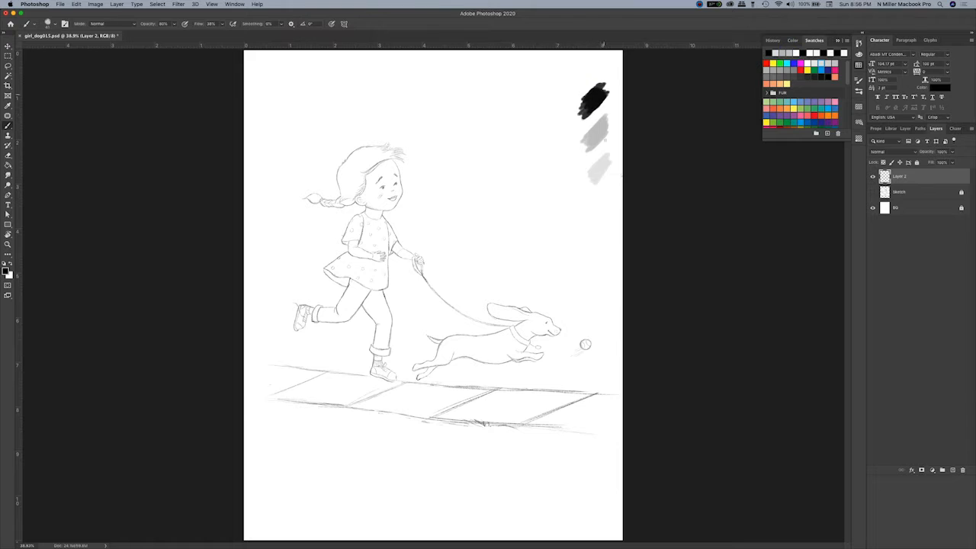
# Paint the lightest grey swatch below the other value swatches and add a new layer named ORG above the sketch
pyautogui.moveTo(601, 196); pyautogui.dragTo(592, 219)
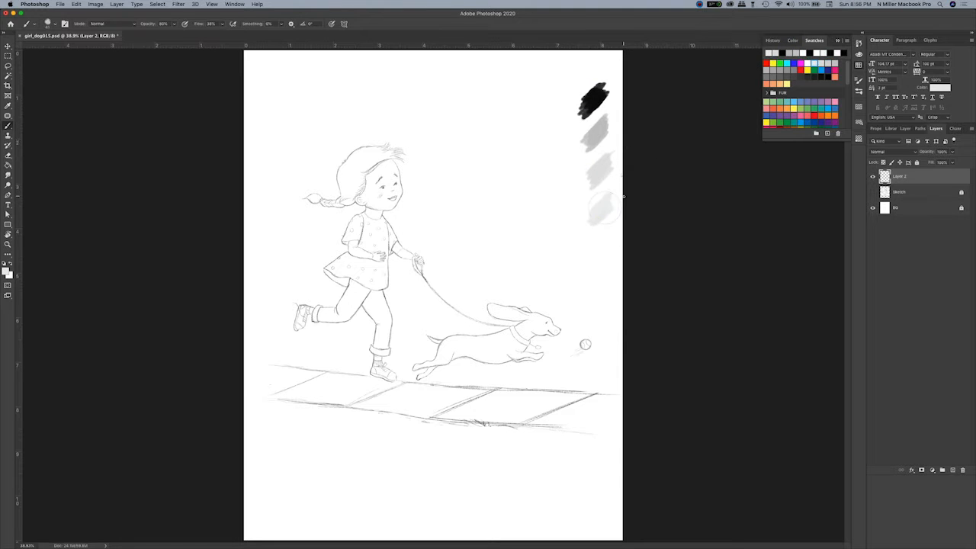
pyautogui.click(908, 192)
pyautogui.click(951, 470)
pyautogui.doubleClick(905, 175)
pyautogui.write('ORG')
pyautogui.press('Return')
# Place the swatch layer above ORG, rename it Value and save the document
pyautogui.moveTo(915, 192); pyautogui.dragTo(913, 172)
pyautogui.doubleClick(899, 176)
pyautogui.write('Value')
pyautogui.press('Return')
pyautogui.press('super+s')
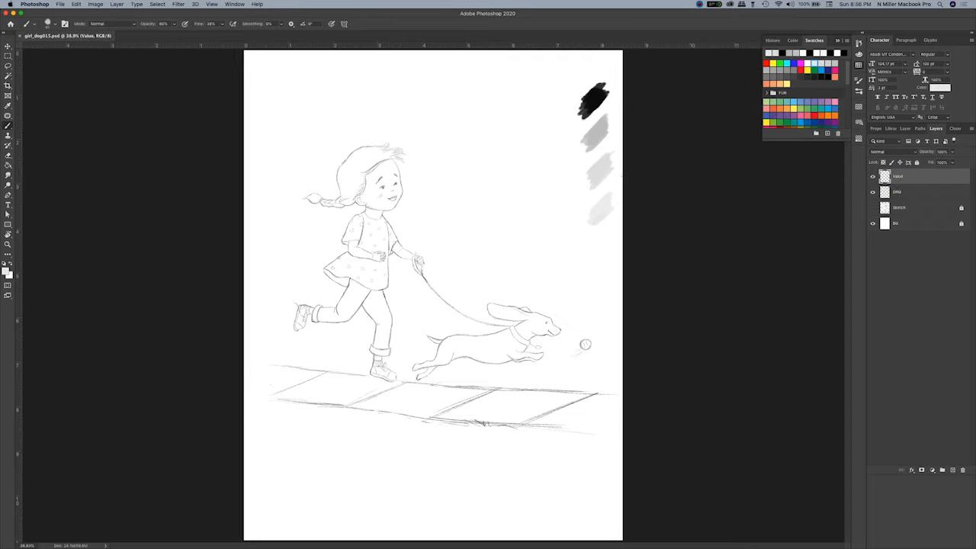
# Shade the girl's hair and braid in black sampled from the darkest swatch, using the Kyle's Real Watercolor - Bristle Buddy brush
pyautogui.keyDown('alt'); pyautogui.click(591, 96); pyautogui.keyUp('alt')
pyautogui.click(858, 91)
pyautogui.scroll(-5, 779, 206)
pyautogui.click(779, 206)
pyautogui.press('super+z')
pyautogui.moveTo(366, 159)
pyautogui.mouseDown()
pyautogui.moveTo(402, 147)
pyautogui.moveTo(333, 164)
pyautogui.moveTo(349, 182)
pyautogui.moveTo(364, 168)
pyautogui.moveTo(346, 199)
pyautogui.moveTo(365, 170)
pyautogui.moveTo(348, 196)
pyautogui.moveTo(336, 162)
pyautogui.moveTo(336, 206)
pyautogui.moveTo(346, 203)
pyautogui.moveTo(320, 201)
pyautogui.mouseUp()
pyautogui.press('super+z')
pyautogui.click(779, 183)
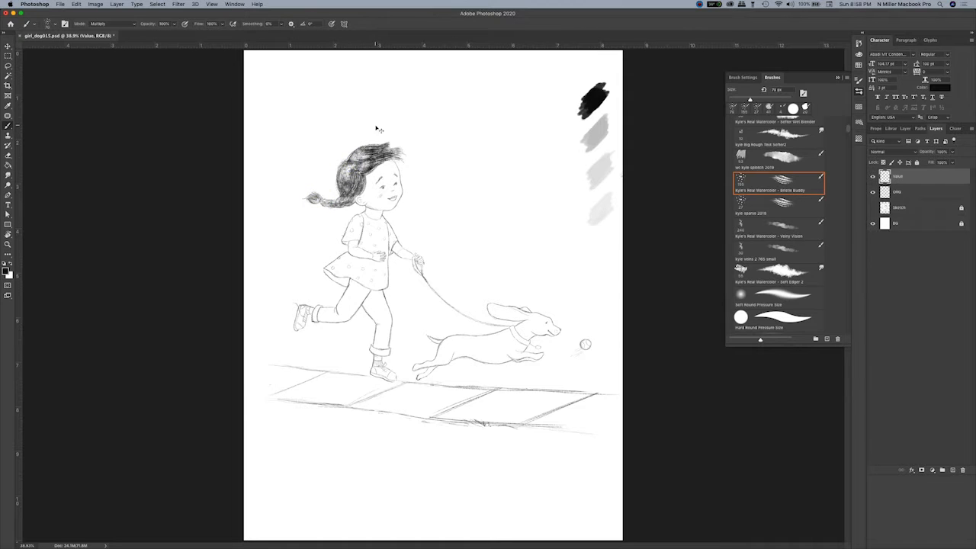
# Write "Light" with an arrow pointing down toward the girl, using the 4 px pencil brush
pyautogui.press('super+equal')
pyautogui.press('super+equal')
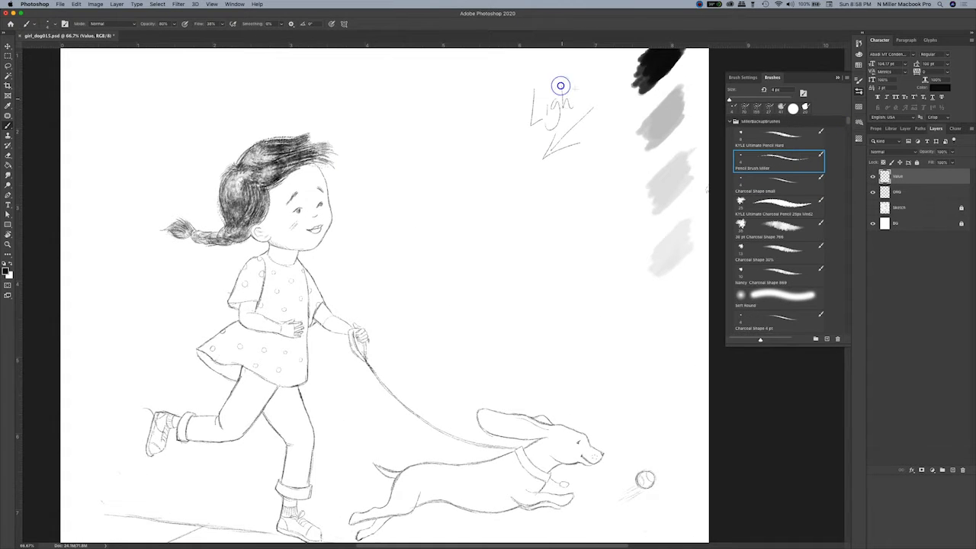
pyautogui.moveTo(560, 85); pyautogui.dragTo(590, 84)
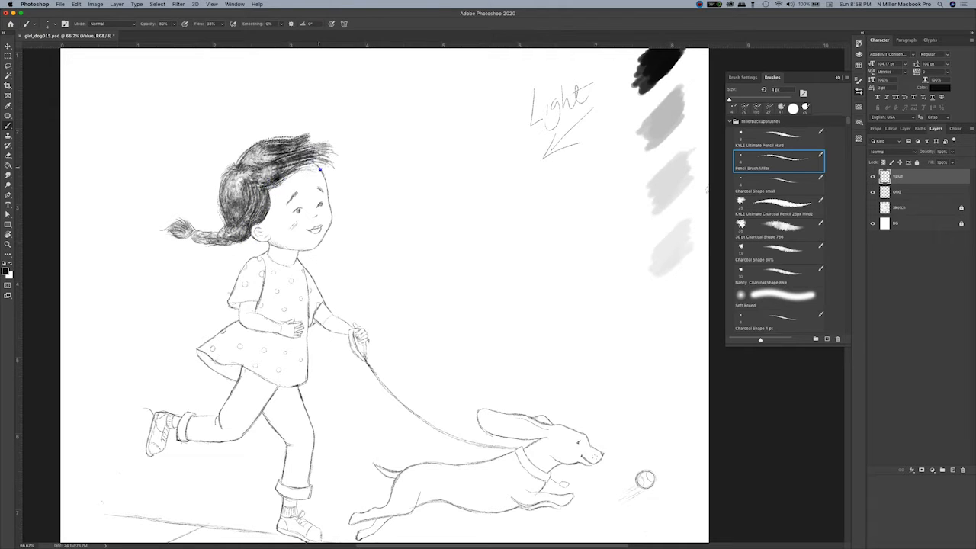
# Try shading the girl's face, ear and neck in light grey with the 30 pt Charcoal Shape brush
pyautogui.press('x')
pyautogui.click(778, 226)
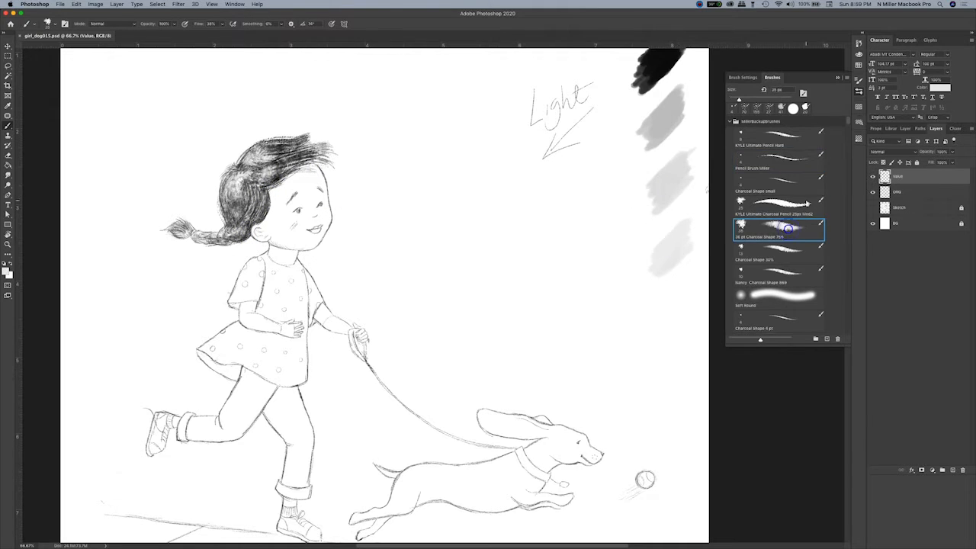
pyautogui.press('super+bracketleft')
pyautogui.moveTo(314, 182)
pyautogui.mouseDown()
pyautogui.moveTo(297, 207)
pyautogui.moveTo(308, 183)
pyautogui.moveTo(318, 237)
pyautogui.moveTo(276, 198)
pyautogui.moveTo(344, 260)
pyautogui.mouseUp()
pyautogui.press('super+plus')
pyautogui.moveTo(264, 246)
pyautogui.mouseDown()
pyautogui.moveTo(327, 278)
pyautogui.moveTo(268, 296)
pyautogui.moveTo(292, 308)
pyautogui.moveTo(330, 228)
pyautogui.mouseUp()
pyautogui.moveTo(241, 280); pyautogui.dragTo(256, 298)
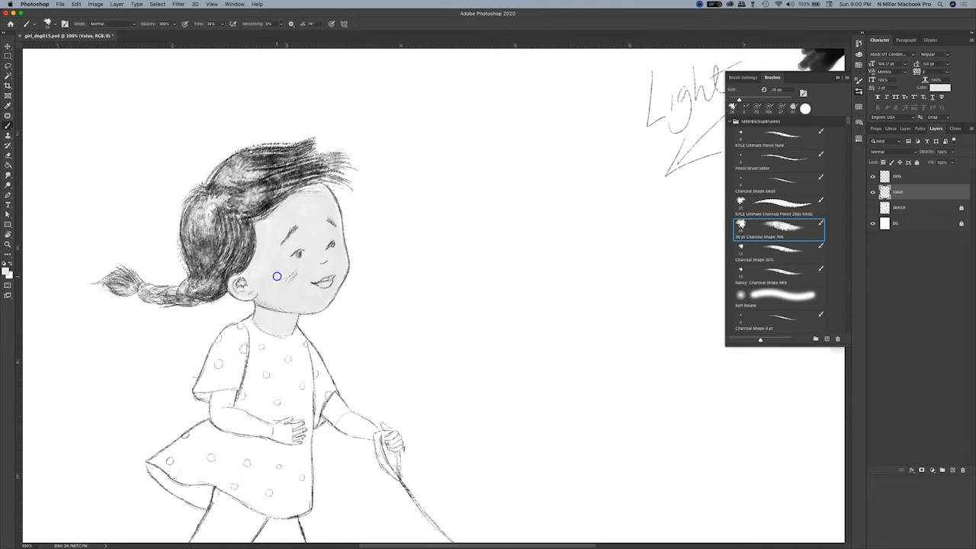
# Undo the light grey shading on the girl's face, ear and neck
pyautogui.press('super+z')
pyautogui.press('super+z')
pyautogui.press('super+z')
pyautogui.press('super+z')
pyautogui.press('super+z')
pyautogui.press('super+z')
pyautogui.press('super+z')
pyautogui.press('super+z')
# Darken the girl's eyebrows, eyes and lips in black with the 4 px pencil brush
pyautogui.click(795, 161)
pyautogui.press('d')
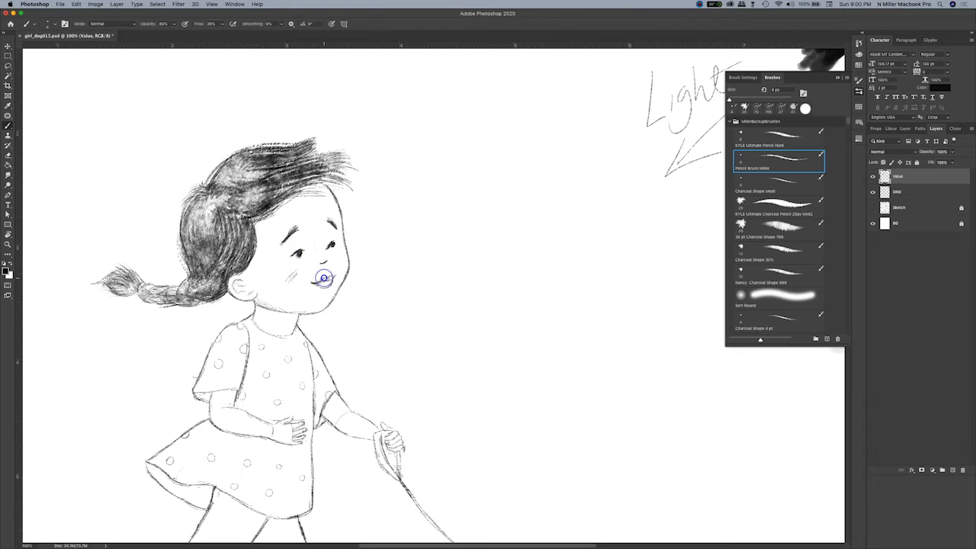
# Shade the girl's face and neck with the charcoal brush in greys sampled from the value swatches
pyautogui.click(796, 226)
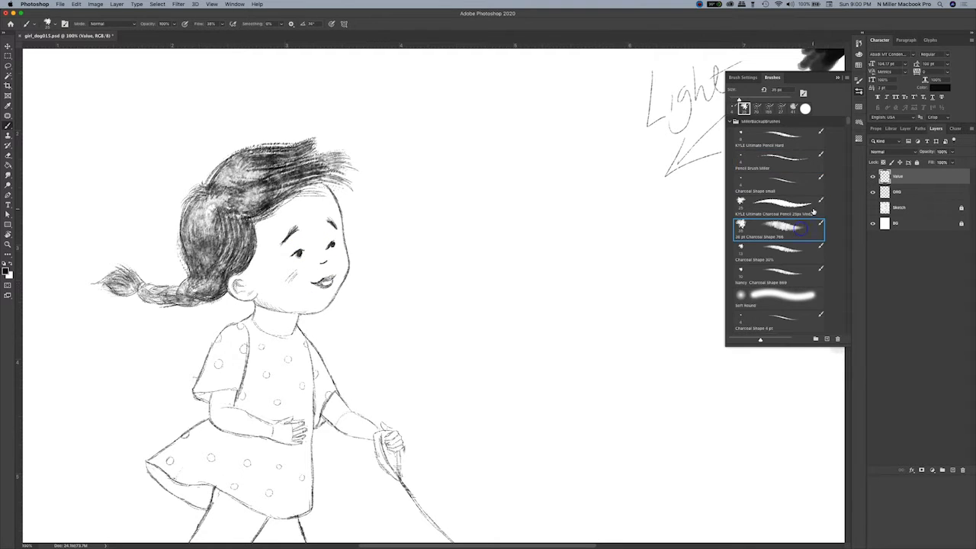
pyautogui.click(838, 78)
pyautogui.keyDown('alt'); pyautogui.click(834, 135); pyautogui.keyUp('alt')
pyautogui.moveTo(241, 284)
pyautogui.mouseDown()
pyautogui.moveTo(248, 293)
pyautogui.moveTo(287, 290)
pyautogui.moveTo(273, 328)
pyautogui.moveTo(284, 333)
pyautogui.moveTo(282, 320)
pyautogui.moveTo(291, 328)
pyautogui.moveTo(302, 304)
pyautogui.mouseUp()
pyautogui.keyDown('alt'); pyautogui.click(835, 224); pyautogui.keyUp('alt')
pyautogui.moveTo(258, 258)
pyautogui.mouseDown()
pyautogui.moveTo(260, 278)
pyautogui.moveTo(301, 285)
pyautogui.mouseUp()
pyautogui.moveTo(343, 253); pyautogui.dragTo(340, 269)
# Smudge the shading on the girl's cheek, jaw and ear, and move the Value layer below ORG
pyautogui.click(7, 175)
pyautogui.moveTo(275, 272)
pyautogui.mouseDown()
pyautogui.moveTo(330, 259)
pyautogui.moveTo(297, 276)
pyautogui.mouseUp()
pyautogui.moveTo(343, 263); pyautogui.dragTo(337, 279)
pyautogui.moveTo(259, 303); pyautogui.dragTo(243, 288)
pyautogui.moveTo(911, 178); pyautogui.dragTo(911, 195)
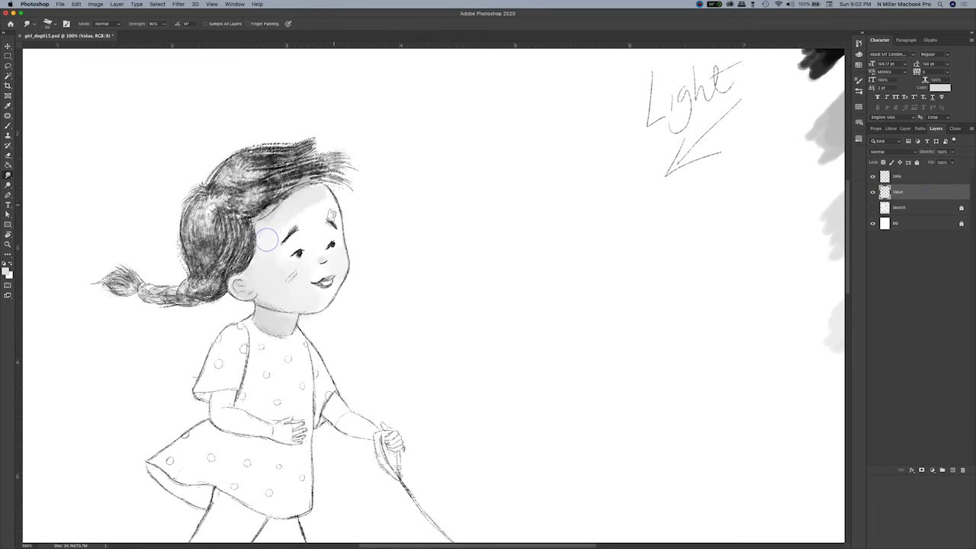
# Undo the last two changes and re-blend the forehead and cheek shading with the Smudge tool at 40% strength
pyautogui.press('super+z')
pyautogui.press('super+z')
pyautogui.moveTo(314, 206)
pyautogui.mouseDown()
pyautogui.moveTo(316, 253)
pyautogui.moveTo(297, 278)
pyautogui.moveTo(280, 269)
pyautogui.moveTo(343, 265)
pyautogui.moveTo(289, 275)
pyautogui.mouseUp()
pyautogui.click(164, 24)
pyautogui.moveTo(161, 36); pyautogui.dragTo(146, 36)
pyautogui.moveTo(288, 276)
pyautogui.mouseDown()
pyautogui.moveTo(280, 282)
pyautogui.moveTo(304, 268)
pyautogui.mouseUp()
pyautogui.moveTo(342, 264); pyautogui.dragTo(339, 253)
# Paint a mid-grey shadow on the forehead beneath the hairline and smudge it smooth
pyautogui.press('b')
pyautogui.keyDown('alt'); pyautogui.click(830, 138); pyautogui.keyUp('alt')
pyautogui.moveTo(305, 197)
pyautogui.mouseDown()
pyautogui.moveTo(263, 247)
pyautogui.moveTo(325, 201)
pyautogui.mouseUp()
pyautogui.press('r')
pyautogui.moveTo(266, 228)
pyautogui.mouseDown()
pyautogui.moveTo(262, 254)
pyautogui.moveTo(314, 204)
pyautogui.mouseUp()
# Paint a grey blush on the girl's cheek on a new layer, with the brush at 30% opacity
pyautogui.press('b')
pyautogui.keyDown('alt'); pyautogui.click(830, 220); pyautogui.keyUp('alt')
pyautogui.keyDown('alt'); pyautogui.click(321, 202); pyautogui.keyUp('alt')
pyautogui.moveTo(276, 265)
pyautogui.mouseDown()
pyautogui.moveTo(292, 270)
pyautogui.moveTo(282, 294)
pyautogui.moveTo(296, 285)
pyautogui.mouseUp()
pyautogui.press('3')
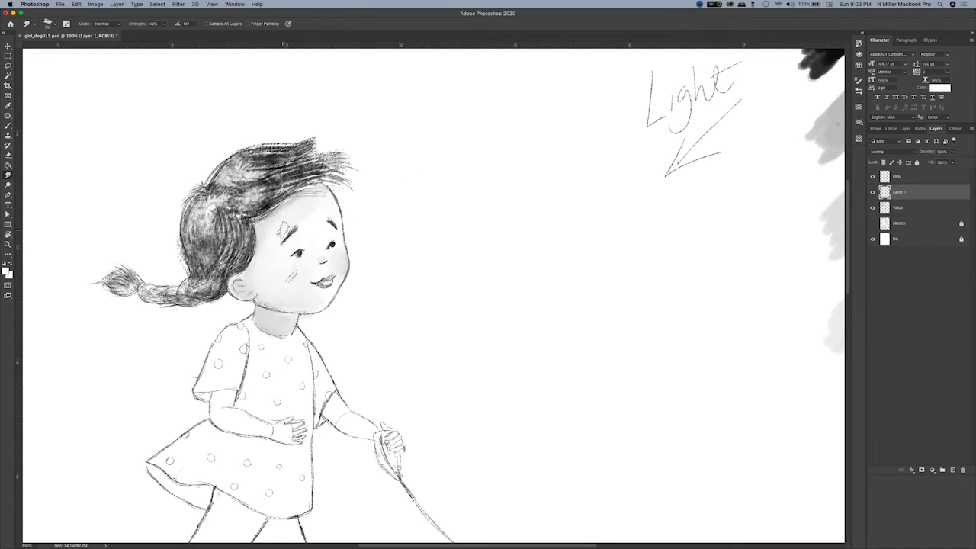
pyautogui.keyDown('alt'); pyautogui.click(830, 141); pyautogui.keyUp('alt')
pyautogui.moveTo(288, 280); pyautogui.dragTo(280, 277)
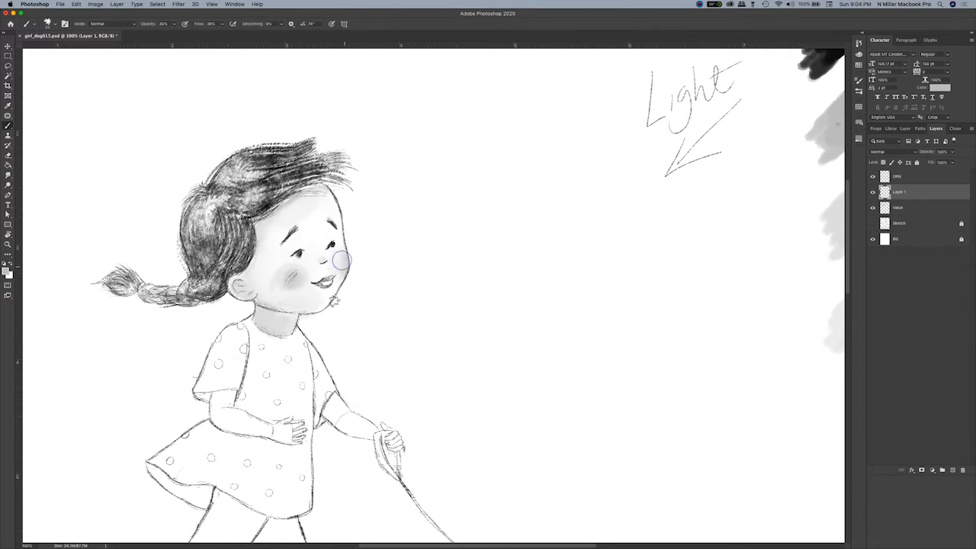
# Blend the cheek blush with textured smudge brushes and save the document
pyautogui.click(8, 176)
pyautogui.click(858, 90)
pyautogui.scroll(-10, 779, 244)
pyautogui.click(779, 252)
pyautogui.moveTo(281, 283); pyautogui.dragTo(271, 282)
pyautogui.click(778, 230)
pyautogui.moveTo(282, 282); pyautogui.dragTo(272, 284)
pyautogui.press('super+s')
# Shade the girl's arms, hands and legs with light and mid grey brush strokes
pyautogui.press('b')
pyautogui.click(836, 77)
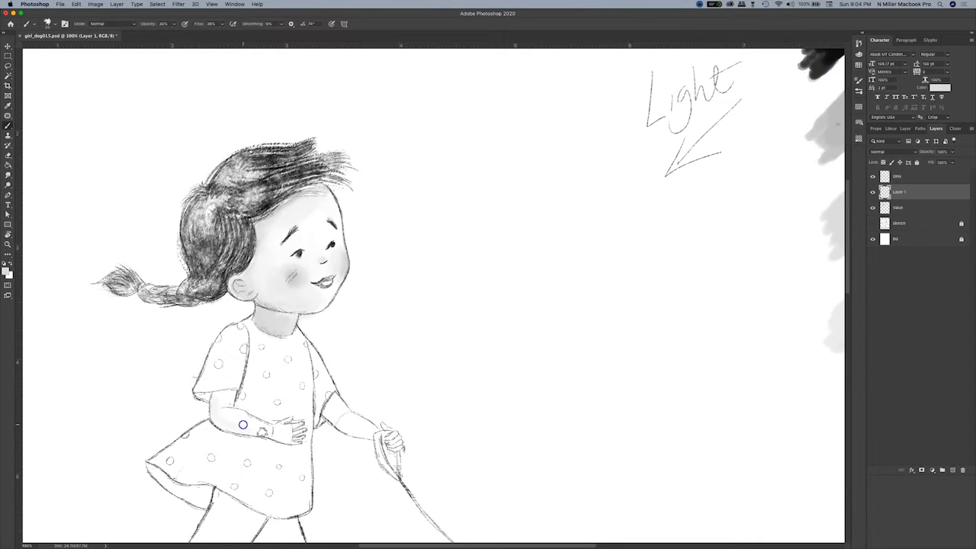
pyautogui.scroll(-5, 293, 441)
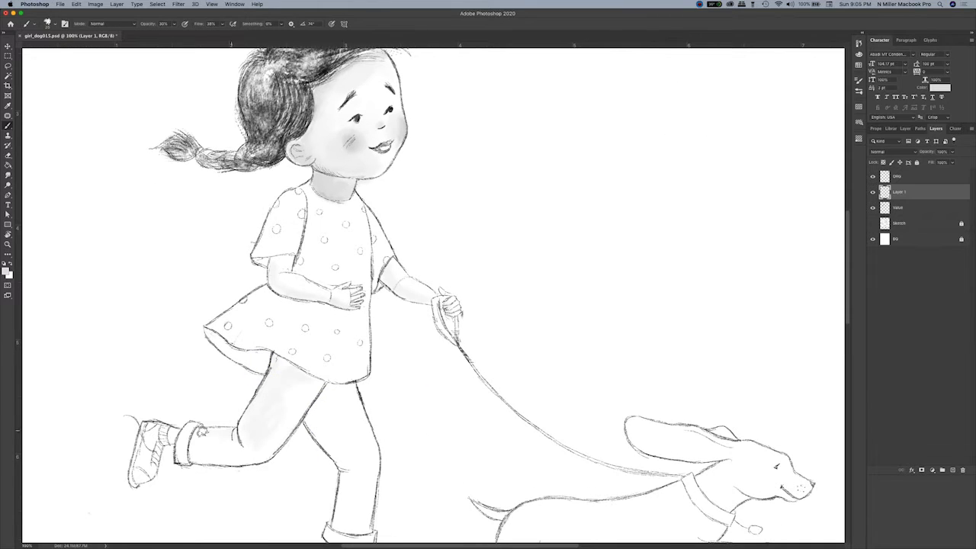
pyautogui.scroll(3, 343, 457)
pyautogui.hscroll(3, 343, 457)
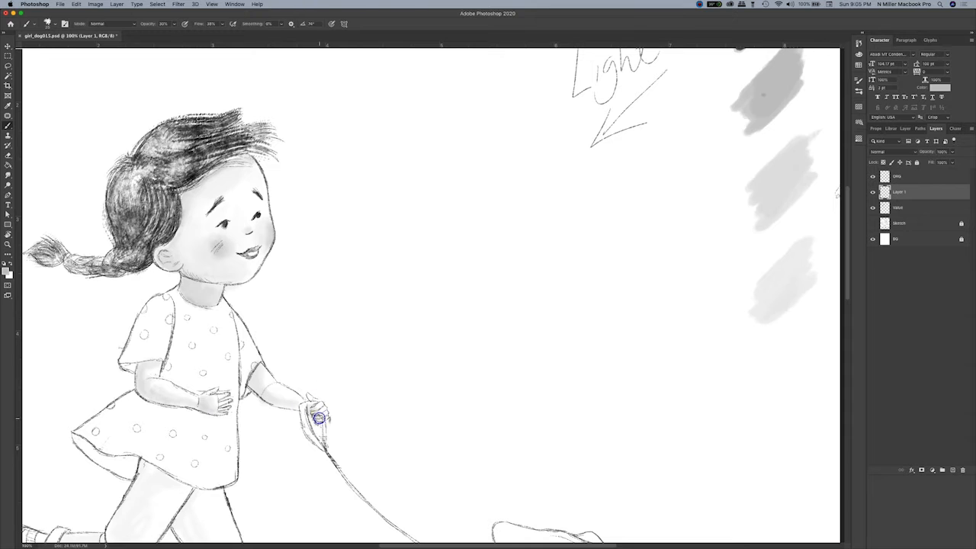
pyautogui.press('super+minus')
pyautogui.press('super+plus')
pyautogui.moveTo(373, 300)
pyautogui.mouseDown()
pyautogui.moveTo(460, 292)
pyautogui.moveTo(465, 282)
pyautogui.mouseUp()
# Choose the 4 px pencil brush and sample black from the darkest value swatch
pyautogui.click(858, 90)
pyautogui.moveTo(848, 128); pyautogui.dragTo(847, 120)
pyautogui.click(790, 159)
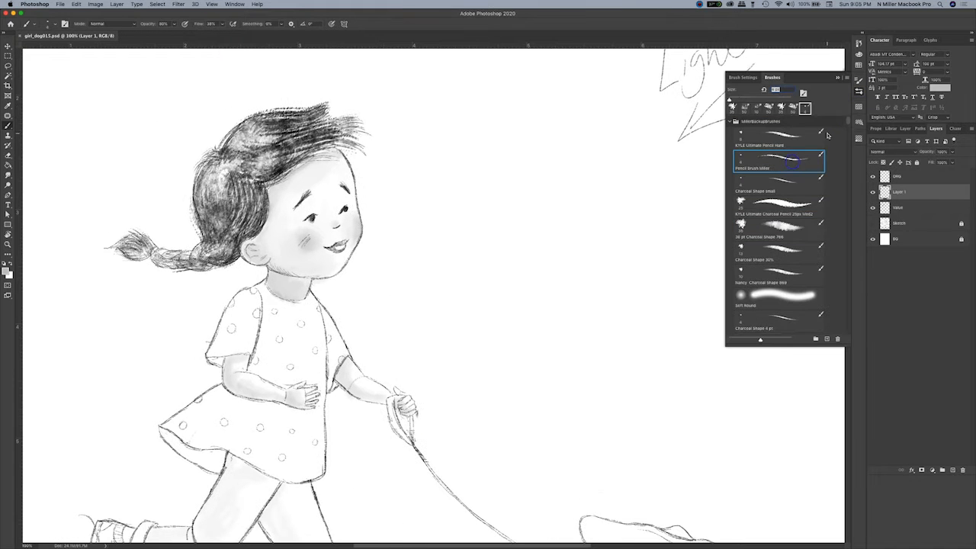
pyautogui.moveTo(845, 64); pyautogui.dragTo(703, 218)
pyautogui.press('i')
pyautogui.click(699, 223)
pyautogui.moveTo(357, 416); pyautogui.dragTo(607, 253)
# Merge Layer 1 with the Value layer and name the result Val
pyautogui.click(903, 194)
pyautogui.keyDown('shift'); pyautogui.click(908, 209); pyautogui.keyUp('shift')
pyautogui.press('super+e')
# Strengthen the outlines of the girl's face, neck and dress with black pencil strokes on the ORG layer
pyautogui.press('b')
pyautogui.click(911, 176)
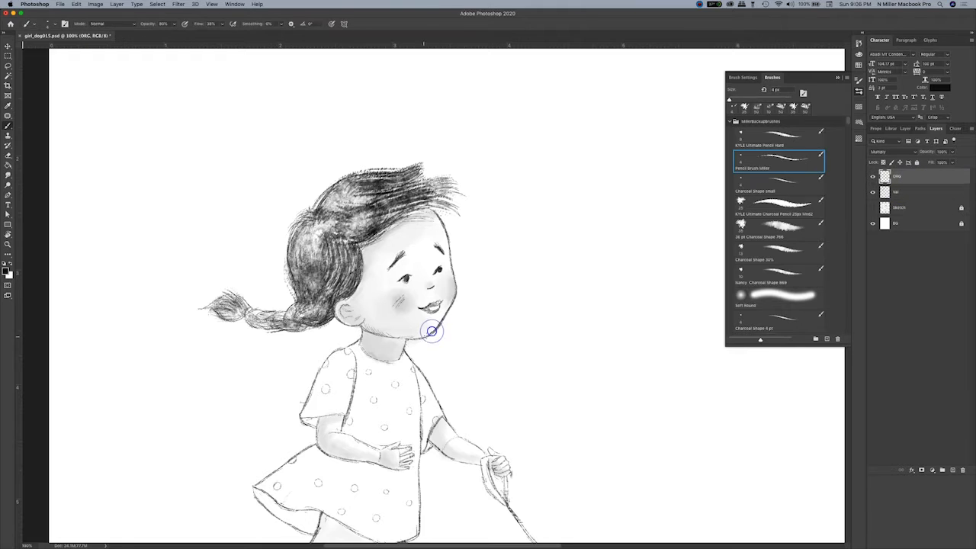
pyautogui.moveTo(361, 343)
pyautogui.mouseDown()
pyautogui.moveTo(398, 360)
pyautogui.moveTo(411, 317)
pyautogui.mouseUp()
pyautogui.moveTo(340, 255)
pyautogui.mouseDown()
pyautogui.moveTo(337, 264)
pyautogui.moveTo(366, 274)
pyautogui.mouseUp()
pyautogui.press('super+z')
pyautogui.moveTo(364, 367); pyautogui.dragTo(383, 326)
pyautogui.moveTo(408, 265); pyautogui.dragTo(411, 416)
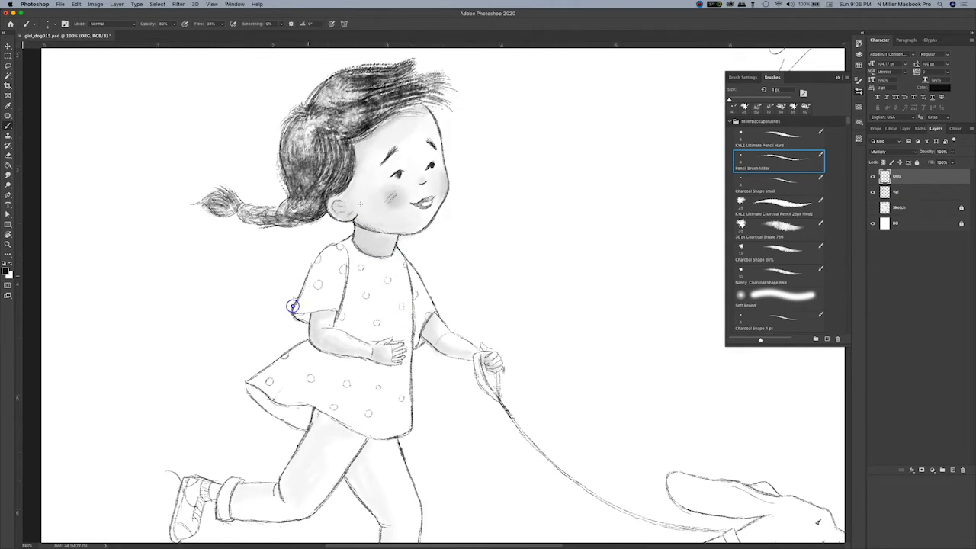
# Shade the dress's bodice and sleeves in sampled mid grey on the Val layer with the 20 px charcoal brush
pyautogui.press('super+minus')
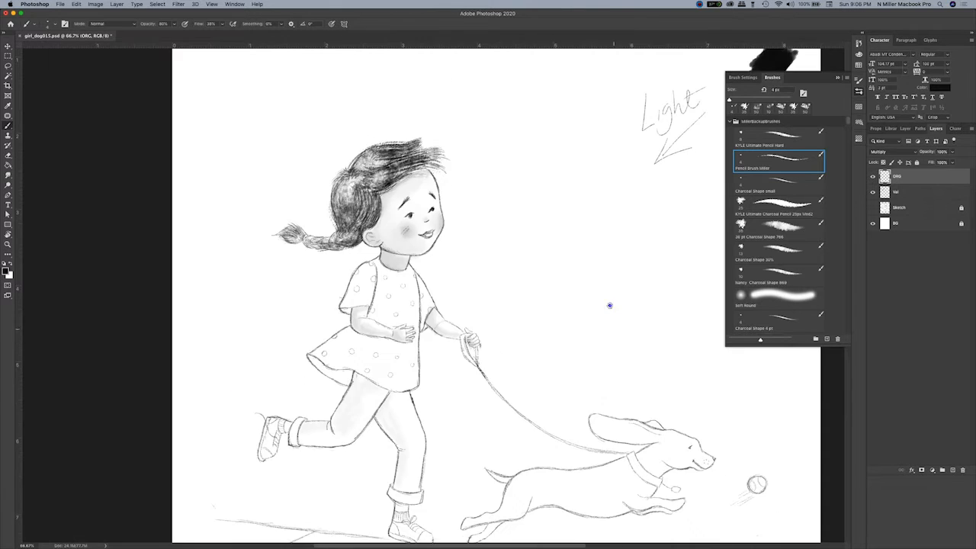
pyautogui.moveTo(610, 305); pyautogui.dragTo(483, 366)
pyautogui.keyDown('alt'); pyautogui.click(643, 185); pyautogui.keyUp('alt')
pyautogui.click(907, 192)
pyautogui.click(785, 226)
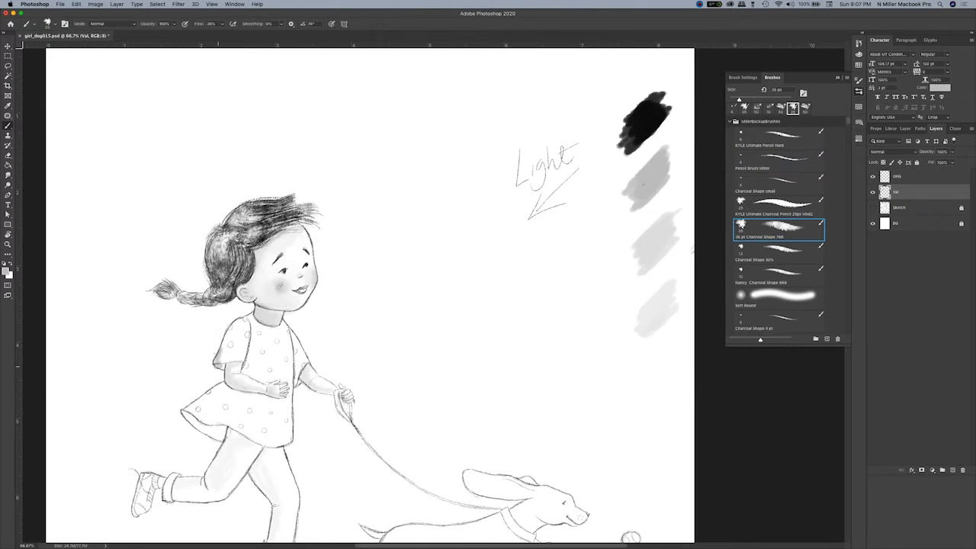
pyautogui.moveTo(299, 383); pyautogui.dragTo(304, 365)
pyautogui.moveTo(246, 331)
pyautogui.mouseDown()
pyautogui.moveTo(226, 359)
pyautogui.moveTo(242, 357)
pyautogui.mouseUp()
pyautogui.moveTo(215, 391); pyautogui.dragTo(258, 339)
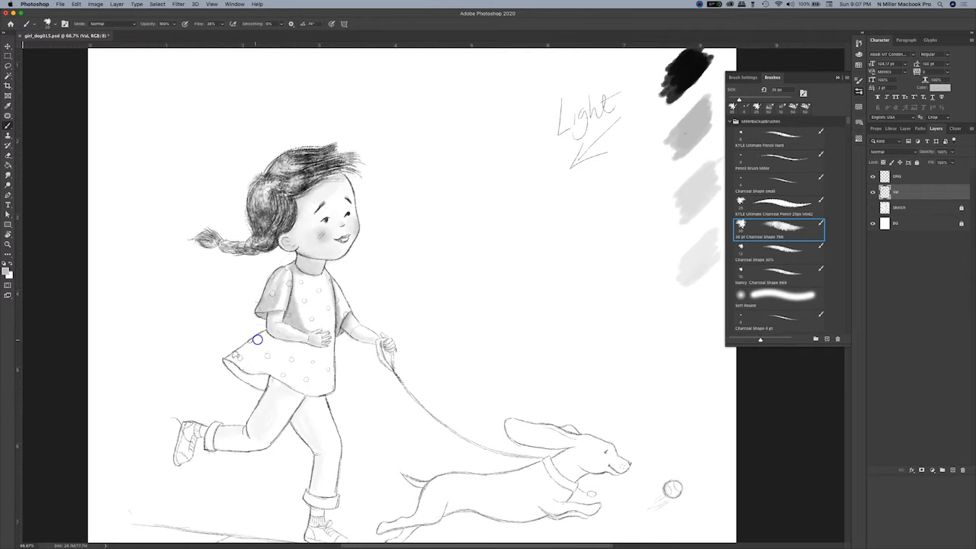
# Start filling the girl's jeans with grey, switching to a darker grey from the color picker
pyautogui.moveTo(307, 393); pyautogui.dragTo(318, 494)
pyautogui.moveTo(247, 431)
pyautogui.mouseDown()
pyautogui.moveTo(278, 390)
pyautogui.moveTo(258, 407)
pyautogui.moveTo(256, 435)
pyautogui.mouseUp()
pyautogui.click(5, 272)
pyautogui.click(272, 174)
pyautogui.click(442, 103)
pyautogui.moveTo(273, 391)
pyautogui.mouseDown()
pyautogui.moveTo(253, 432)
pyautogui.moveTo(264, 442)
pyautogui.moveTo(291, 401)
pyautogui.mouseUp()
# Try a different brush on the upper leg of the jeans
pyautogui.moveTo(847, 122); pyautogui.dragTo(849, 143)
pyautogui.click(778, 142)
pyautogui.moveTo(268, 399); pyautogui.dragTo(272, 432)
pyautogui.press('super+z')
# Paint the front leg of the jeans in dark grey with another brush and smudge the shading
pyautogui.moveTo(847, 141); pyautogui.dragTo(848, 252)
pyautogui.click(777, 205)
pyautogui.moveTo(299, 436)
pyautogui.mouseDown()
pyautogui.moveTo(313, 449)
pyautogui.moveTo(278, 404)
pyautogui.moveTo(263, 430)
pyautogui.moveTo(291, 404)
pyautogui.moveTo(279, 388)
pyautogui.moveTo(296, 396)
pyautogui.moveTo(289, 405)
pyautogui.moveTo(325, 452)
pyautogui.moveTo(303, 422)
pyautogui.moveTo(318, 495)
pyautogui.mouseUp()
pyautogui.press('b')
pyautogui.click(793, 229)
pyautogui.click(9, 175)
# Deepen the dark grey shading along both legs of the jeans
pyautogui.press('b')
pyautogui.moveTo(227, 446); pyautogui.dragTo(242, 439)
pyautogui.click(745, 108)
pyautogui.moveTo(320, 406); pyautogui.dragTo(321, 484)
pyautogui.moveTo(221, 438); pyautogui.dragTo(255, 435)
pyautogui.moveTo(283, 393)
pyautogui.mouseDown()
pyautogui.moveTo(328, 450)
pyautogui.moveTo(320, 488)
pyautogui.moveTo(335, 458)
pyautogui.moveTo(322, 483)
pyautogui.mouseUp()
# Erase the stray shading around the edge of the jeans with the Kyle's Manga - Sketch Eraser
pyautogui.press('e')
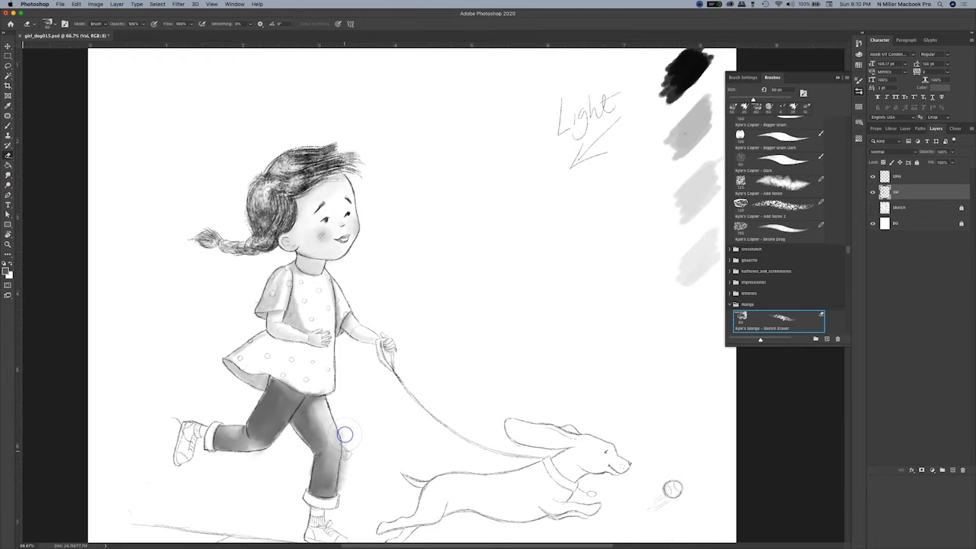
pyautogui.press('super+minus')
pyautogui.press('super+equal')
# Darken the shadow under the dress hem with the charcoal brush in black at reduced opacity
pyautogui.press('b')
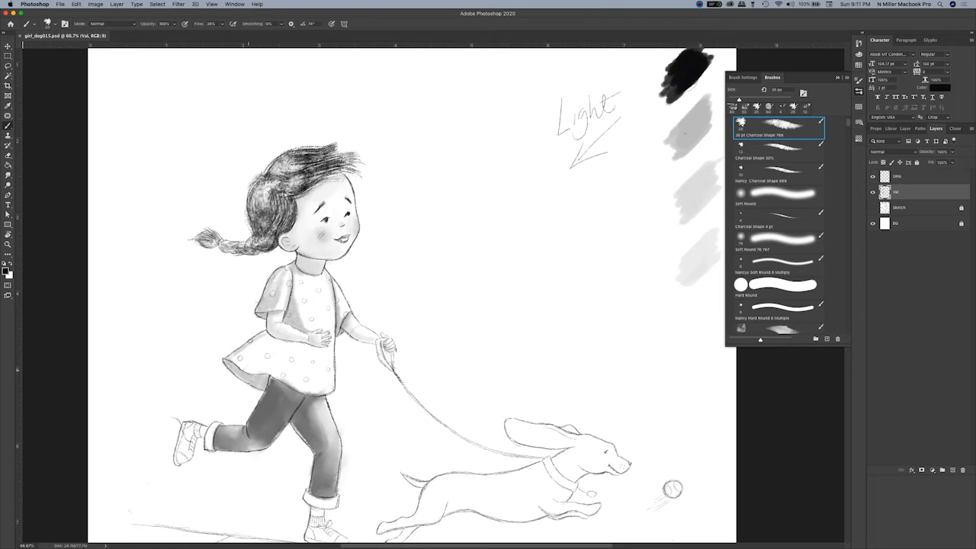
pyautogui.press('9')
pyautogui.press('8')
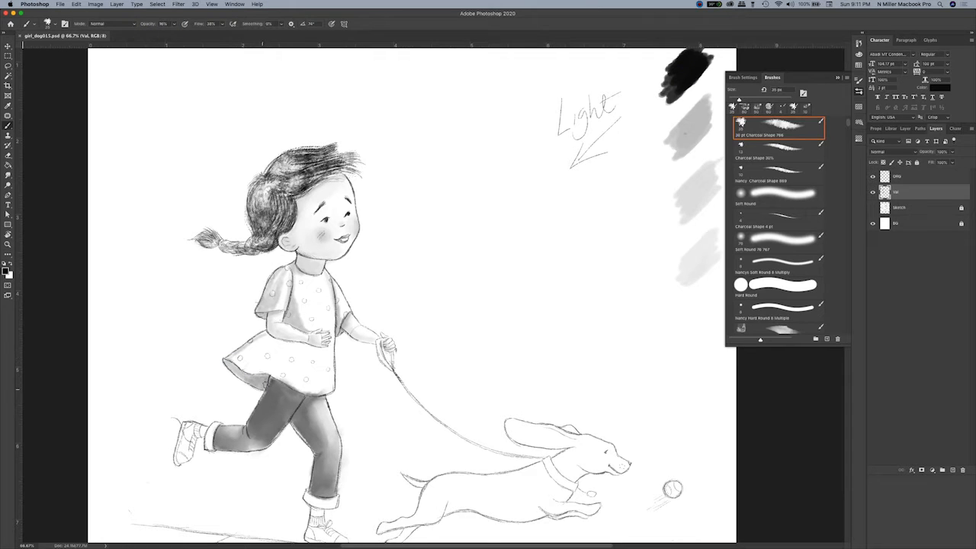
pyautogui.moveTo(239, 379); pyautogui.dragTo(296, 393)
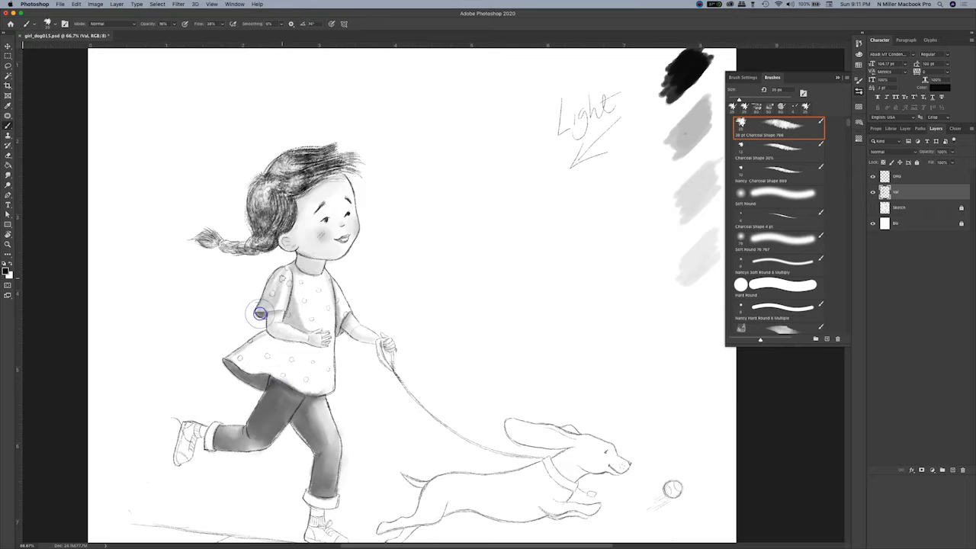
# Build up the dress shading on the bodice, sleeves and skirt with grey tones sampled from the drawing
pyautogui.press('x')
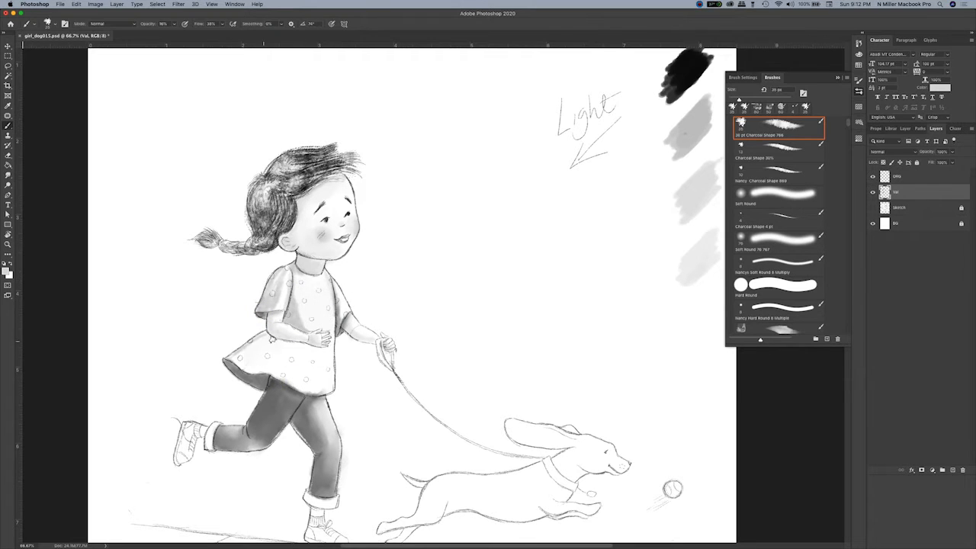
pyautogui.keyDown('alt'); pyautogui.click(341, 306); pyautogui.keyUp('alt')
pyautogui.keyDown('alt'); pyautogui.click(295, 312); pyautogui.keyUp('alt')
pyautogui.keyDown('alt'); pyautogui.click(298, 342); pyautogui.keyUp('alt')
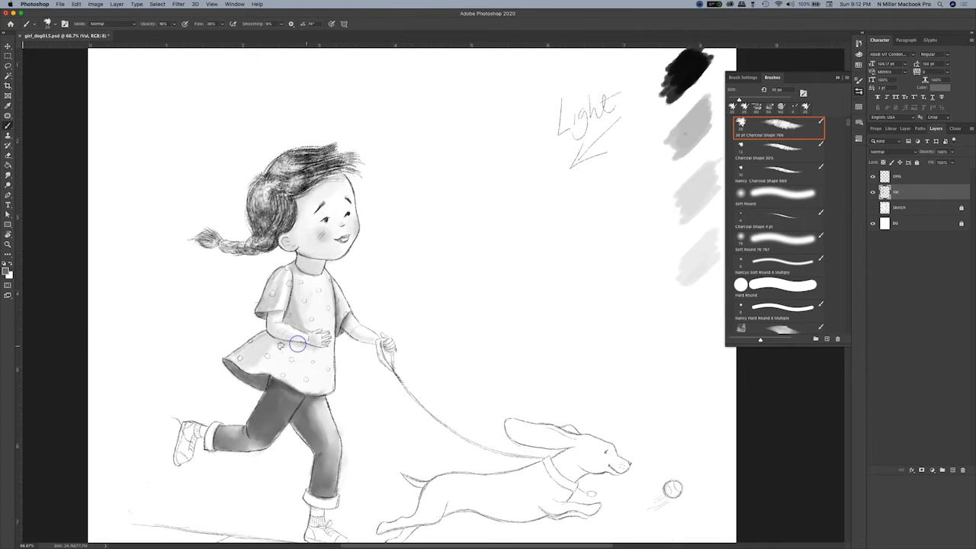
pyautogui.moveTo(264, 356)
pyautogui.mouseDown()
pyautogui.moveTo(272, 373)
pyautogui.moveTo(264, 357)
pyautogui.mouseUp()
# Texture the girl's dress with the Kyle's Manga - Fill Classic brush at 15% opacity
pyautogui.moveTo(848, 121); pyautogui.dragTo(848, 257)
pyautogui.click(781, 236)
pyautogui.moveTo(266, 354); pyautogui.dragTo(283, 369)
pyautogui.moveTo(295, 284)
pyautogui.mouseDown()
pyautogui.moveTo(308, 324)
pyautogui.moveTo(323, 325)
pyautogui.mouseUp()
pyautogui.press('super+z')
pyautogui.press('super+z')
pyautogui.press('super+z')
pyautogui.press('1')
pyautogui.press('5')
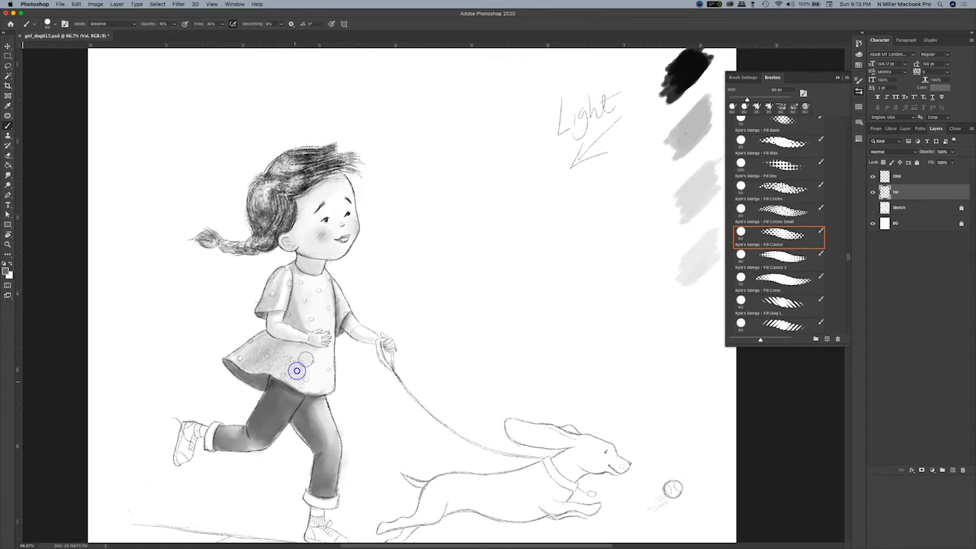
# Texture both legs of the jeans with the Kyle's Manga - Fill Classic brush, switching its blend mode to Multiply
pyautogui.moveTo(312, 495); pyautogui.dragTo(335, 508)
pyautogui.moveTo(201, 423)
pyautogui.mouseDown()
pyautogui.moveTo(214, 435)
pyautogui.moveTo(259, 423)
pyautogui.mouseUp()
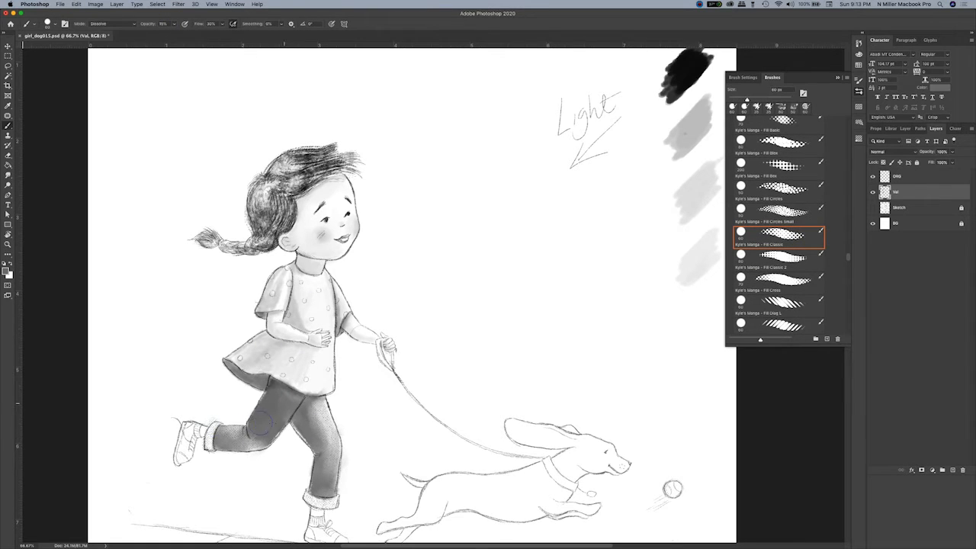
pyautogui.hotkey('shift', 'alt', 'm')
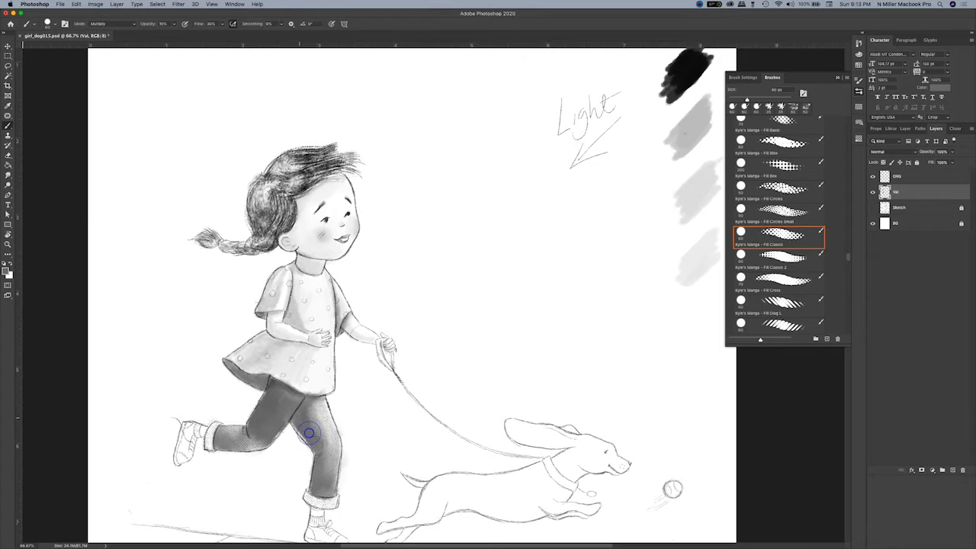
pyautogui.click(113, 24)
pyautogui.click(127, 7)
# Shade the back edge of the sleeve and waist with the Charcoal Shape 30% brush and soften it by smudging
pyautogui.moveTo(847, 256)
pyautogui.mouseDown()
pyautogui.moveTo(848, 270)
pyautogui.moveTo(847, 122)
pyautogui.mouseUp()
pyautogui.click(779, 228)
pyautogui.moveTo(282, 279); pyautogui.dragTo(266, 337)
pyautogui.click(778, 251)
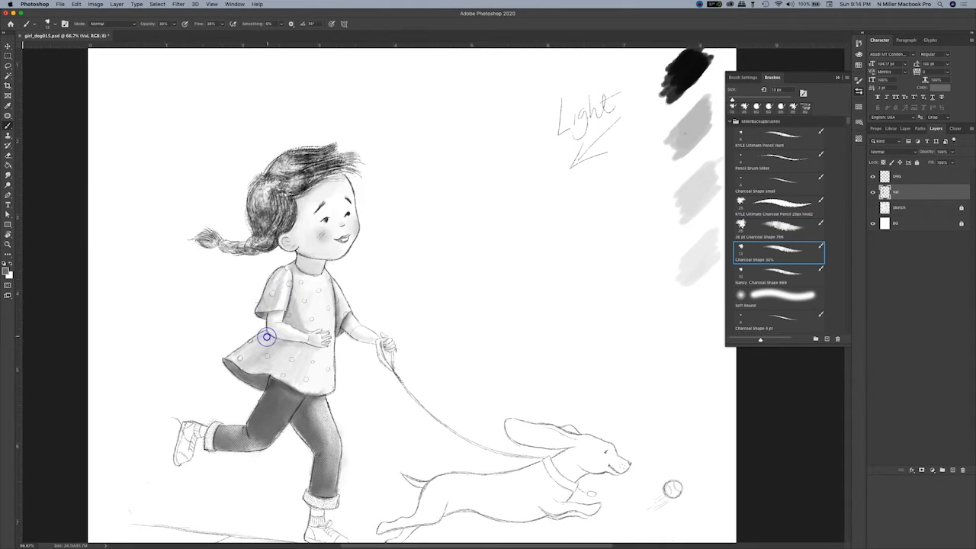
pyautogui.press('e')
pyautogui.click(241, 357)
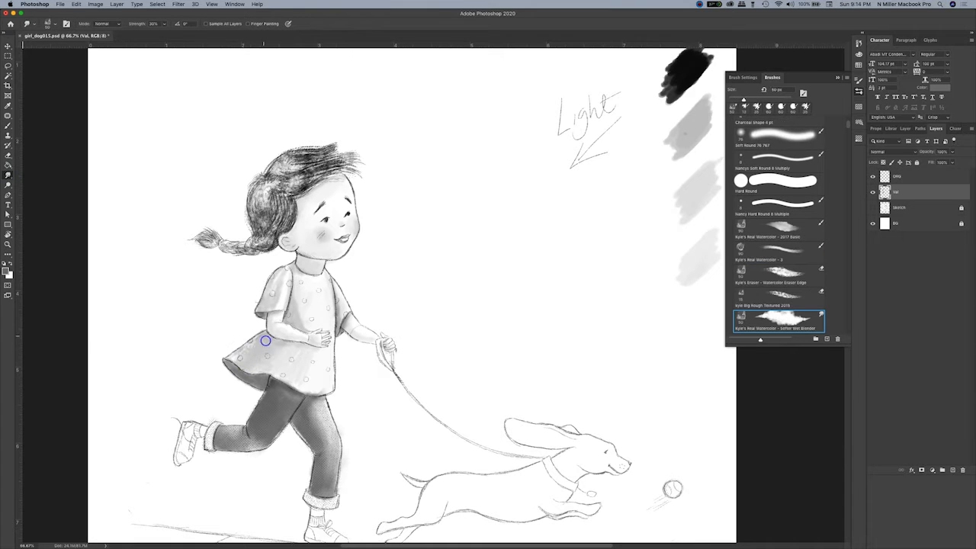
# Add darker fold strokes to the skirt with an enlarged charcoal brush and smudge them with the Softer Wet Blender
pyautogui.press('b')
pyautogui.press(']')
pyautogui.press(']')
pyautogui.press(']')
pyautogui.press(']')
pyautogui.press(']')
pyautogui.moveTo(294, 363)
pyautogui.mouseDown()
pyautogui.moveTo(320, 348)
pyautogui.moveTo(242, 362)
pyautogui.moveTo(317, 360)
pyautogui.moveTo(299, 385)
pyautogui.mouseUp()
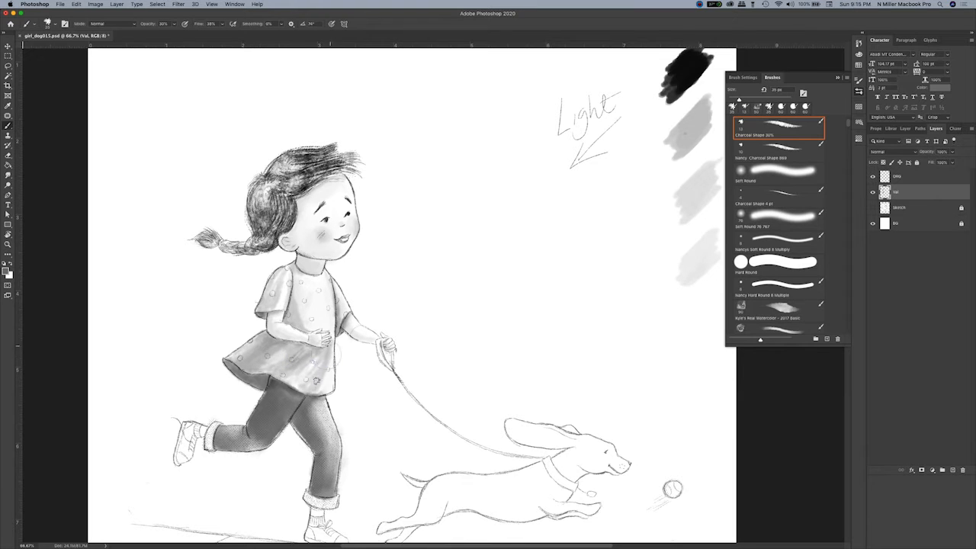
pyautogui.press('r')
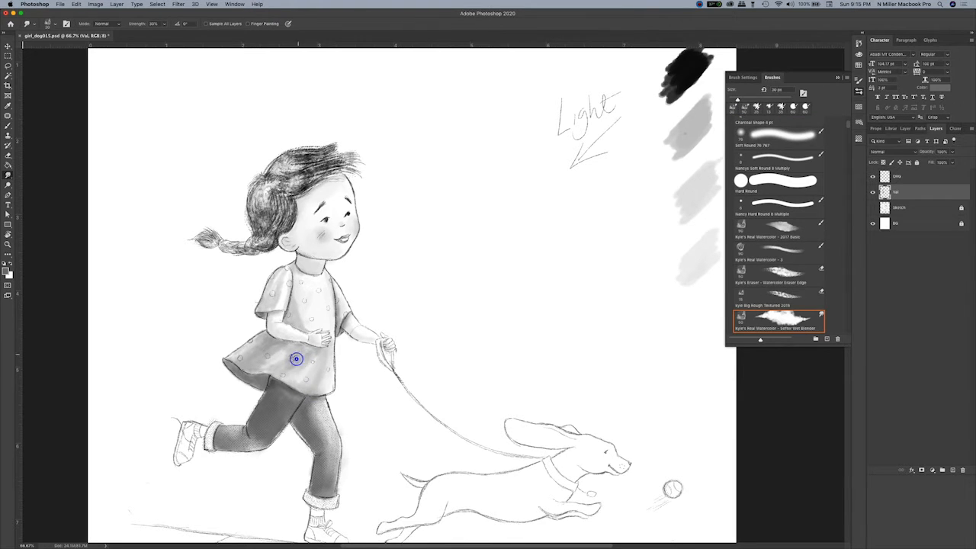
pyautogui.press('super+minus')
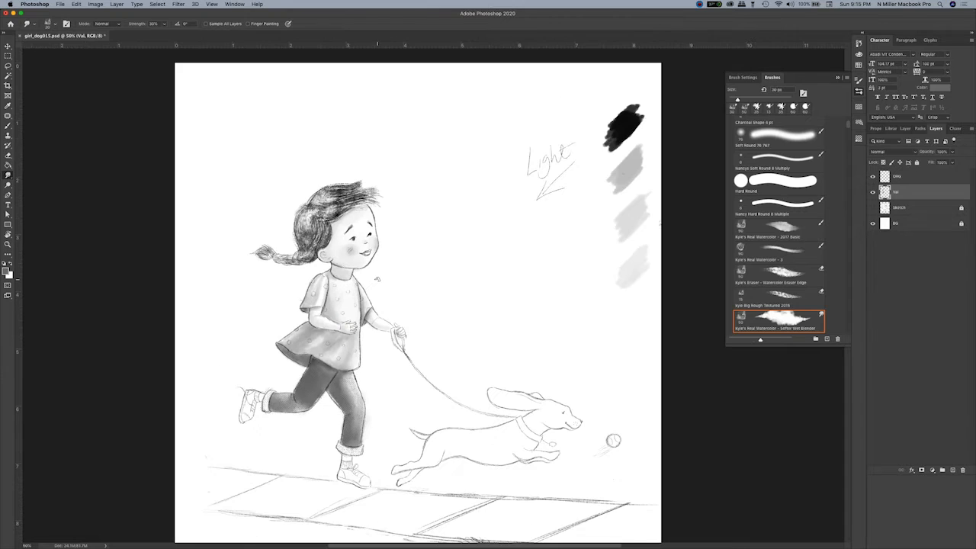
# Deepen the grey shading on the dress bodice and neckline with charcoal strokes, blending each pass with the Smudge tool
pyautogui.press('b')
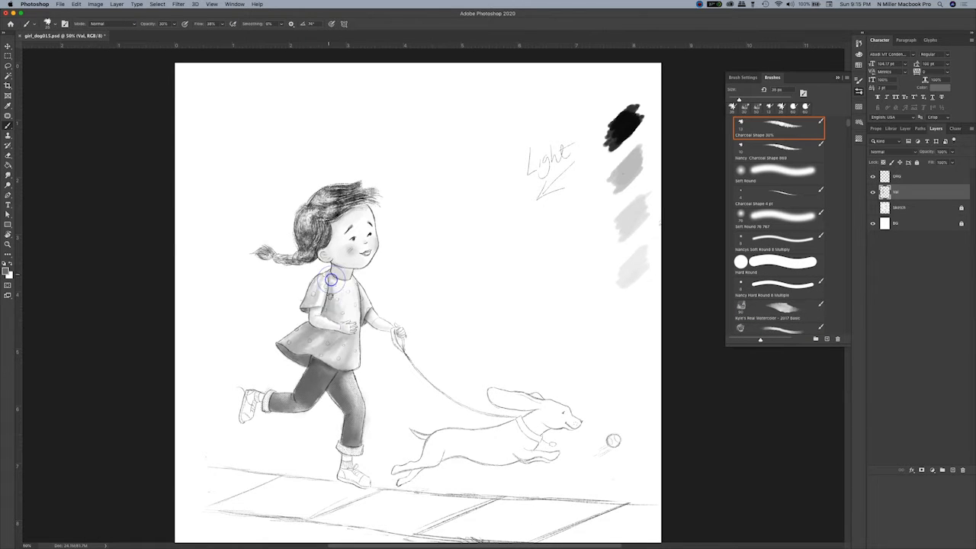
pyautogui.press('r')
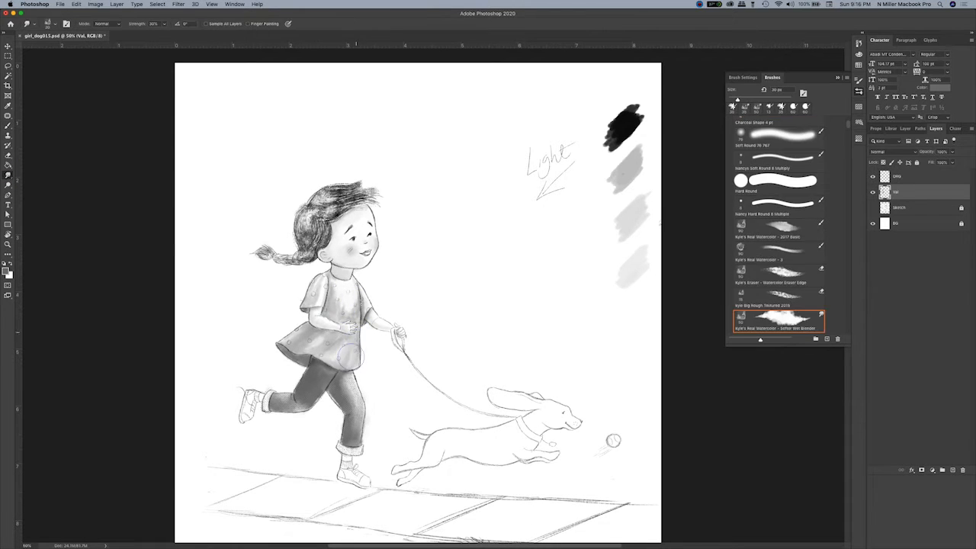
pyautogui.press('b')
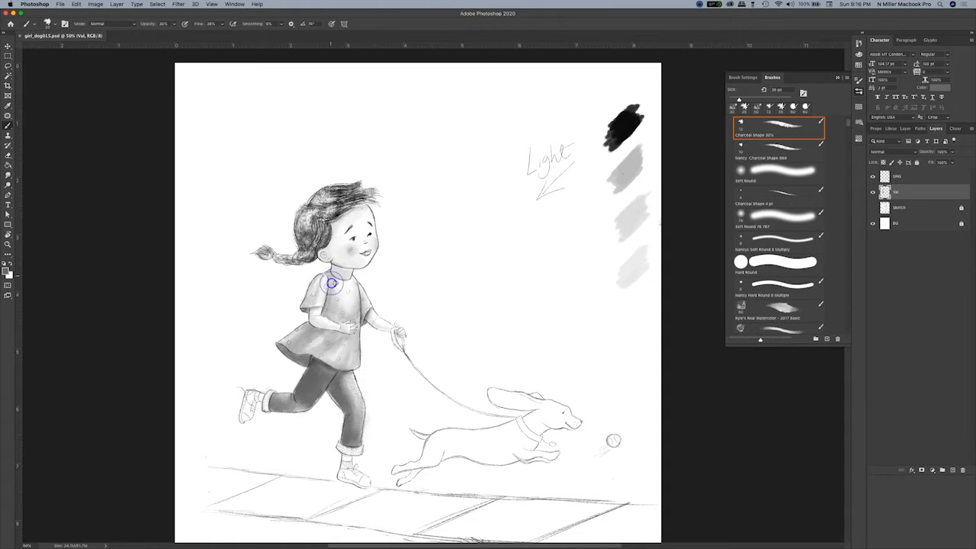
pyautogui.press('r')
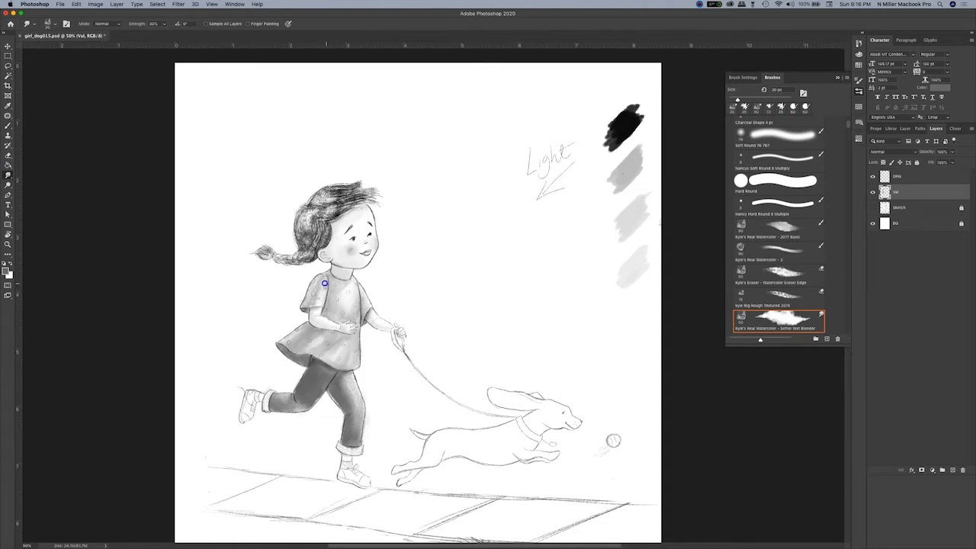
# Shade the girl's neck, jaw and ear with the charcoal brush and blend the tones with the Smudge tool
pyautogui.press('b')
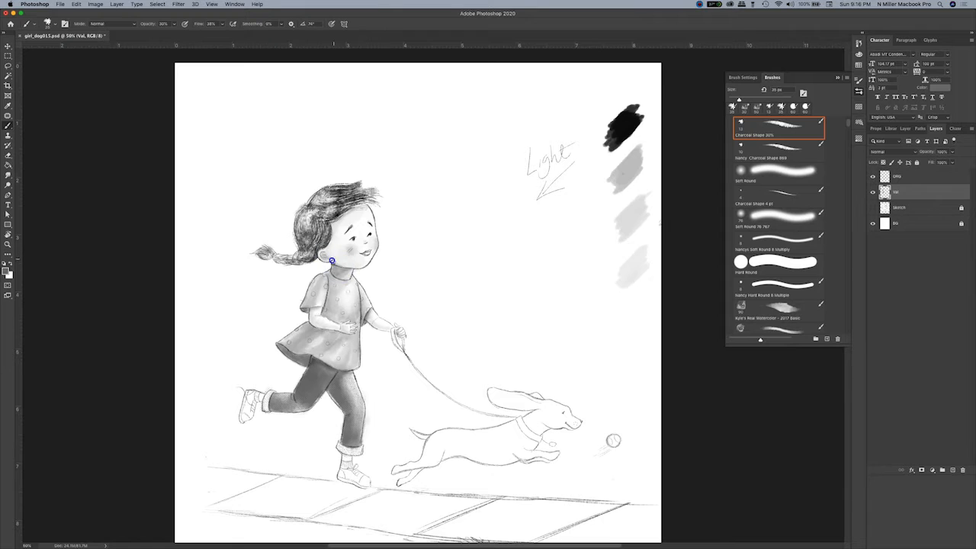
pyautogui.press('r')
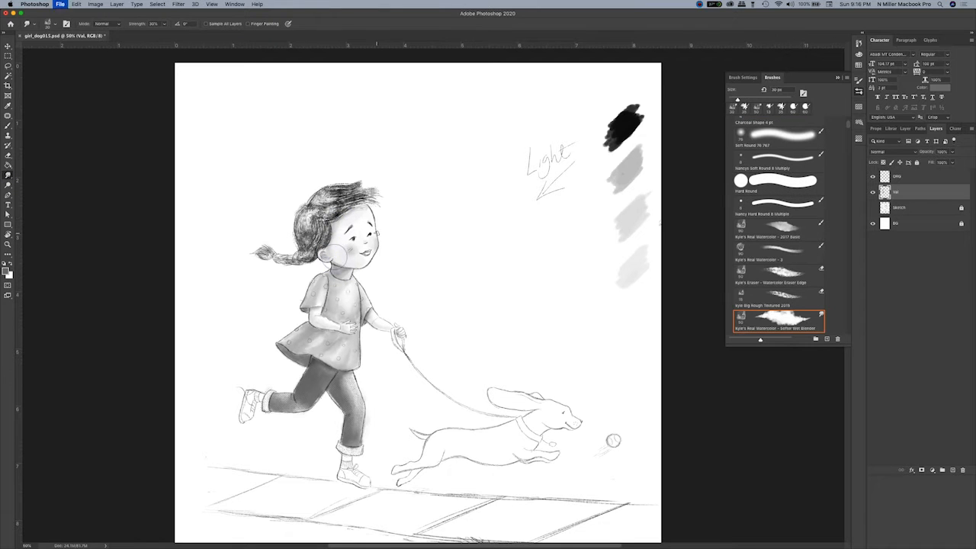
pyautogui.press('b')
pyautogui.press('r')
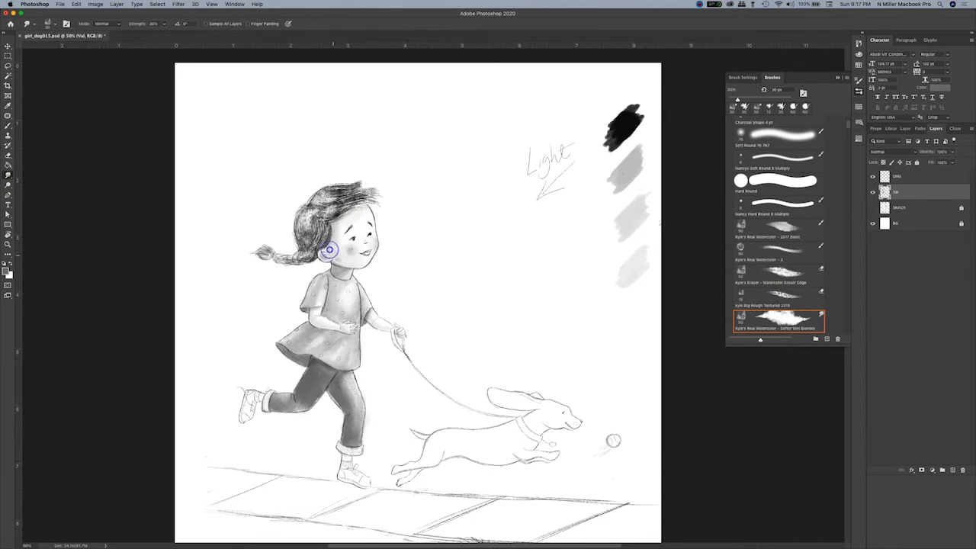
# Shade the forearm below the sleeve, and darken the leash handle with black sampled from the value swatches
pyautogui.press('b')
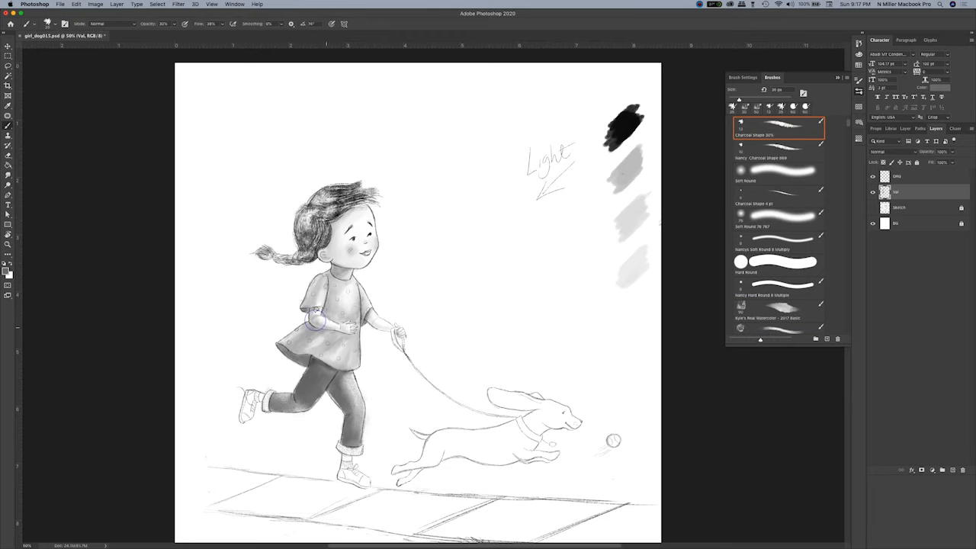
pyautogui.keyDown('alt'); pyautogui.click(621, 123); pyautogui.keyUp('alt')
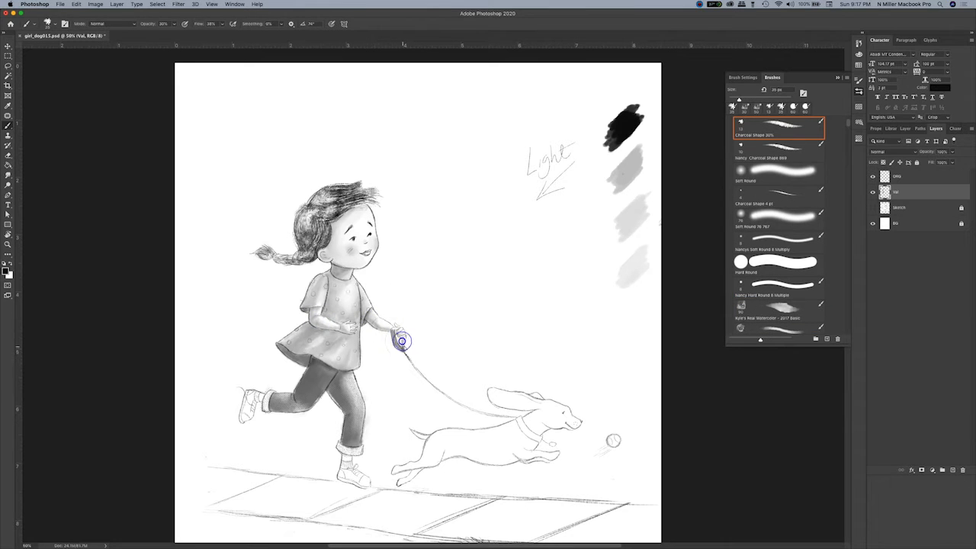
# Shade both shoes in sampled mid-grey with the charcoal brush, raising its opacity to 62%, and smudge the strokes
pyautogui.keyDown('alt'); pyautogui.click(628, 174); pyautogui.keyUp('alt')
pyautogui.keyDown('alt'); pyautogui.click(261, 400); pyautogui.keyUp('alt')
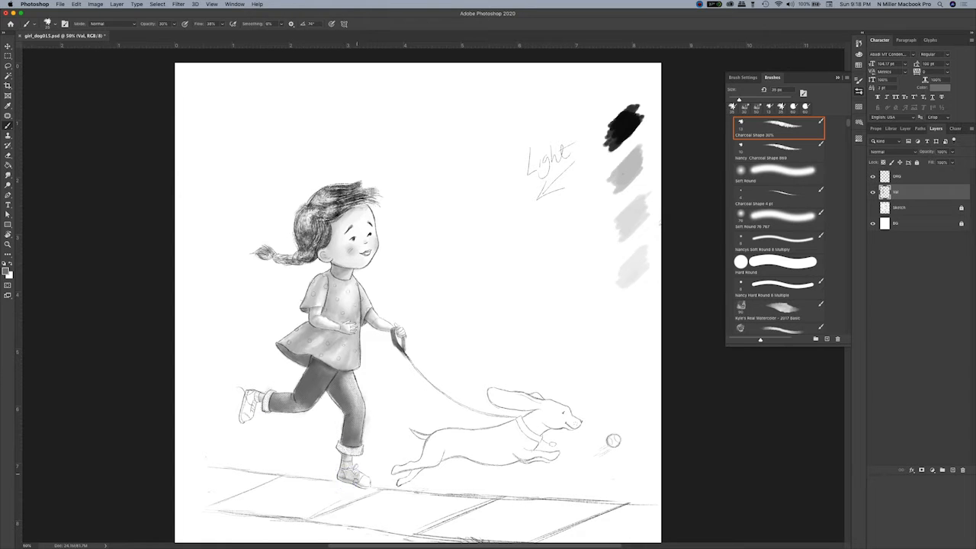
pyautogui.moveTo(352, 473); pyautogui.dragTo(360, 483)
pyautogui.moveTo(248, 394)
pyautogui.mouseDown()
pyautogui.moveTo(246, 412)
pyautogui.moveTo(247, 392)
pyautogui.mouseUp()
pyautogui.press('6')
pyautogui.press('2')
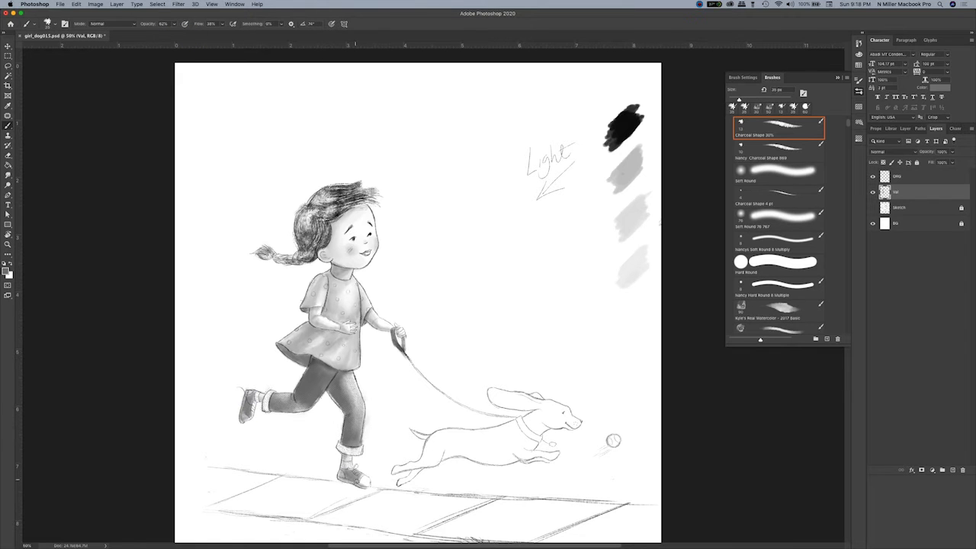
pyautogui.press('r')
pyautogui.moveTo(360, 483); pyautogui.dragTo(354, 472)
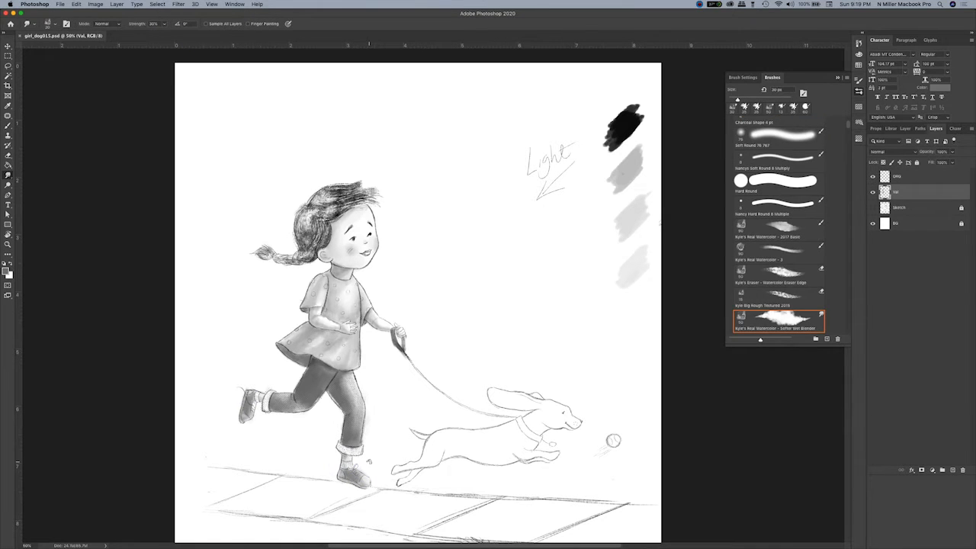
# Reinforce the leash and dress outlines in black on the ORG layer with the Pencil Brush Miller
pyautogui.click(898, 176)
pyautogui.scroll(5, 779, 229)
pyautogui.click(779, 161)
pyautogui.press('d')
pyautogui.moveTo(402, 349); pyautogui.dragTo(438, 389)
pyautogui.moveTo(360, 333)
pyautogui.mouseDown()
pyautogui.moveTo(353, 369)
pyautogui.moveTo(335, 365)
pyautogui.mouseUp()
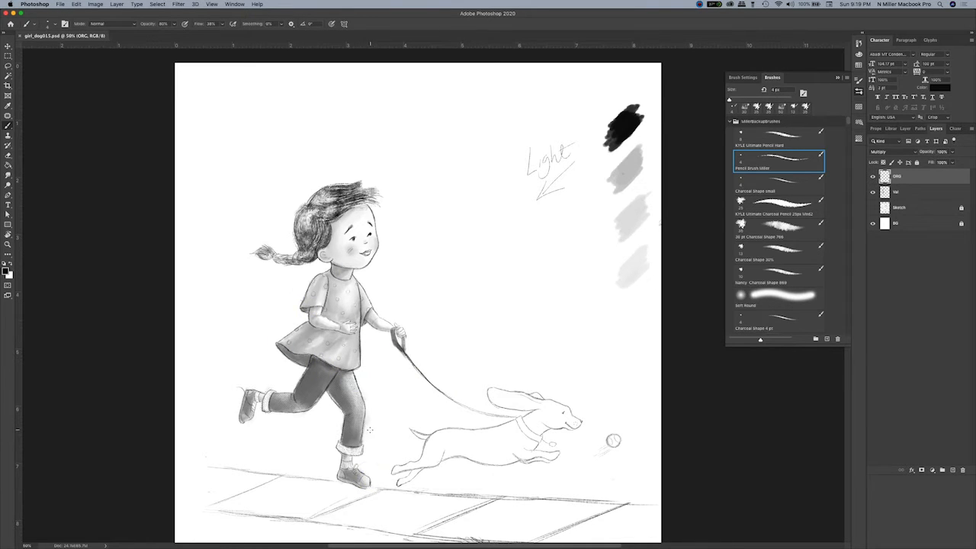
# Cover the sidewalk with light grey on the ORG layer using the Kyle Big Rough Textured 2023 brush
pyautogui.scroll(-5, 370, 429)
pyautogui.scroll(-5, 849, 134)
pyautogui.scroll(-4, 849, 134)
pyautogui.click(778, 241)
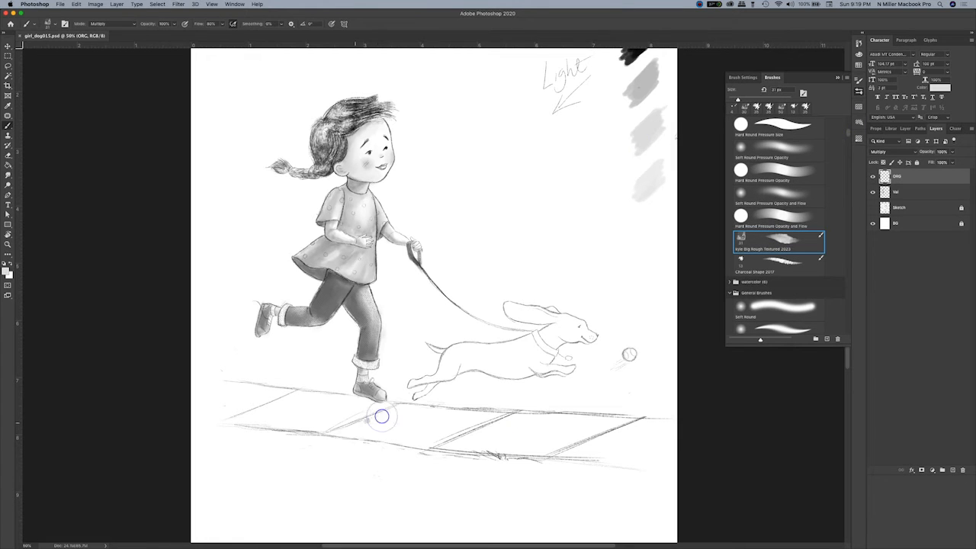
pyautogui.moveTo(398, 427)
pyautogui.mouseDown()
pyautogui.moveTo(420, 437)
pyautogui.moveTo(447, 415)
pyautogui.moveTo(524, 417)
pyautogui.moveTo(542, 438)
pyautogui.moveTo(660, 463)
pyautogui.mouseUp()
pyautogui.moveTo(359, 407)
pyautogui.mouseDown()
pyautogui.moveTo(231, 417)
pyautogui.moveTo(225, 383)
pyautogui.moveTo(337, 418)
pyautogui.moveTo(359, 407)
pyautogui.mouseUp()
# Speckle the sidewalk with the Kyle's Splatter Brushes - Organic Noise Aliased brush in light grey and a darker sampled grey
pyautogui.scroll(-15, 778, 228)
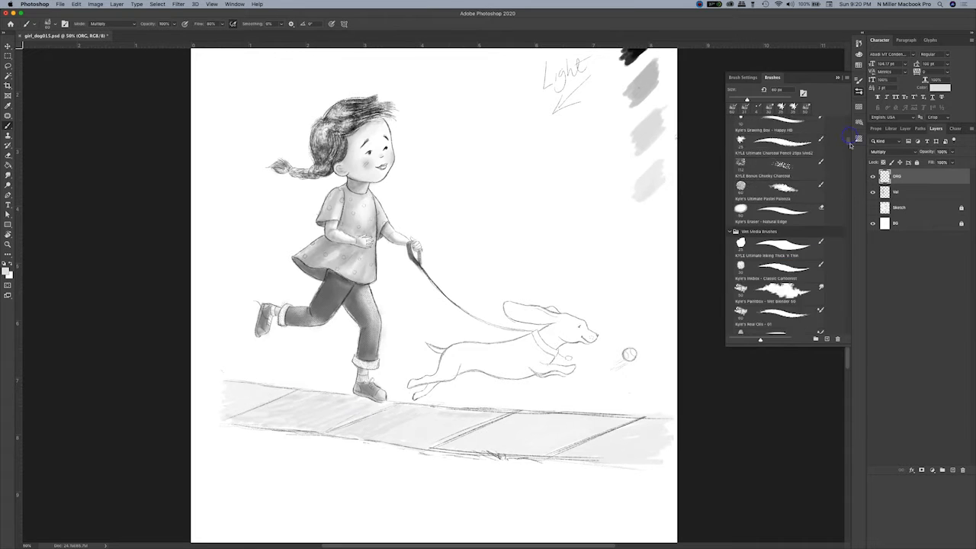
pyautogui.click(777, 257)
pyautogui.scroll(-20, 846, 257)
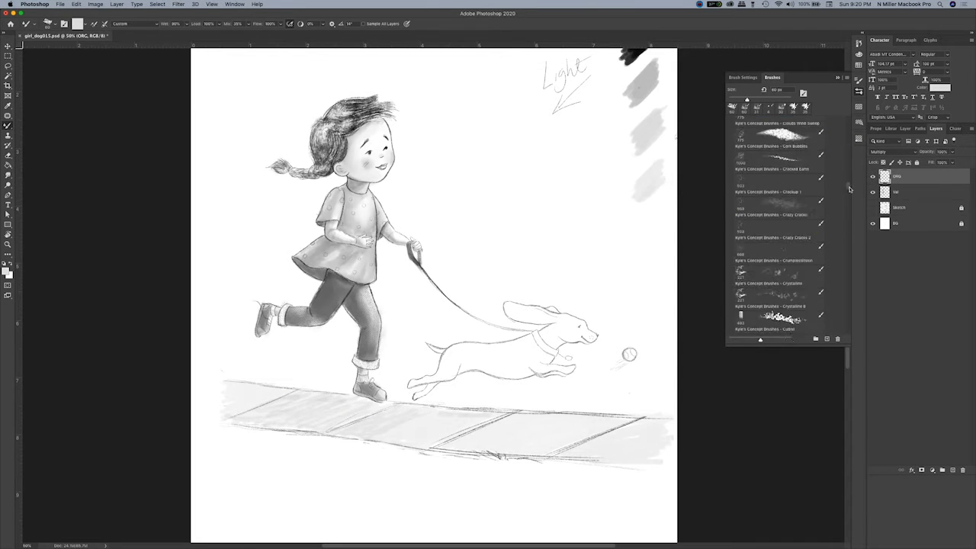
pyautogui.scroll(-15, 846, 257)
pyautogui.click(777, 202)
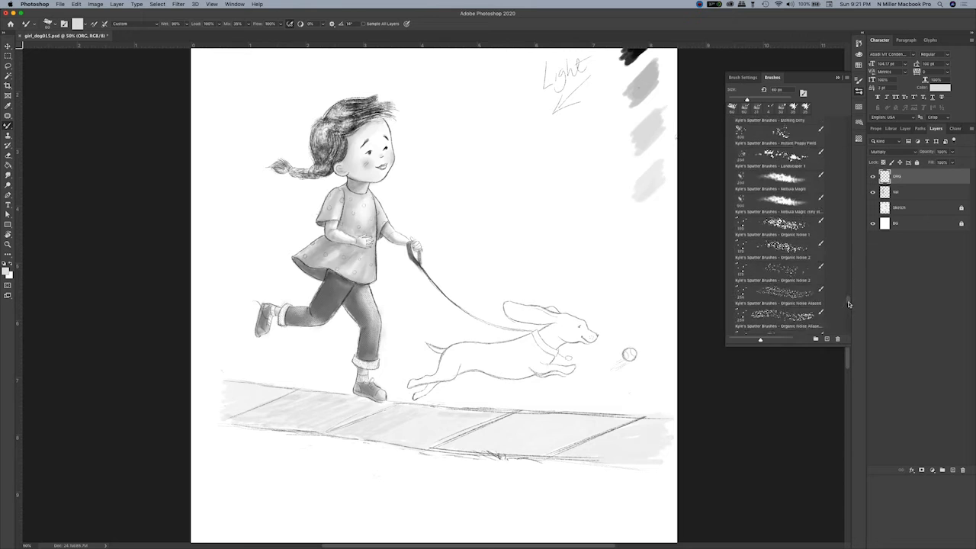
pyautogui.press('[')
pyautogui.moveTo(348, 409); pyautogui.dragTo(554, 433)
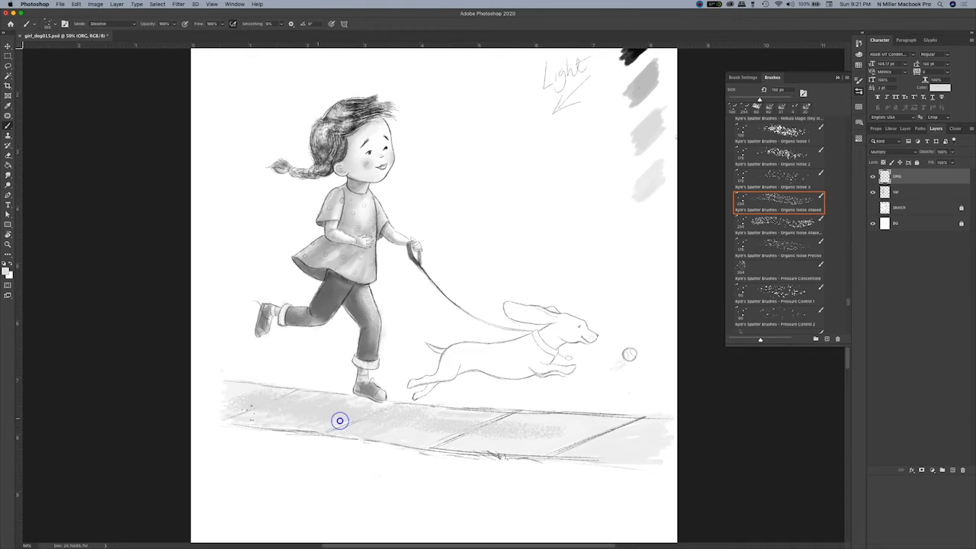
pyautogui.keyDown('alt'); pyautogui.click(641, 85); pyautogui.keyUp('alt')
pyautogui.moveTo(263, 398)
pyautogui.mouseDown()
pyautogui.moveTo(254, 400)
pyautogui.moveTo(396, 427)
pyautogui.moveTo(352, 408)
pyautogui.mouseUp()
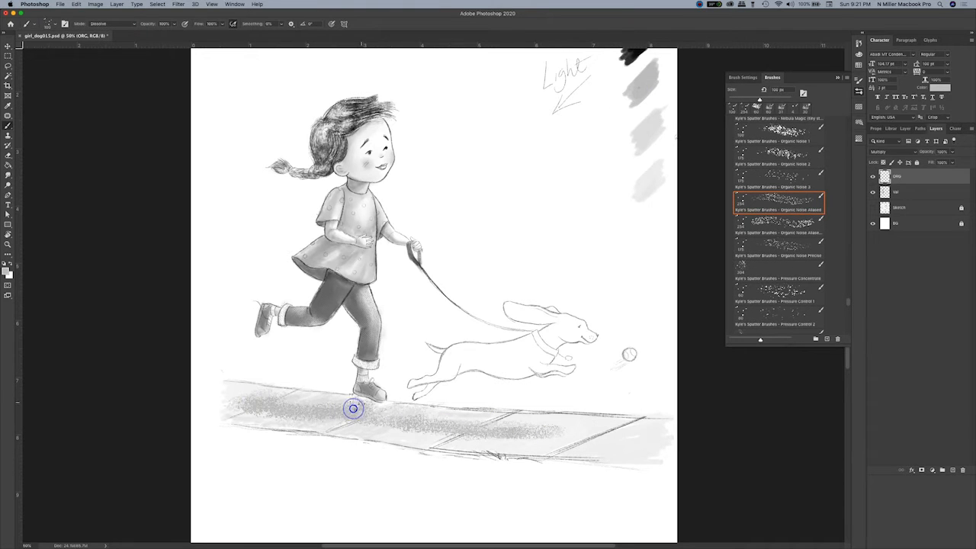
# Smudge the sidewalk's speckled shading smooth and redraw the paving seams with the black Pencil Brush Miller
pyautogui.click(8, 175)
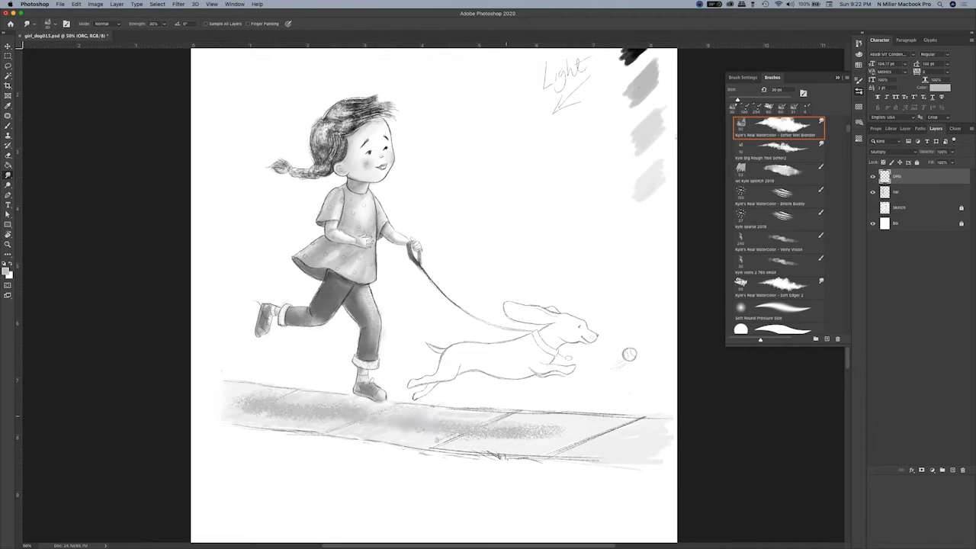
pyautogui.moveTo(668, 430); pyautogui.dragTo(589, 440)
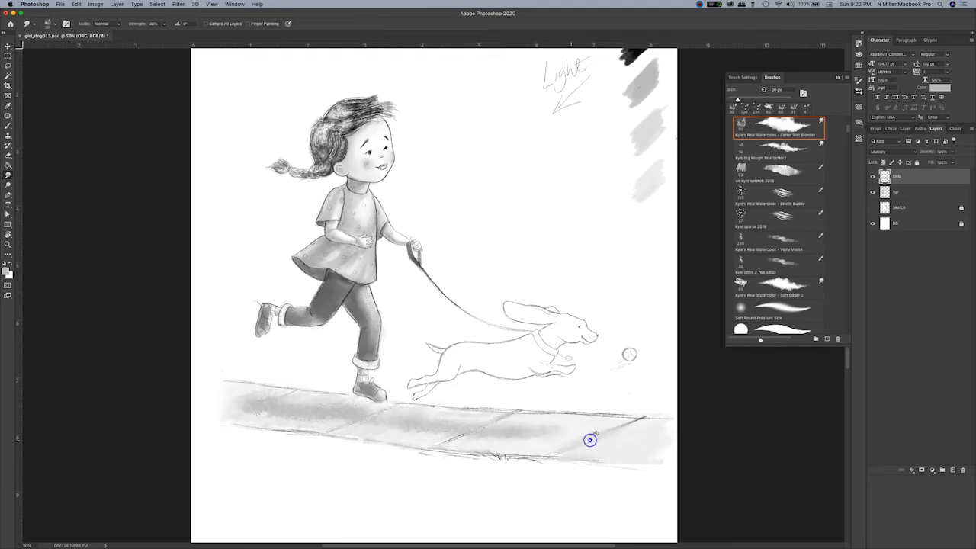
pyautogui.press('b')
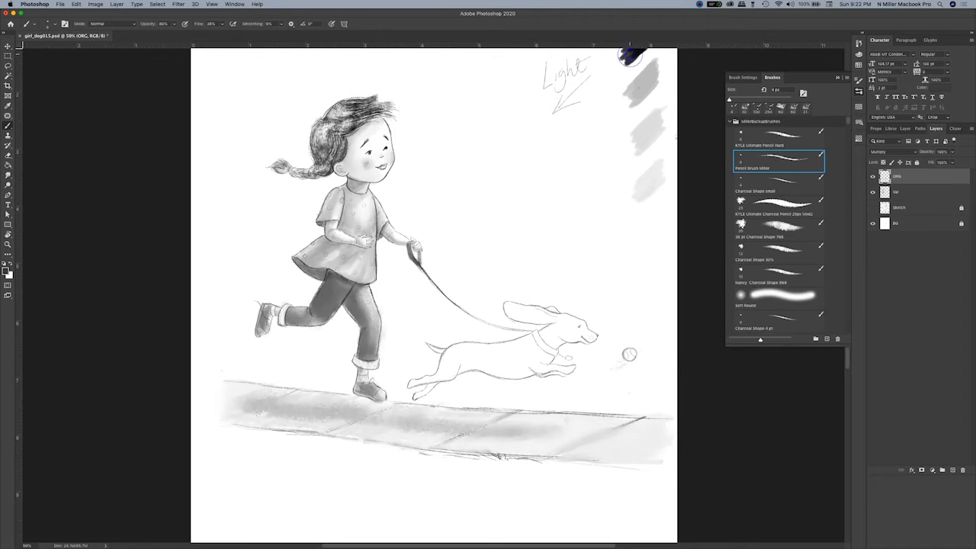
pyautogui.moveTo(445, 441); pyautogui.dragTo(431, 449)
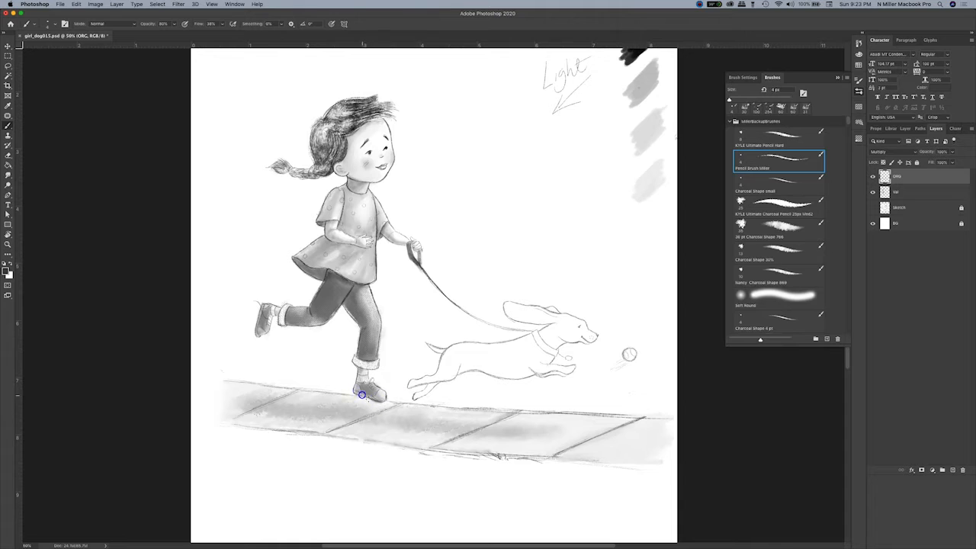
# Strengthen the outline of the front shoe with the black pencil brush and soften its shading with the Smudge tool
pyautogui.press('super+plus')
pyautogui.press('super+plus')
pyautogui.moveTo(344, 527); pyautogui.dragTo(324, 472)
pyautogui.click(8, 175)
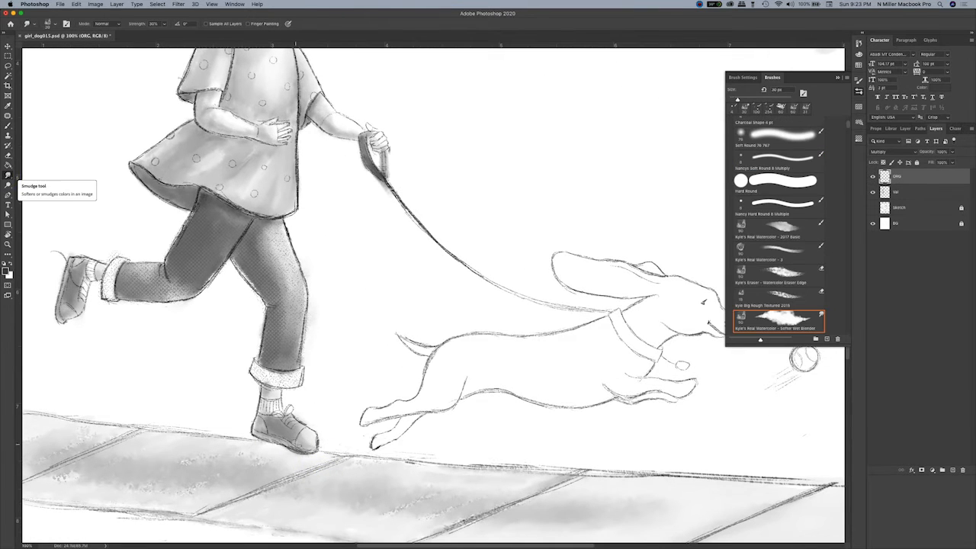
pyautogui.moveTo(287, 443); pyautogui.dragTo(289, 445)
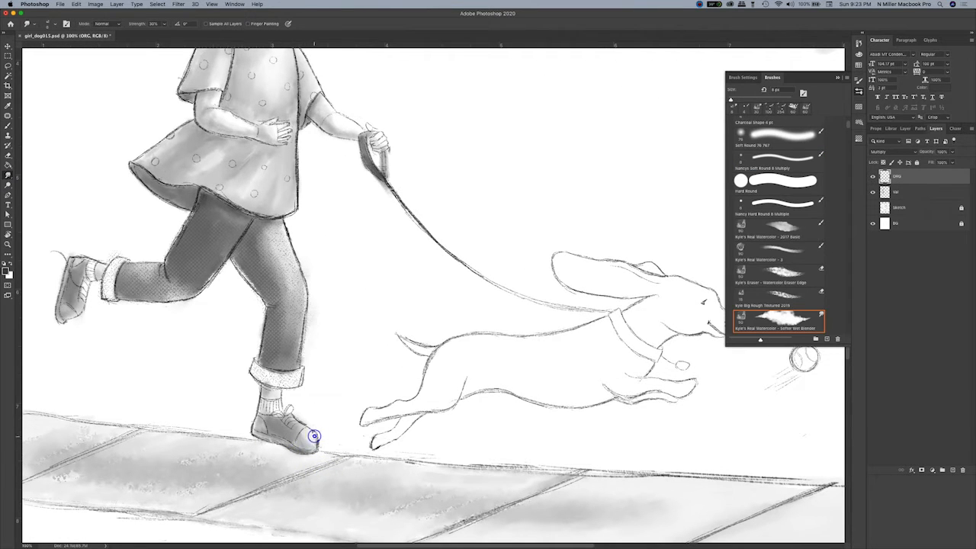
# Shade the rolled jeans cuffs in light grey on the Val layer with the Charcoal Shape 30% brush
pyautogui.press('super+minus')
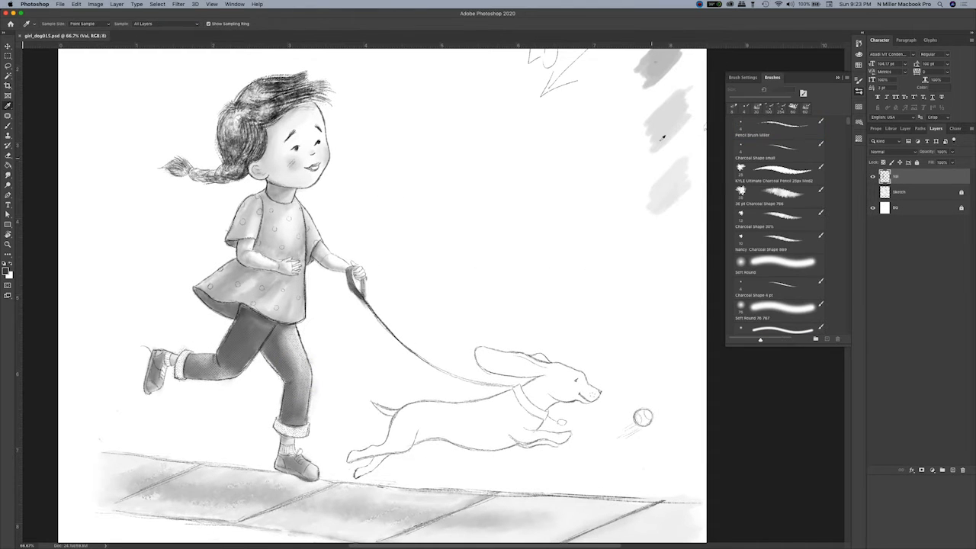
pyautogui.click(778, 219)
pyautogui.moveTo(177, 365); pyautogui.dragTo(177, 363)
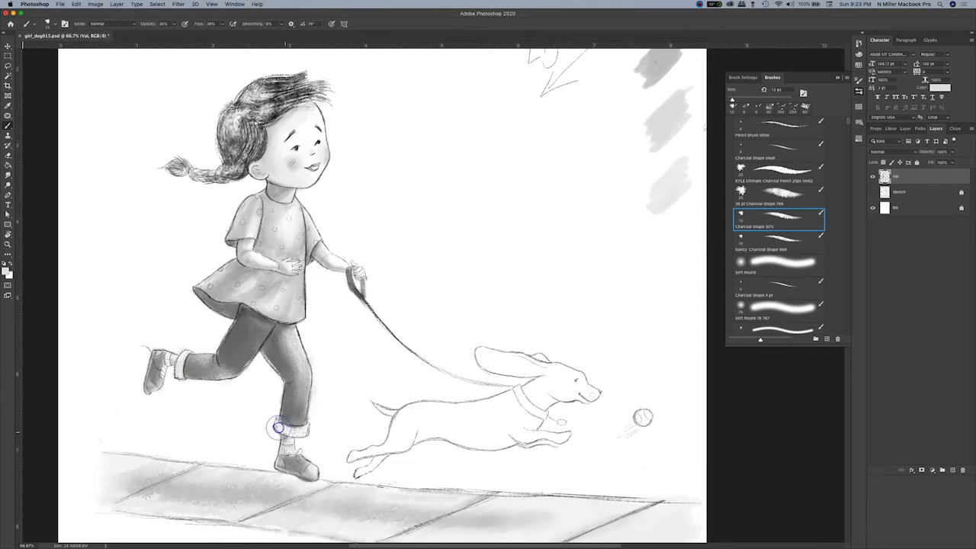
pyautogui.click(178, 373)
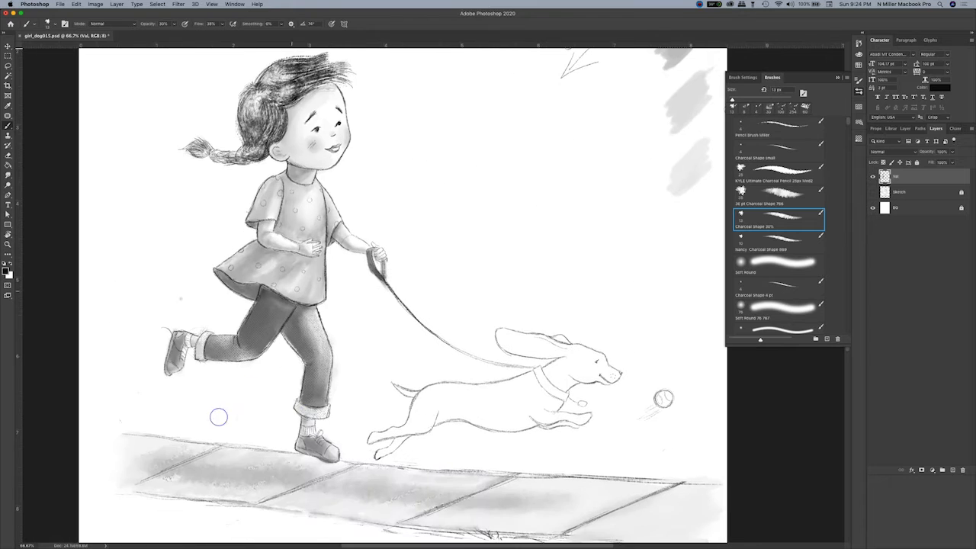
# Touch up the front jeans cuff with the brush and soften its shading with the Smudge tool
pyautogui.click(7, 174)
pyautogui.press('b')
pyautogui.click(302, 410)
pyautogui.click(7, 175)
pyautogui.press('super+minus')
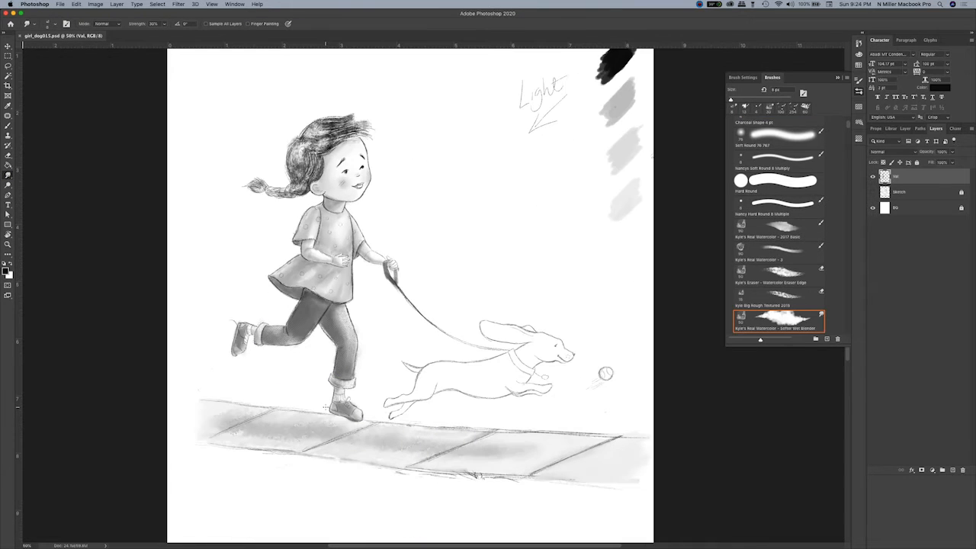
# Redraw the leash and the ball's outline with the black Pencil Brush Miller and shade the ball light grey with a charcoal brush
pyautogui.press('b')
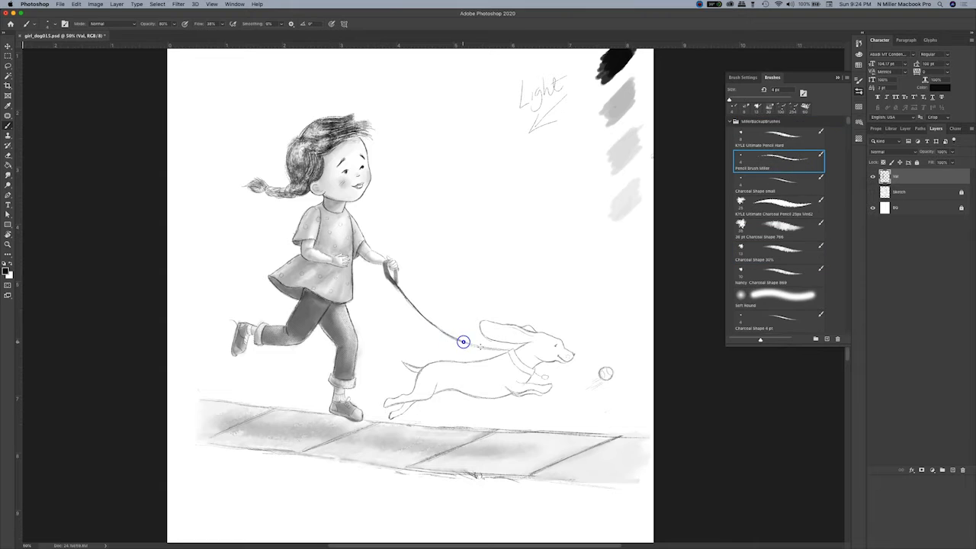
pyautogui.click(794, 230)
pyautogui.keyDown('alt'); pyautogui.click(625, 199); pyautogui.keyUp('alt')
pyautogui.moveTo(607, 375); pyautogui.dragTo(604, 371)
pyautogui.keyDown('alt'); pyautogui.click(619, 56); pyautogui.keyUp('alt')
pyautogui.click(782, 159)
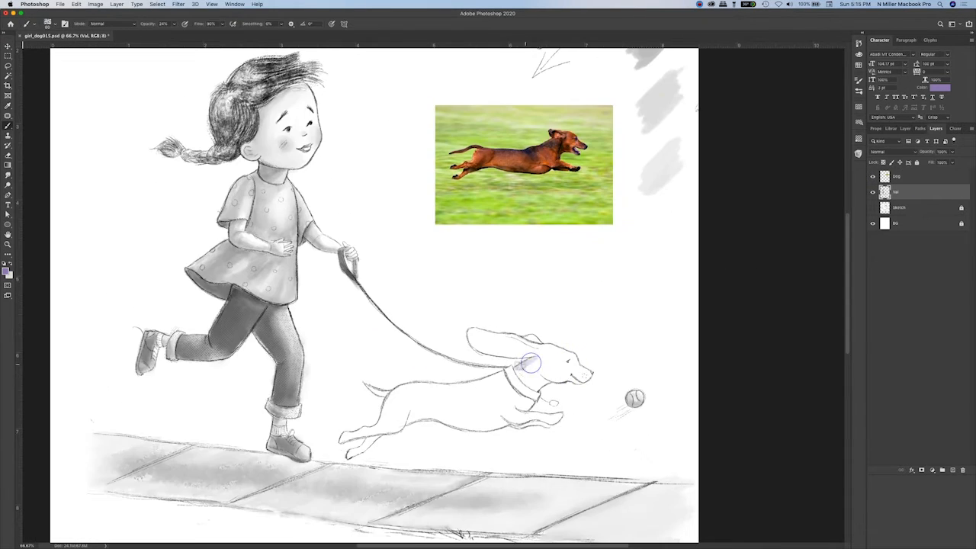
# Add a Black & White adjustment layer above the Dog reference photo and make the Val layer active again
pyautogui.click(931, 470)
pyautogui.click(935, 487)
pyautogui.click(914, 206)
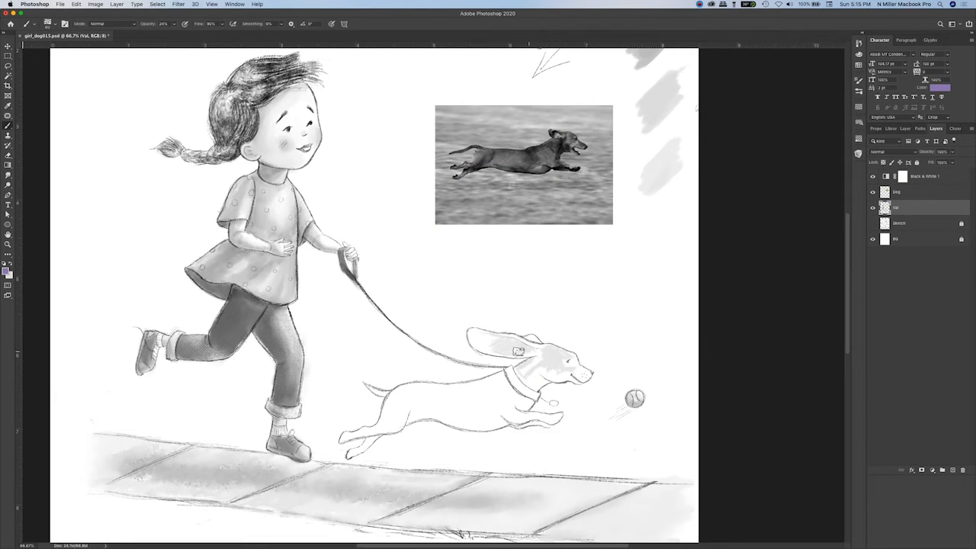
# Block in the dog's ear, head, chest and front legs with light grey brush strokes on the Val layer
pyautogui.press('super+equal')
pyautogui.moveTo(633, 406)
pyautogui.mouseDown()
pyautogui.moveTo(596, 335)
pyautogui.moveTo(526, 388)
pyautogui.moveTo(462, 469)
pyautogui.mouseUp()
pyautogui.moveTo(451, 462)
pyautogui.mouseDown()
pyautogui.moveTo(465, 434)
pyautogui.moveTo(497, 474)
pyautogui.mouseUp()
pyautogui.moveTo(497, 482); pyautogui.dragTo(550, 485)
pyautogui.moveTo(632, 313); pyautogui.dragTo(674, 324)
pyautogui.moveTo(495, 451)
pyautogui.mouseDown()
pyautogui.moveTo(483, 486)
pyautogui.moveTo(504, 501)
pyautogui.moveTo(451, 498)
pyautogui.mouseUp()
# Smudge the dog's first strokes with the textured blender brush and extend the light grey over the body and hind legs
pyautogui.click(859, 154)
pyautogui.click(760, 320)
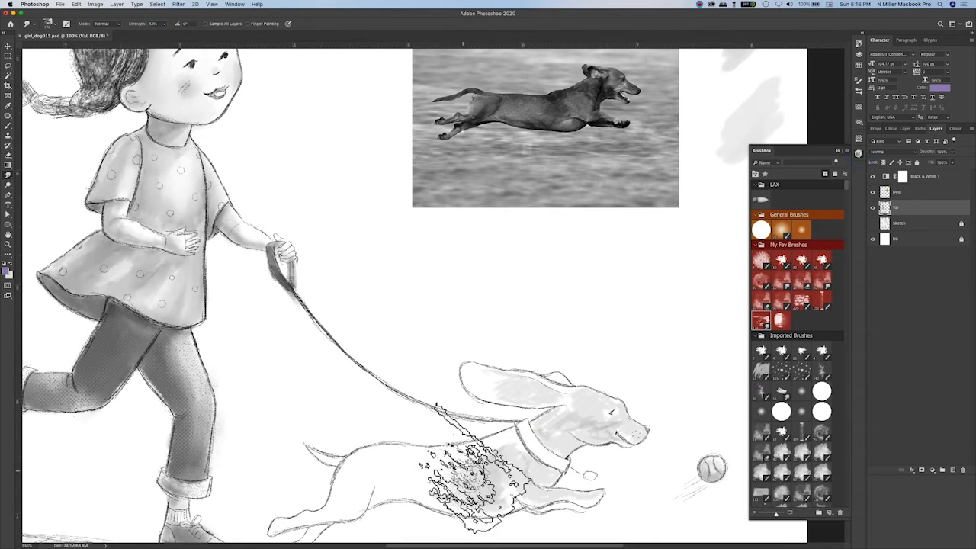
pyautogui.moveTo(468, 450)
pyautogui.mouseDown()
pyautogui.moveTo(531, 492)
pyautogui.moveTo(519, 463)
pyautogui.mouseUp()
pyautogui.press('b')
pyautogui.moveTo(439, 471); pyautogui.dragTo(496, 447)
pyautogui.moveTo(434, 452)
pyautogui.mouseDown()
pyautogui.moveTo(359, 506)
pyautogui.moveTo(303, 518)
pyautogui.mouseUp()
pyautogui.moveTo(419, 519)
pyautogui.mouseDown()
pyautogui.moveTo(460, 464)
pyautogui.moveTo(403, 501)
pyautogui.mouseUp()
# Hide the Dog reference layer and add strokes of sampled grey to the dog
pyautogui.click(873, 192)
pyautogui.moveTo(691, 81); pyautogui.dragTo(549, 231)
pyautogui.keyDown('alt'); pyautogui.click(583, 159); pyautogui.keyUp('alt')
pyautogui.moveTo(442, 503); pyautogui.dragTo(572, 270)
pyautogui.moveTo(687, 108); pyautogui.dragTo(615, 226)
pyautogui.moveTo(506, 294); pyautogui.dragTo(560, 211)
# Choose a dark grey swatch and paint shadows on the dog's belly, ear, legs, tail and head
pyautogui.click(858, 66)
pyautogui.click(786, 77)
pyautogui.moveTo(468, 399)
pyautogui.mouseDown()
pyautogui.moveTo(459, 423)
pyautogui.moveTo(422, 447)
pyautogui.mouseUp()
pyautogui.moveTo(470, 373); pyautogui.dragTo(508, 401)
pyautogui.moveTo(525, 349); pyautogui.dragTo(506, 371)
pyautogui.moveTo(416, 302); pyautogui.dragTo(498, 329)
pyautogui.moveTo(333, 423)
pyautogui.mouseDown()
pyautogui.moveTo(409, 401)
pyautogui.moveTo(460, 416)
pyautogui.moveTo(481, 404)
pyautogui.moveTo(405, 407)
pyautogui.moveTo(413, 417)
pyautogui.mouseUp()
pyautogui.moveTo(404, 421)
pyautogui.mouseDown()
pyautogui.moveTo(360, 403)
pyautogui.moveTo(361, 426)
pyautogui.mouseUp()
pyautogui.moveTo(428, 391)
pyautogui.mouseDown()
pyautogui.moveTo(398, 405)
pyautogui.moveTo(353, 455)
pyautogui.mouseUp()
pyautogui.moveTo(383, 355); pyautogui.dragTo(415, 363)
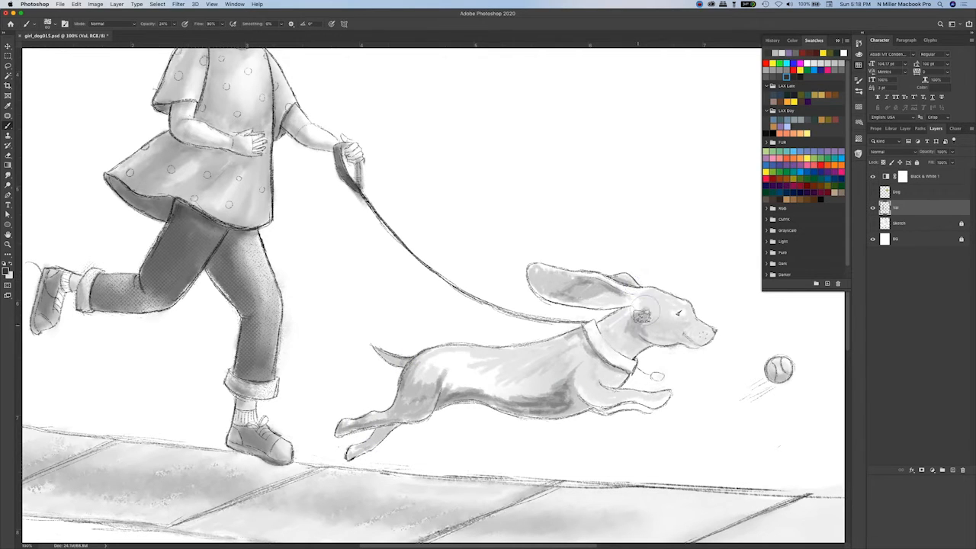
pyautogui.moveTo(685, 341); pyautogui.dragTo(657, 334)
# Reduce the smudge brush from My Fav Brushes to a smaller size and save it as a new brush preset
pyautogui.click(858, 154)
pyautogui.click(763, 320)
pyautogui.press('[')
pyautogui.press('[')
pyautogui.press('[')
pyautogui.press('[')
pyautogui.press('[')
pyautogui.press('[')
pyautogui.press('[')
pyautogui.press('[')
pyautogui.press('[')
pyautogui.press('[')
pyautogui.click(858, 90)
pyautogui.click(573, 261)
# Sync the BrushBox library and use the new smaller smudge brush from My Fav Brushes to blend the dog's shading
pyautogui.click(859, 155)
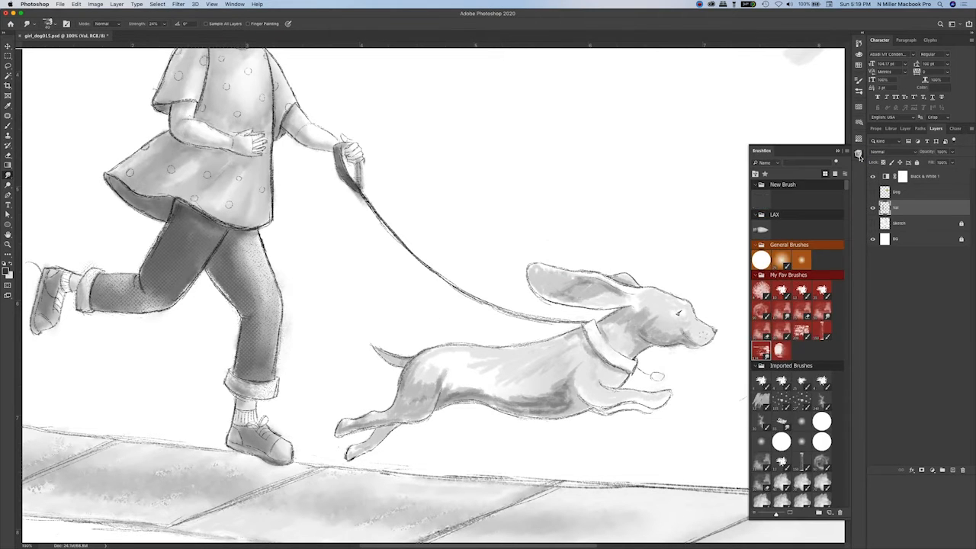
pyautogui.scroll(-20, 811, 495)
pyautogui.moveTo(845, 504); pyautogui.dragTo(845, 185)
pyautogui.click(847, 150)
pyautogui.click(896, 195)
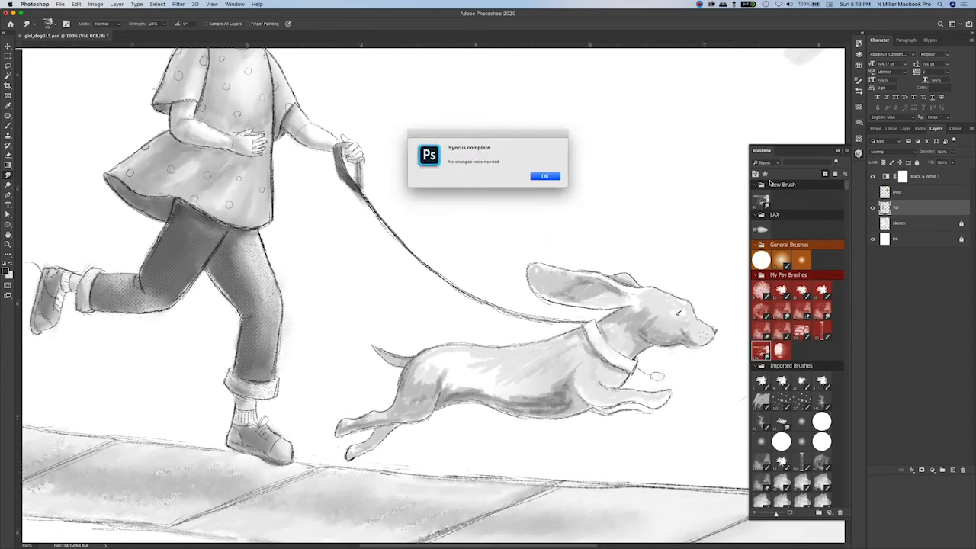
pyautogui.click(544, 176)
pyautogui.scroll(-5, 846, 283)
pyautogui.scroll(5, 846, 283)
pyautogui.click(780, 329)
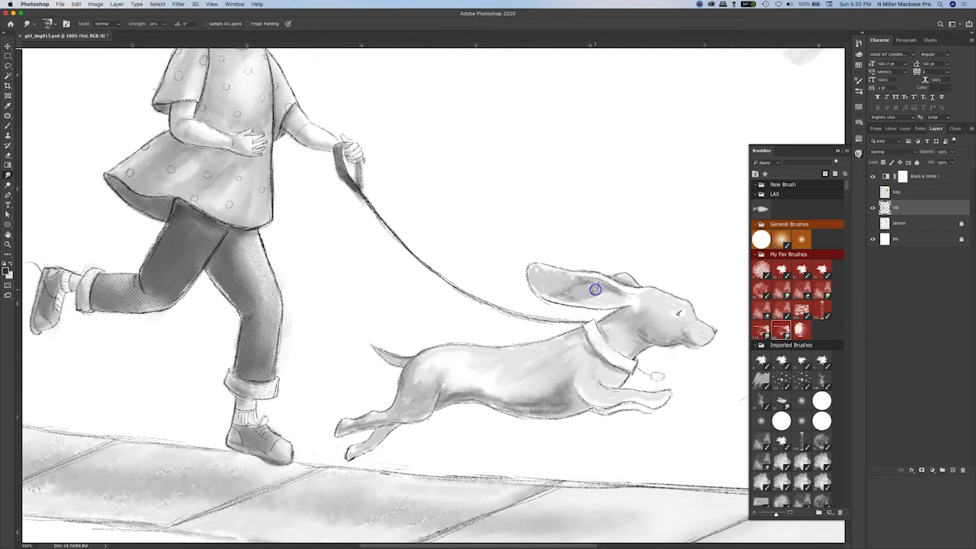
# Test the textured brush from My Fav Brushes on the dog, undo the stroke and save the brush as a new preset
pyautogui.click(800, 310)
pyautogui.press('b')
pyautogui.moveTo(600, 366); pyautogui.dragTo(565, 390)
pyautogui.press('super+z')
pyautogui.click(858, 91)
pyautogui.click(846, 76)
pyautogui.click(886, 81)
pyautogui.click(570, 260)
pyautogui.click(858, 91)
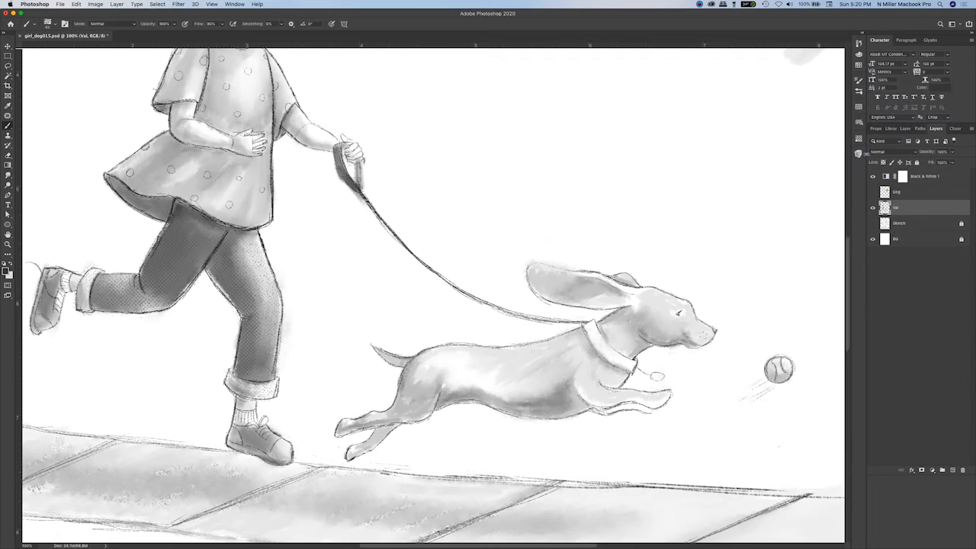
# Shade the dog's cheek and muzzle with a sampled grey and blend it with the small smudge brush
pyautogui.click(859, 153)
pyautogui.keyDown('alt'); pyautogui.click(678, 336); pyautogui.keyUp('alt')
pyautogui.moveTo(655, 335)
pyautogui.mouseDown()
pyautogui.moveTo(648, 342)
pyautogui.moveTo(702, 342)
pyautogui.mouseUp()
pyautogui.click(799, 337)
pyautogui.click(821, 320)
# Darken the dog's neck, front leg, belly, hind leg, tail and paw with the textured brush
pyautogui.moveTo(602, 324)
pyautogui.mouseDown()
pyautogui.moveTo(630, 308)
pyautogui.moveTo(647, 345)
pyautogui.mouseUp()
pyautogui.moveTo(587, 405)
pyautogui.mouseDown()
pyautogui.moveTo(599, 415)
pyautogui.moveTo(665, 397)
pyautogui.mouseUp()
pyautogui.moveTo(580, 370)
pyautogui.mouseDown()
pyautogui.moveTo(586, 406)
pyautogui.moveTo(502, 391)
pyautogui.moveTo(440, 392)
pyautogui.moveTo(435, 407)
pyautogui.moveTo(423, 356)
pyautogui.moveTo(421, 404)
pyautogui.moveTo(347, 450)
pyautogui.mouseUp()
pyautogui.moveTo(378, 349); pyautogui.dragTo(404, 355)
pyautogui.moveTo(644, 299)
pyautogui.mouseDown()
pyautogui.moveTo(659, 292)
pyautogui.moveTo(644, 333)
pyautogui.moveTo(610, 318)
pyautogui.mouseUp()
# Smudge the new shading on the dog's front leg, flank, hind leg, tail, paw and ear
pyautogui.click(801, 339)
pyautogui.moveTo(581, 383); pyautogui.dragTo(662, 397)
pyautogui.moveTo(463, 377); pyautogui.dragTo(431, 404)
pyautogui.moveTo(410, 373); pyautogui.dragTo(399, 404)
pyautogui.moveTo(378, 350); pyautogui.dragTo(405, 361)
pyautogui.moveTo(343, 425)
pyautogui.mouseDown()
pyautogui.moveTo(363, 444)
pyautogui.moveTo(351, 453)
pyautogui.mouseUp()
pyautogui.moveTo(644, 294)
pyautogui.mouseDown()
pyautogui.moveTo(651, 303)
pyautogui.moveTo(587, 280)
pyautogui.moveTo(619, 293)
pyautogui.mouseUp()
# Darken and blend the dog's ear and neck, and paint the collar and its tag grey
pyautogui.click(821, 320)
pyautogui.moveTo(534, 268)
pyautogui.mouseDown()
pyautogui.moveTo(539, 291)
pyautogui.moveTo(562, 280)
pyautogui.moveTo(561, 293)
pyautogui.moveTo(572, 286)
pyautogui.moveTo(648, 356)
pyautogui.moveTo(629, 381)
pyautogui.moveTo(590, 327)
pyautogui.moveTo(597, 350)
pyautogui.mouseUp()
pyautogui.click(801, 338)
pyautogui.click(822, 320)
pyautogui.moveTo(597, 349); pyautogui.dragTo(628, 368)
pyautogui.moveTo(597, 328); pyautogui.dragTo(633, 364)
pyautogui.moveTo(653, 373); pyautogui.dragTo(661, 375)
# Pick new grey values in the Color Picker to paint over the collar and darken the shoulder edge behind it
pyautogui.click(6, 273)
pyautogui.click(270, 123)
pyautogui.click(442, 103)
pyautogui.moveTo(592, 328)
pyautogui.mouseDown()
pyautogui.moveTo(602, 348)
pyautogui.moveTo(634, 366)
pyautogui.mouseUp()
pyautogui.click(6, 272)
pyautogui.click(269, 187)
pyautogui.click(442, 103)
pyautogui.moveTo(585, 328)
pyautogui.mouseDown()
pyautogui.moveTo(619, 366)
pyautogui.moveTo(564, 336)
pyautogui.mouseUp()
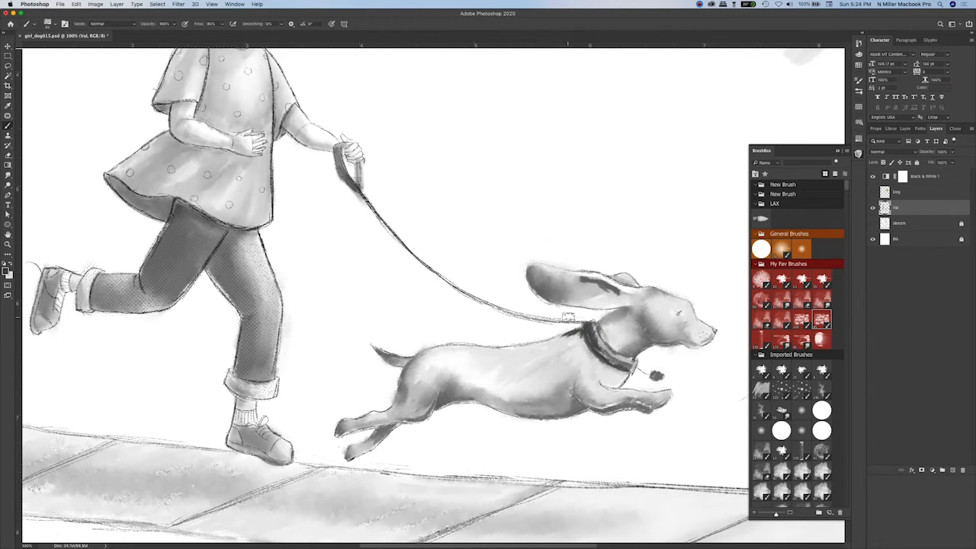
# Deepen the shadows under the dog's belly and on its far legs, and smudge them smooth
pyautogui.moveTo(345, 422)
pyautogui.mouseDown()
pyautogui.moveTo(446, 404)
pyautogui.moveTo(654, 410)
pyautogui.mouseUp()
pyautogui.click(7, 167)
pyautogui.moveTo(385, 431); pyautogui.dragTo(351, 455)
pyautogui.moveTo(446, 387); pyautogui.dragTo(560, 416)
pyautogui.click(8, 125)
pyautogui.moveTo(499, 402)
pyautogui.mouseDown()
pyautogui.moveTo(569, 396)
pyautogui.moveTo(575, 383)
pyautogui.moveTo(500, 412)
pyautogui.mouseUp()
pyautogui.click(802, 339)
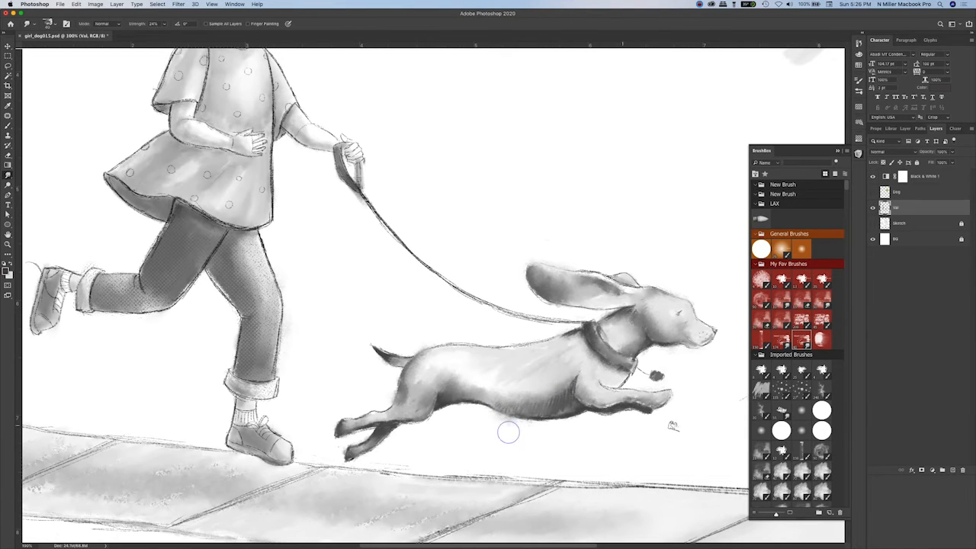
# Add a new layer, set its opacity to 33% and paint a rough grass texture along the sidewalk's near edge
pyautogui.click(760, 339)
pyautogui.press('super+0')
pyautogui.click(953, 470)
pyautogui.moveTo(640, 448)
pyautogui.mouseDown()
pyautogui.moveTo(256, 427)
pyautogui.moveTo(202, 410)
pyautogui.mouseUp()
pyautogui.click(951, 151)
pyautogui.moveTo(951, 160); pyautogui.dragTo(926, 161)
pyautogui.moveTo(438, 442); pyautogui.dragTo(404, 461)
pyautogui.moveTo(251, 438); pyautogui.dragTo(204, 421)
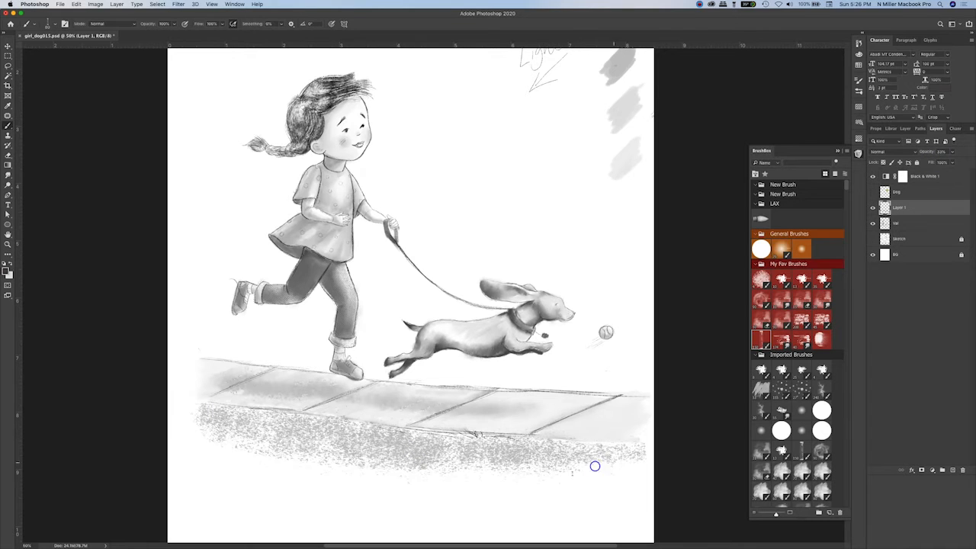
# Choose another grey in the Color Picker, add more texture to the strip below the sidewalk and save the file
pyautogui.click(6, 271)
pyautogui.click(270, 152)
pyautogui.moveTo(595, 465)
pyautogui.mouseDown()
pyautogui.moveTo(497, 469)
pyautogui.moveTo(312, 443)
pyautogui.mouseUp()
pyautogui.click(442, 102)
pyautogui.press('super+s')
# Create a new layer named Line and ready the last My Fav Brushes brush with the default black
pyautogui.press('super+plus')
pyautogui.click(953, 469)
pyautogui.click(821, 339)
pyautogui.press('d')
pyautogui.doubleClick(900, 207)
pyautogui.write('Line')
pyautogui.press('Return')
pyautogui.press('super+plus')
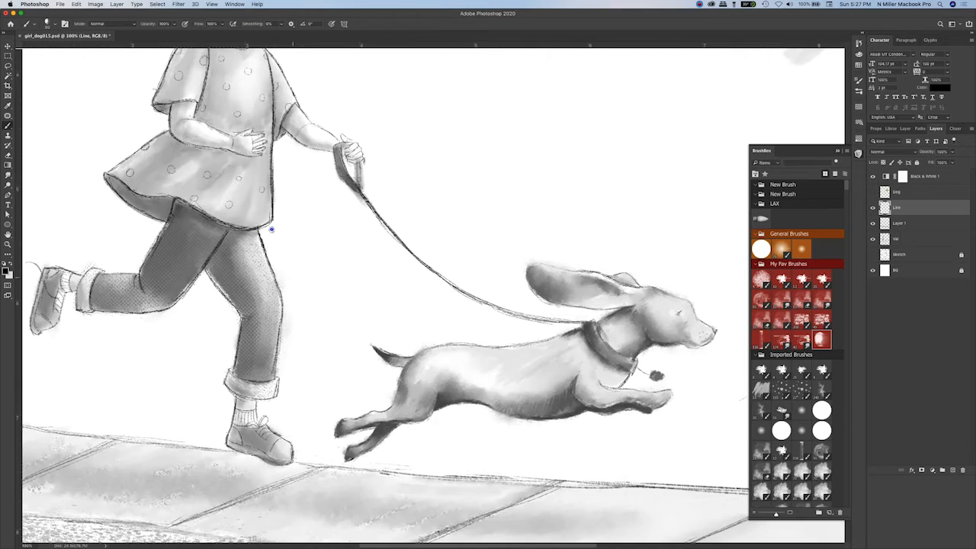
# Strengthen the outlines of the girl's face, hairline and hair in black on the Line layer, undoing a misplaced stroke
pyautogui.moveTo(361, 183); pyautogui.dragTo(375, 383)
pyautogui.press('super+s')
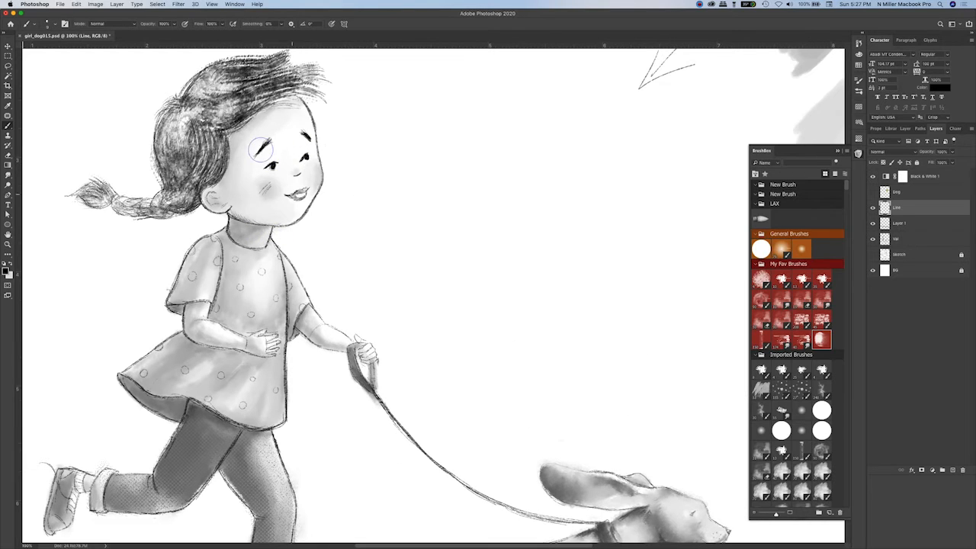
pyautogui.moveTo(299, 96)
pyautogui.mouseDown()
pyautogui.moveTo(319, 189)
pyautogui.moveTo(295, 224)
pyautogui.moveTo(307, 192)
pyautogui.mouseUp()
pyautogui.press('super+z')
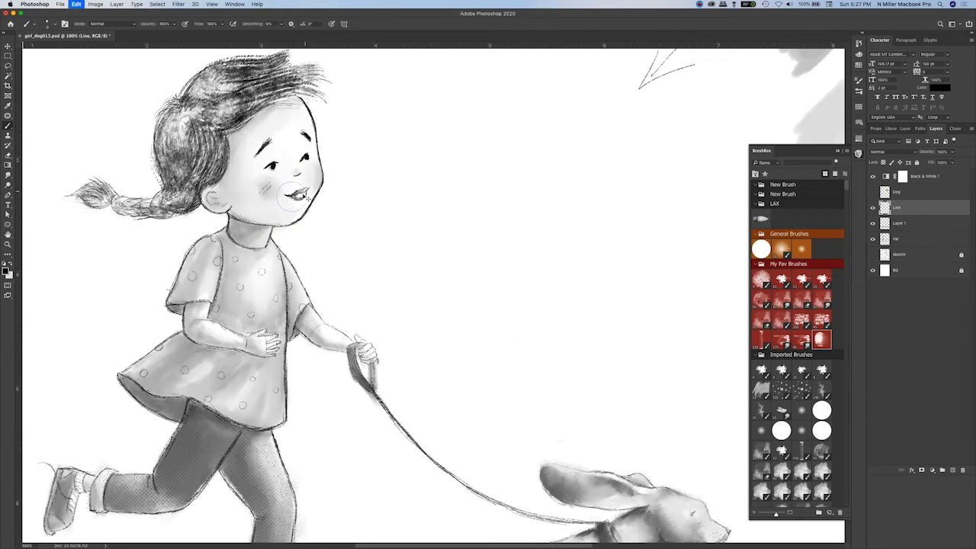
pyautogui.moveTo(218, 129); pyautogui.dragTo(295, 97)
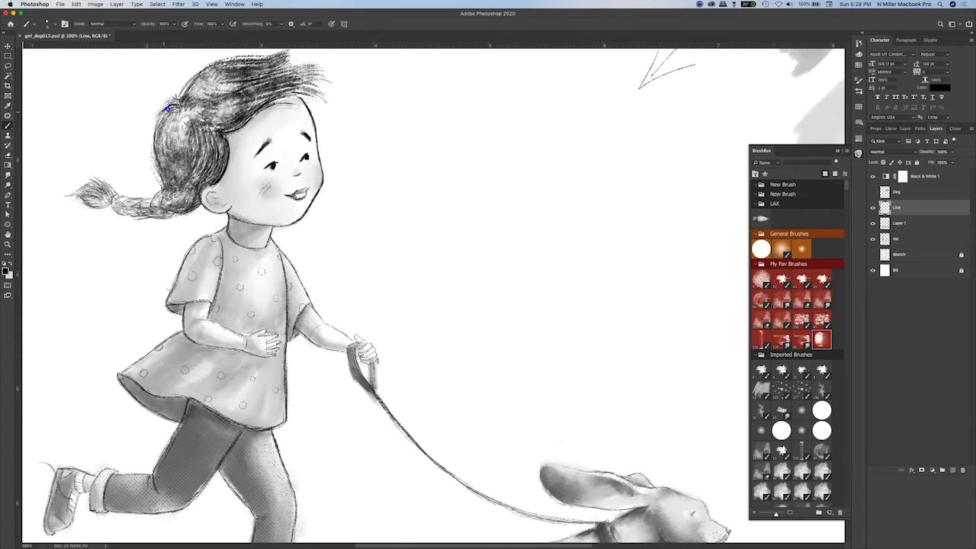
pyautogui.moveTo(181, 103); pyautogui.dragTo(163, 191)
pyautogui.moveTo(181, 102); pyautogui.dragTo(209, 254)
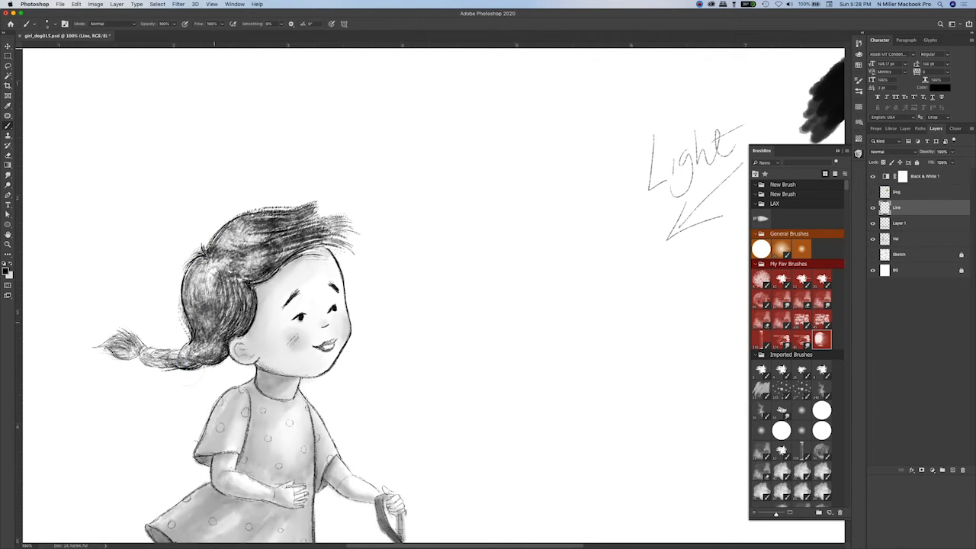
# Strengthen the outlines of the girl's sleeve, tunic and rear jeans leg in black on the Line layer
pyautogui.click(803, 340)
pyautogui.moveTo(430, 338); pyautogui.dragTo(499, 172)
pyautogui.moveTo(324, 198); pyautogui.dragTo(324, 217)
pyautogui.press('super+z')
pyautogui.scroll(-5, 395, 275)
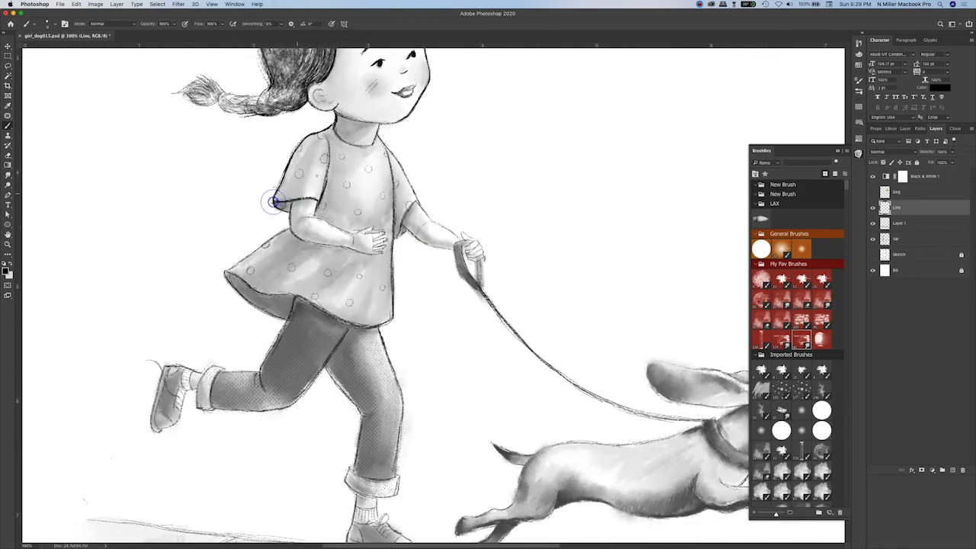
pyautogui.hscroll(-3, 366, 239)
pyautogui.scroll(-4, 343, 299)
pyautogui.hscroll(-5, 343, 299)
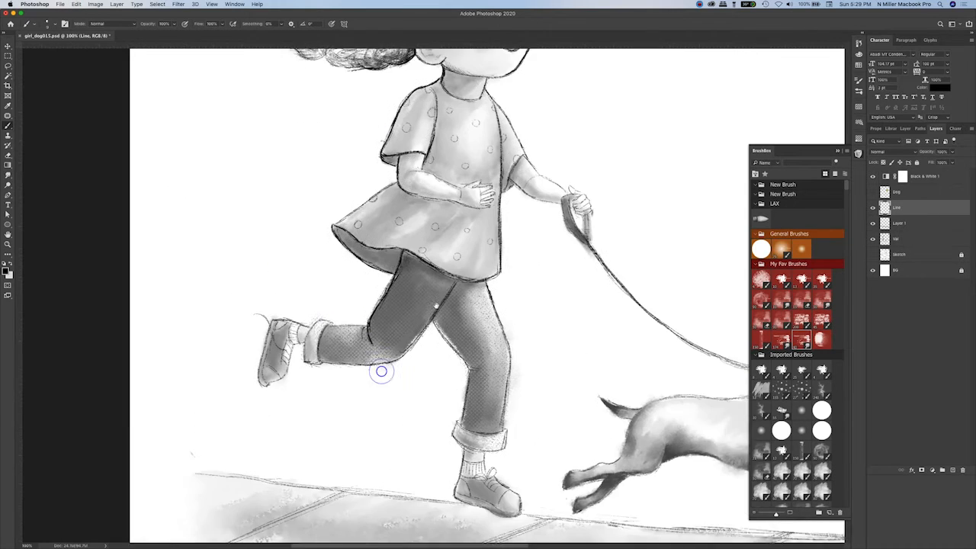
# Strengthen the outlines of the front jeans leg and the tunic's neckline in black on the Line layer
pyautogui.press('r')
pyautogui.press('b')
pyautogui.scroll(6, 488, 429)
pyautogui.hscroll(8, 488, 428)
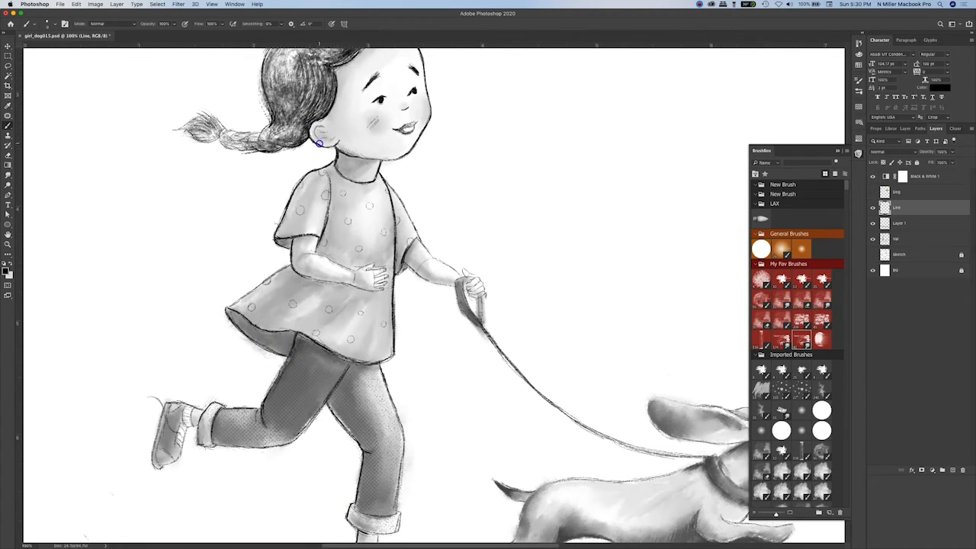
# Strengthen the outlines of the girl's ear and the front jeans leg in black on the Line layer
pyautogui.moveTo(320, 143); pyautogui.dragTo(328, 145)
pyautogui.scroll(8, 478, 193)
pyautogui.scroll(-4, 479, 194)
pyautogui.moveTo(384, 358); pyautogui.dragTo(401, 407)
pyautogui.scroll(-10, 401, 407)
pyautogui.hscroll(7, 402, 407)
# Strengthen the leash line from the girl's hand to the dog's collar in black, undoing a misplaced stroke
pyautogui.moveTo(294, 220); pyautogui.dragTo(379, 289)
pyautogui.scroll(6, 379, 289)
pyautogui.moveTo(458, 417); pyautogui.dragTo(539, 444)
pyautogui.scroll(-5, 528, 348)
pyautogui.hscroll(2, 528, 348)
pyautogui.press('super+z')
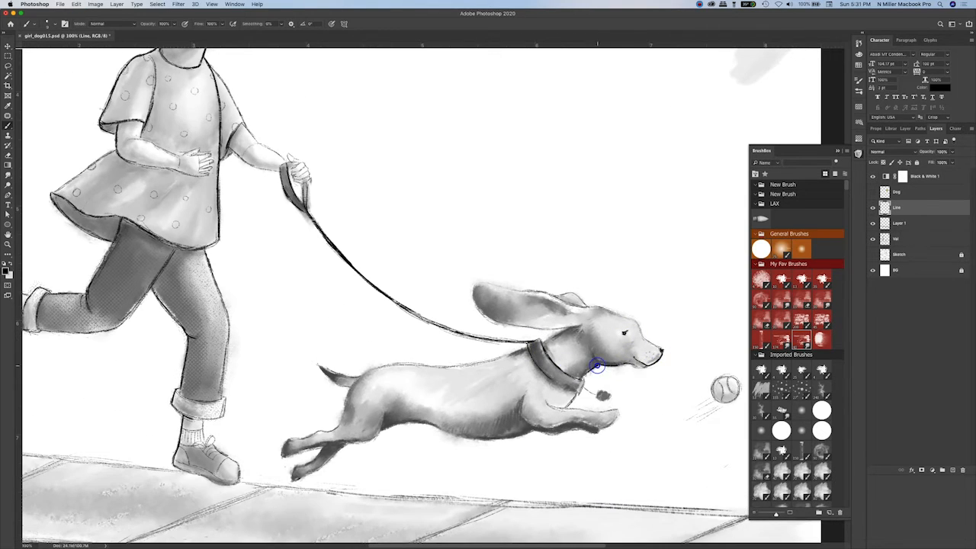
# Strengthen the outlines of the dog's ear, body, tail, paws and collar tag on the Line layer, undoing misplaced strokes
pyautogui.press('super+minus')
pyautogui.press('super+minus')
pyautogui.press('super+plus')
pyautogui.scroll(2, 339, 424)
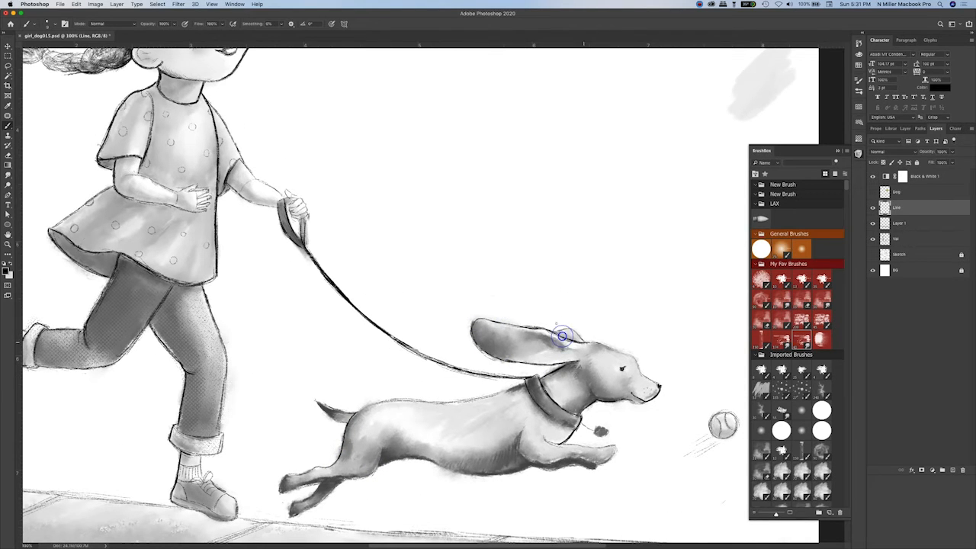
pyautogui.hscroll(-3, 419, 289)
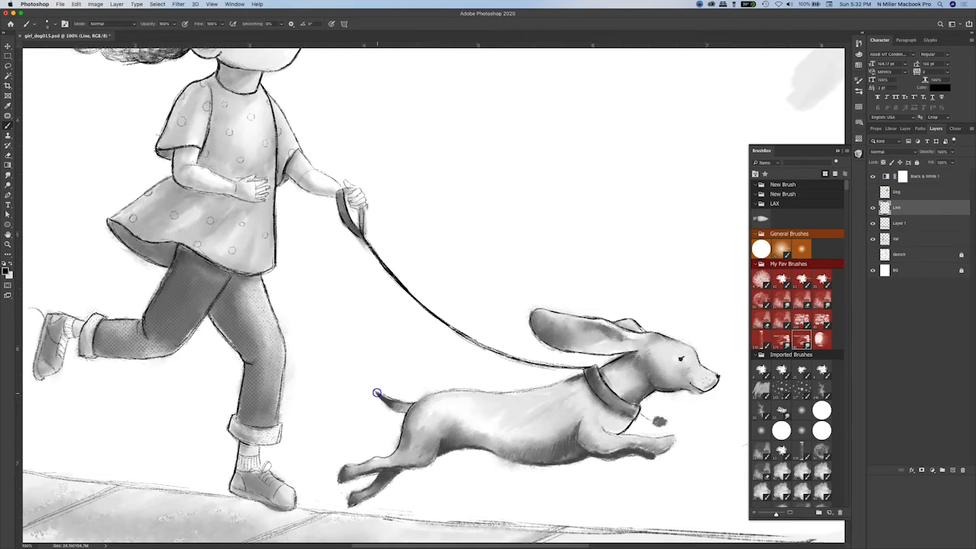
pyautogui.press('super+z')
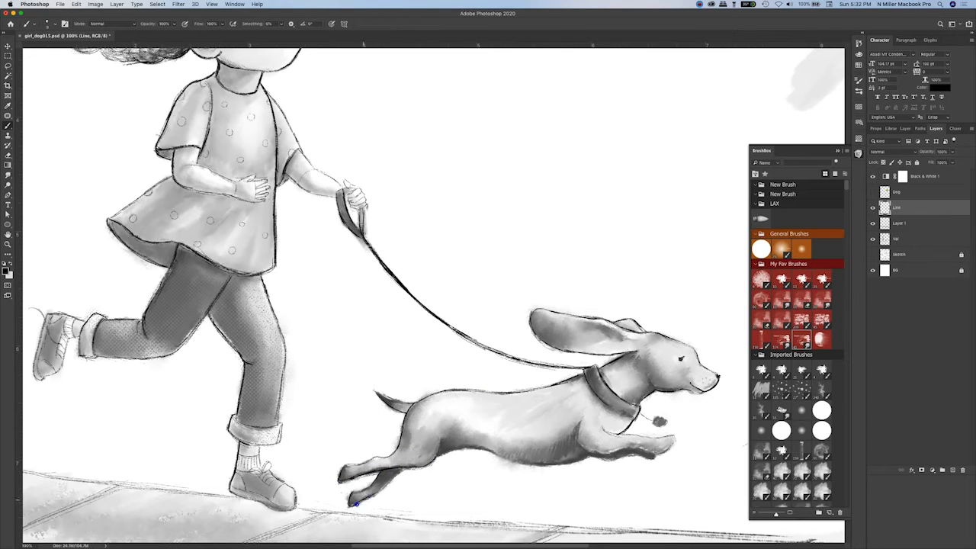
pyautogui.press('super+z')
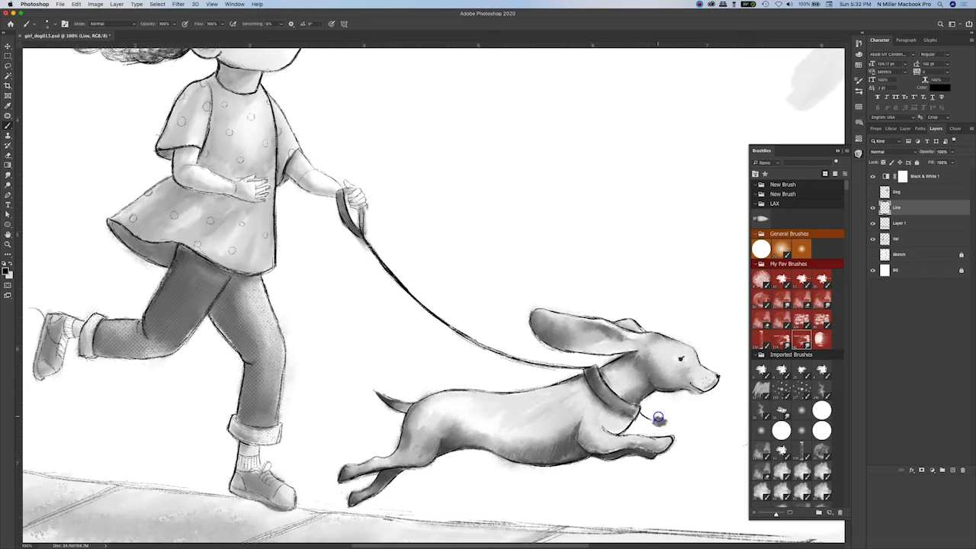
# Merge the Line layer with the two drawing layers directly beneath it
pyautogui.press('super+minus')
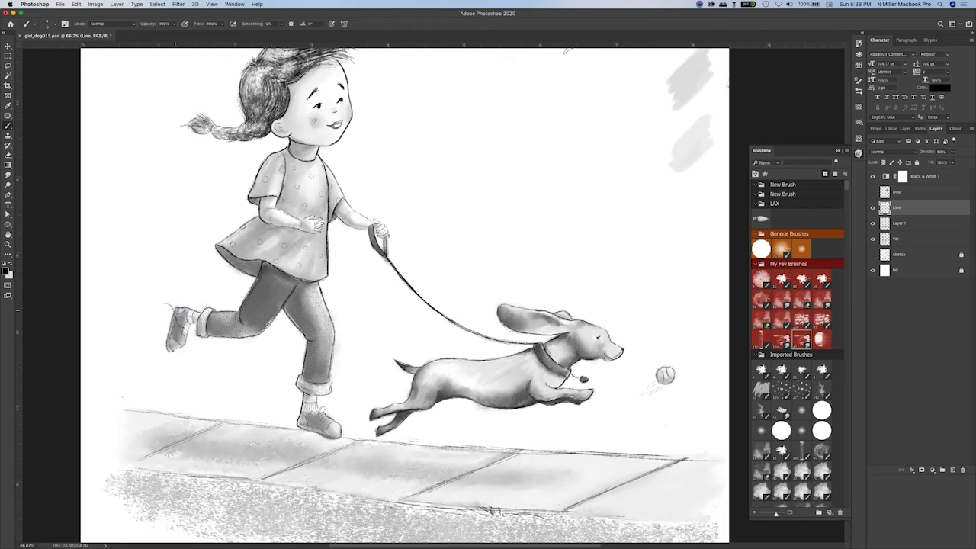
pyautogui.press('e')
pyautogui.keyDown('shift'); pyautogui.click(914, 238); pyautogui.keyUp('shift')
pyautogui.press('super+e')
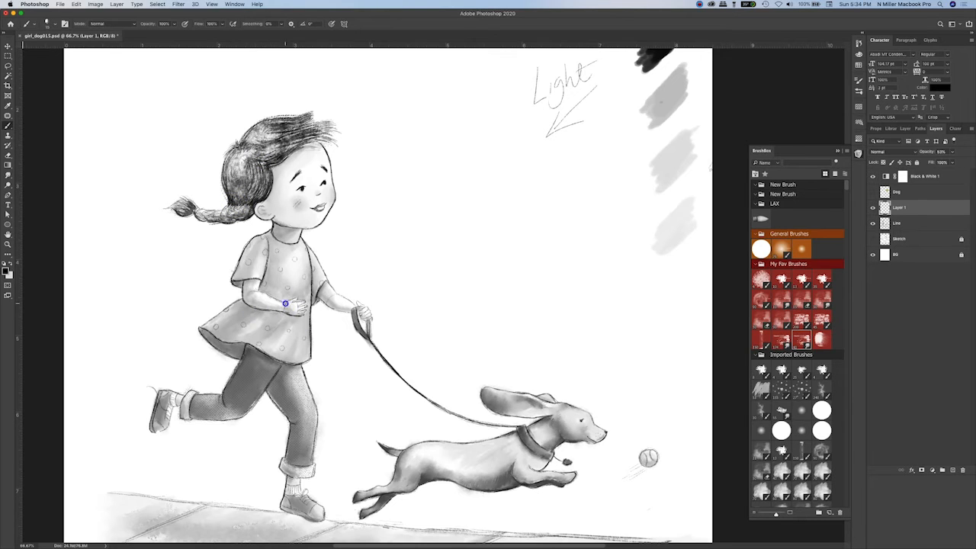
# Outline the fingers of both hands on Layer 1 and shade the leash hand with grey sampled from the forearm
pyautogui.press('super+equal')
pyautogui.press('super+equal')
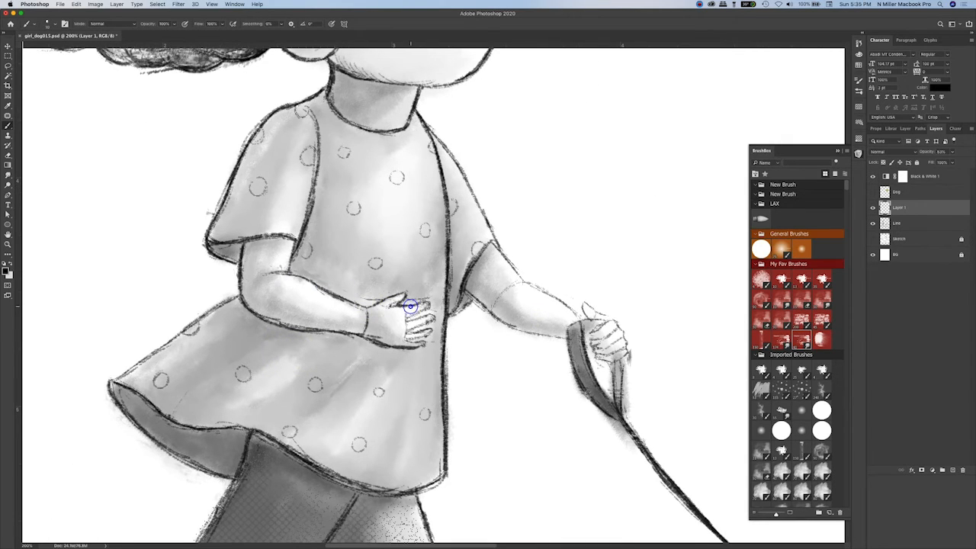
pyautogui.hscroll(5, 109, 338)
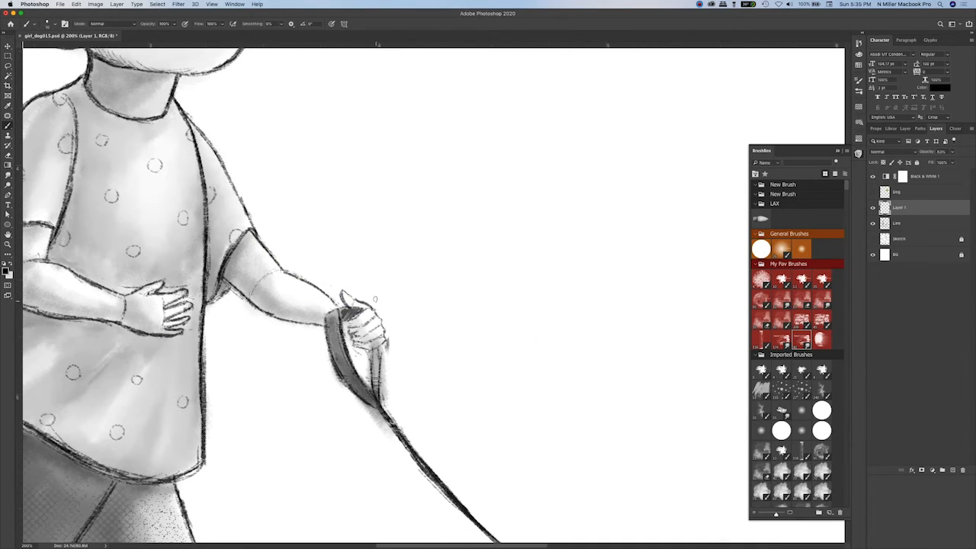
pyautogui.press('super+z')
pyautogui.click(822, 319)
pyautogui.keyDown('alt'); pyautogui.click(292, 314); pyautogui.keyUp('alt')
pyautogui.moveTo(366, 337); pyautogui.dragTo(353, 315)
# Save the last My Fav Brushes brush as a new preset and file it in the same group
pyautogui.click(821, 340)
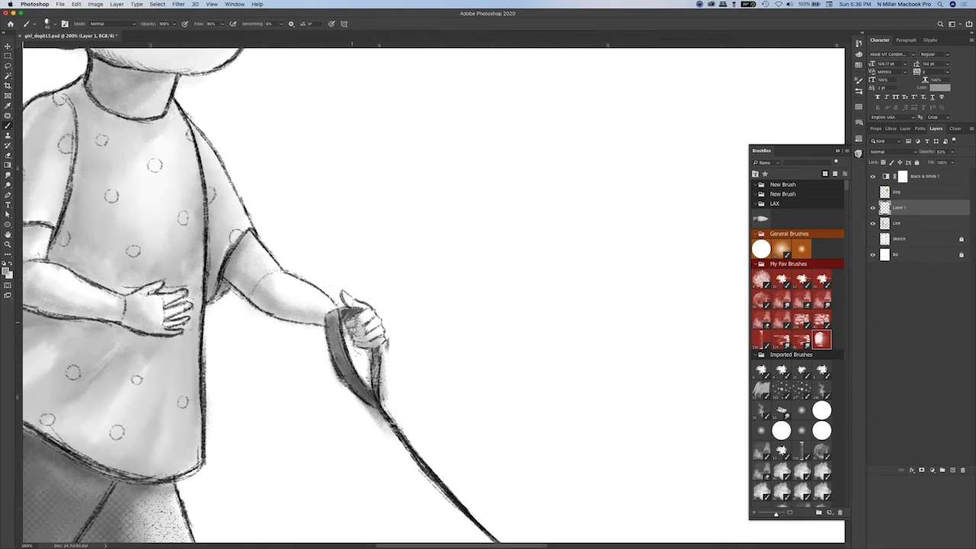
pyautogui.click(858, 90)
pyautogui.click(827, 418)
pyautogui.click(858, 154)
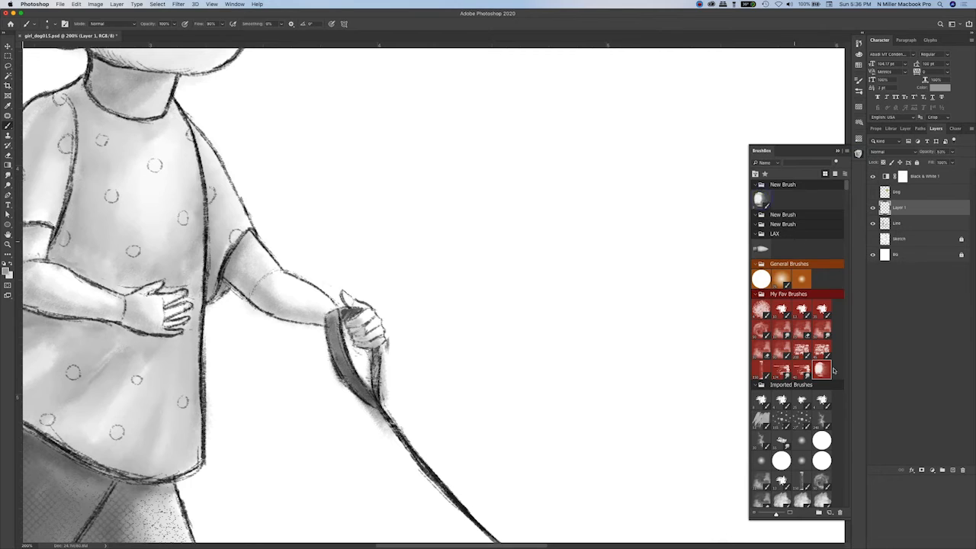
pyautogui.press('x')
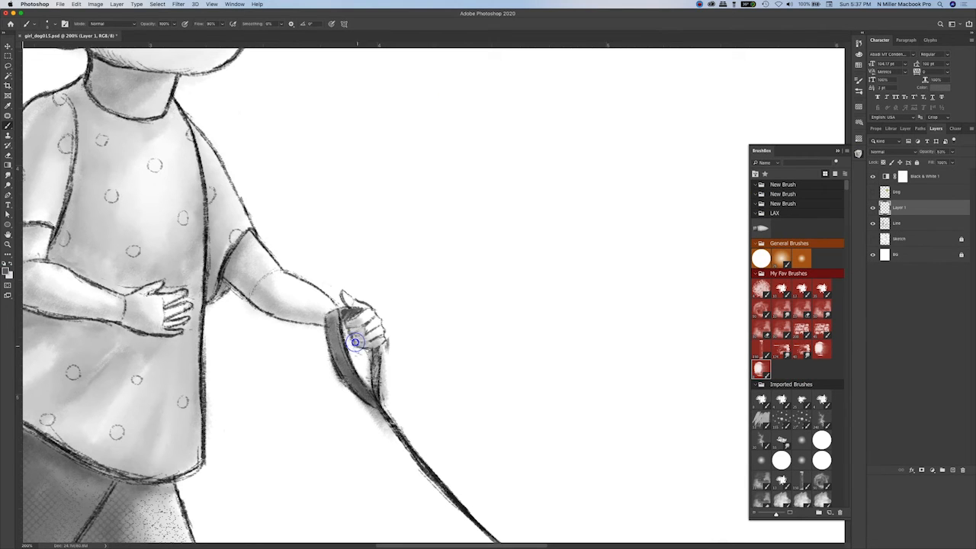
# Strengthen the outlines of the girl's shoes and jeans in black on Layer 1
pyautogui.press('super+0')
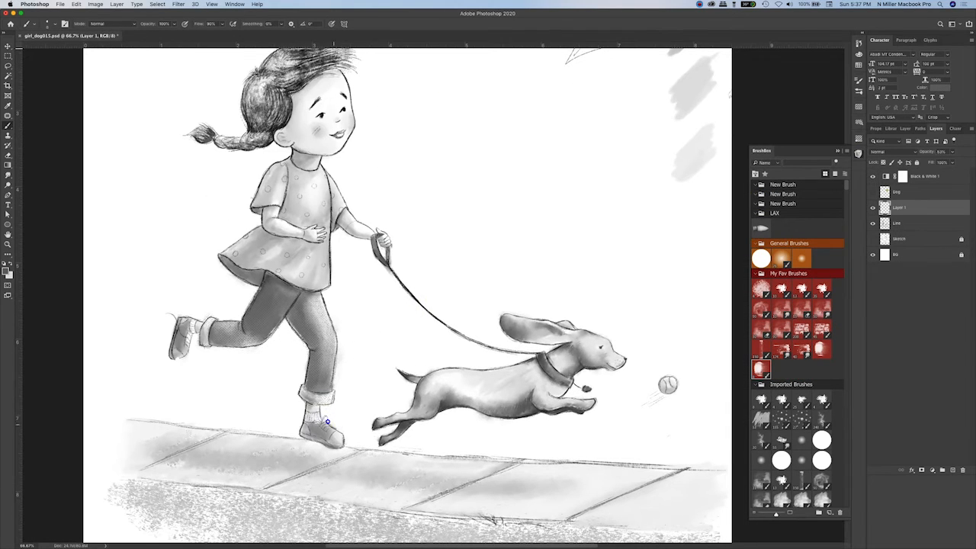
pyautogui.moveTo(337, 431); pyautogui.dragTo(210, 339)
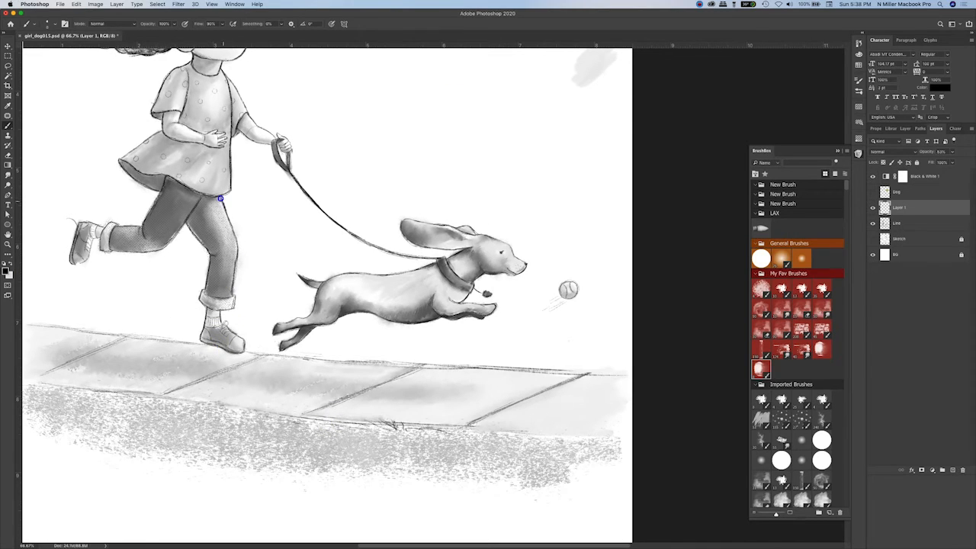
pyautogui.press('super+minus')
pyautogui.press('x')
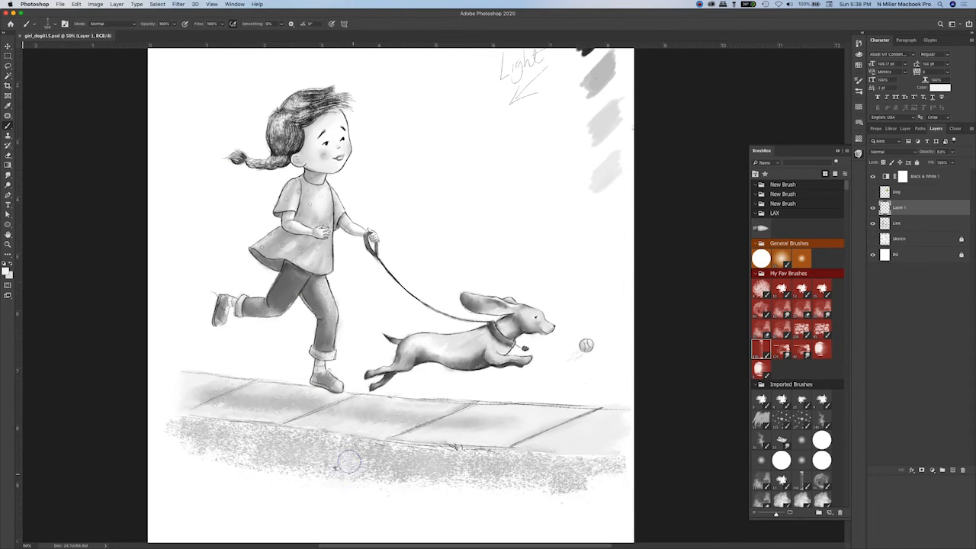
pyautogui.press('super+minus')
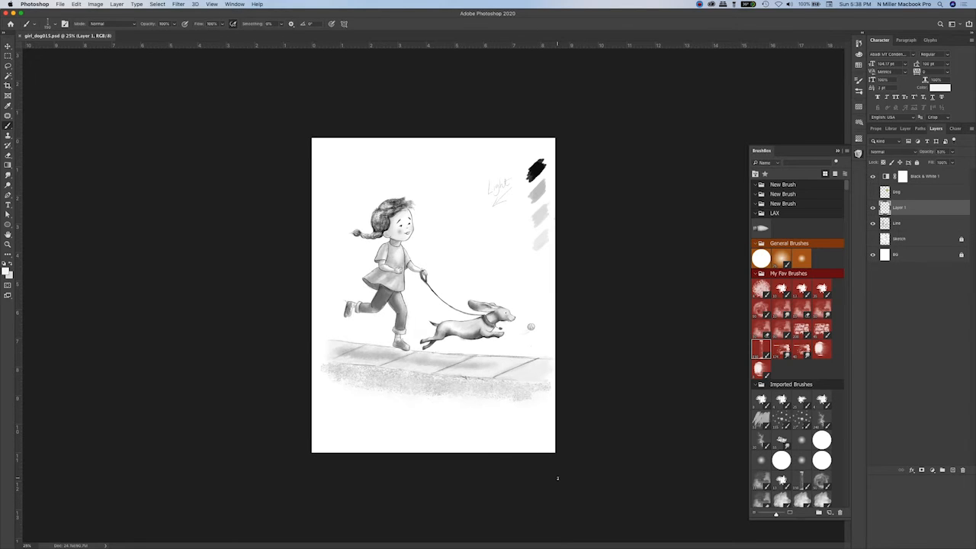
# Darken the shading of the dog's body on Layer 1 with a textured My Fav Brushes brush and smudging
pyautogui.click(821, 329)
pyautogui.press('r')
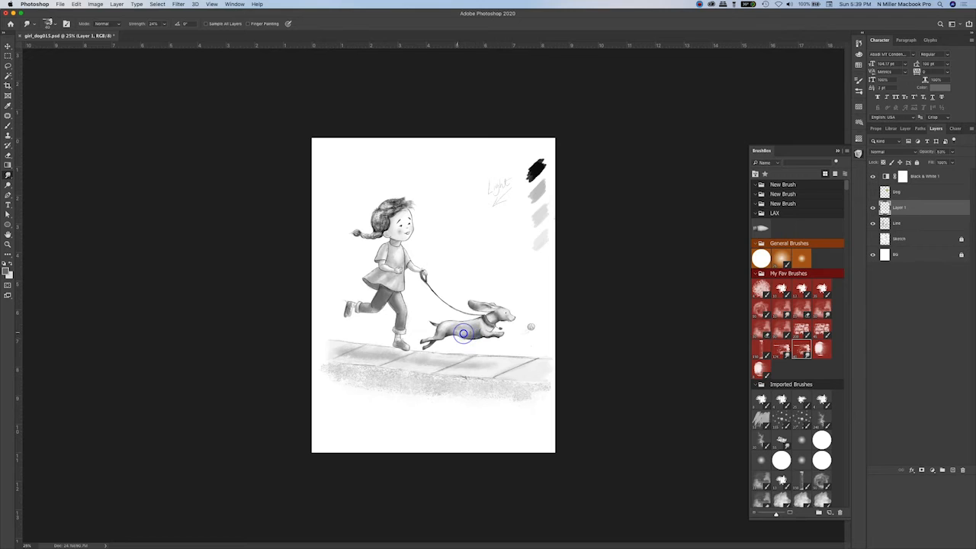
pyautogui.moveTo(481, 326); pyautogui.dragTo(486, 333)
pyautogui.press('b')
pyautogui.press('super+z')
pyautogui.press('super+]')
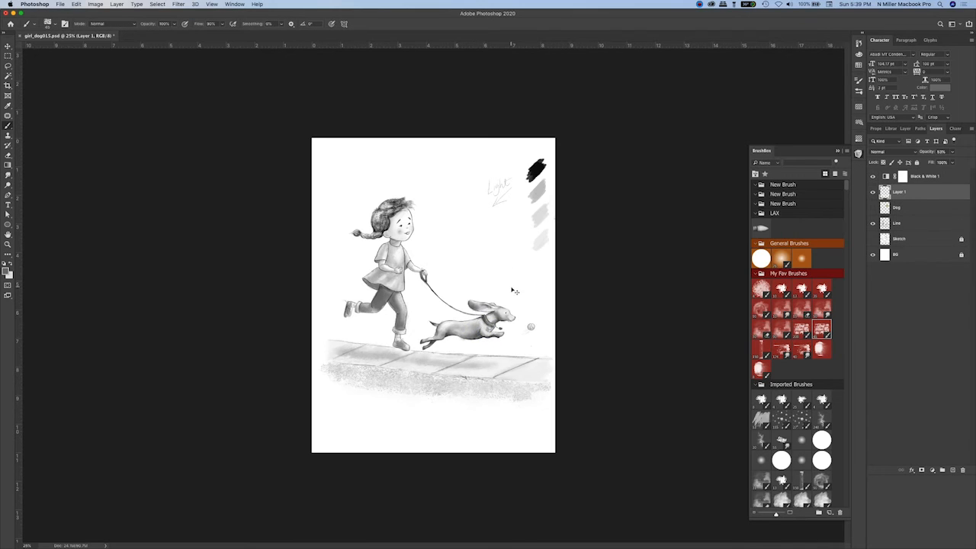
pyautogui.press('super+plus')
pyautogui.press('super+plus')
pyautogui.press('super+plus')
pyautogui.press('r')
# Move Layer 1 beneath the Dog layer, merge it into Line and reselect the newly saved My Fav Brushes brush
pyautogui.moveTo(907, 192); pyautogui.dragTo(911, 215)
pyautogui.press('super+e')
pyautogui.press('b')
pyautogui.click(761, 369)
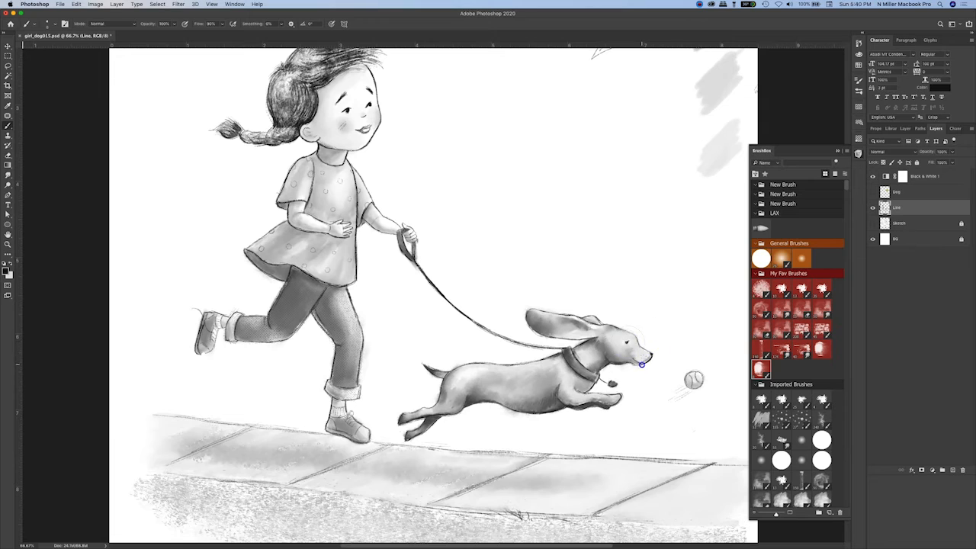
# Add a new layer and trace a Pen path around the textured strip below the sidewalk
pyautogui.press('super+0')
pyautogui.click(952, 469)
pyautogui.click(8, 195)
pyautogui.click(266, 399)
pyautogui.click(358, 410)
pyautogui.click(428, 420)
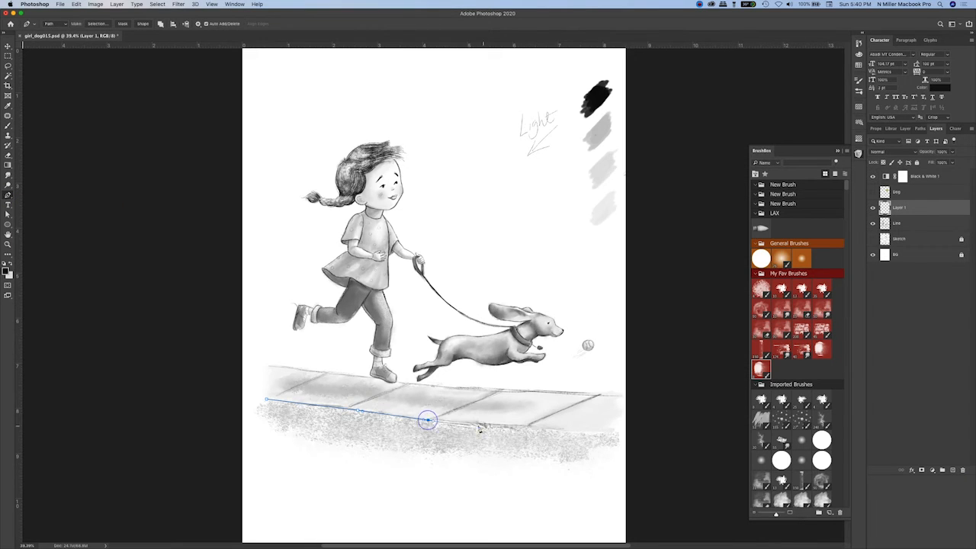
pyautogui.click(503, 457)
pyautogui.click(428, 452)
pyautogui.click(362, 447)
pyautogui.click(289, 434)
# Save the strip's path, load it as a selection on another new layer and sample the grey of the jeans
pyautogui.click(919, 129)
pyautogui.doubleClick(889, 142)
pyautogui.keyDown('super'); pyautogui.click(876, 143); pyautogui.keyUp('super')
pyautogui.click(935, 129)
pyautogui.click(952, 470)
pyautogui.keyDown('alt'); pyautogui.click(380, 313); pyautogui.keyUp('alt')
pyautogui.click(417, 436)
pyautogui.click(903, 151)
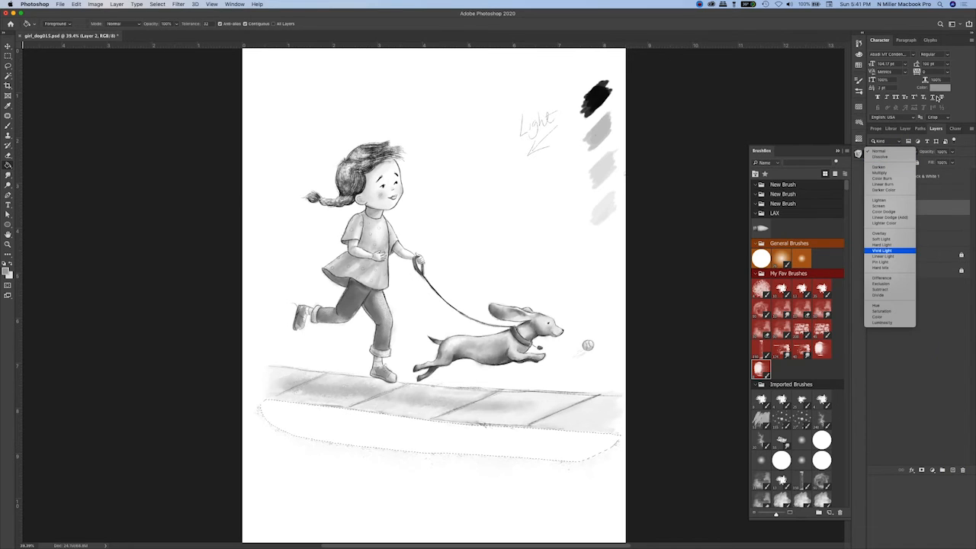
pyautogui.click(880, 173)
pyautogui.press('super+z')
pyautogui.press('super+z')
# Feather the strip's selection and fill it with the sampled grey on Layer 2
pyautogui.click(157, 4)
pyautogui.click(255, 145)
pyautogui.press('Return')
pyautogui.click(493, 448)
# Set Layer 2 to Multiply blending at 66% opacity and ready a My Fav Brushes smudge brush
pyautogui.click(898, 151)
pyautogui.click(888, 173)
pyautogui.click(952, 151)
pyautogui.moveTo(952, 161); pyautogui.dragTo(940, 162)
pyautogui.click(801, 349)
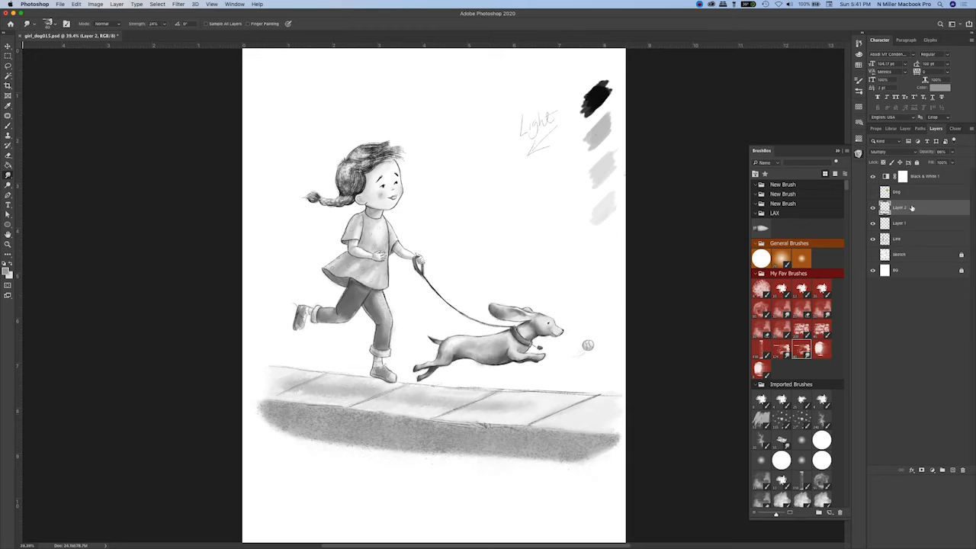
# Merge Layer 2, Layer 1 and Line, then mask out the Light note and the grey test swatches
pyautogui.keyDown('shift'); pyautogui.click(920, 239); pyautogui.keyUp('shift')
pyautogui.press('super+e')
pyautogui.press('l')
pyautogui.moveTo(615, 60); pyautogui.dragTo(589, 47)
pyautogui.press('super+shift+i')
pyautogui.click(921, 470)
pyautogui.press('super+minus')
pyautogui.press('super+minus')
pyautogui.press('c')
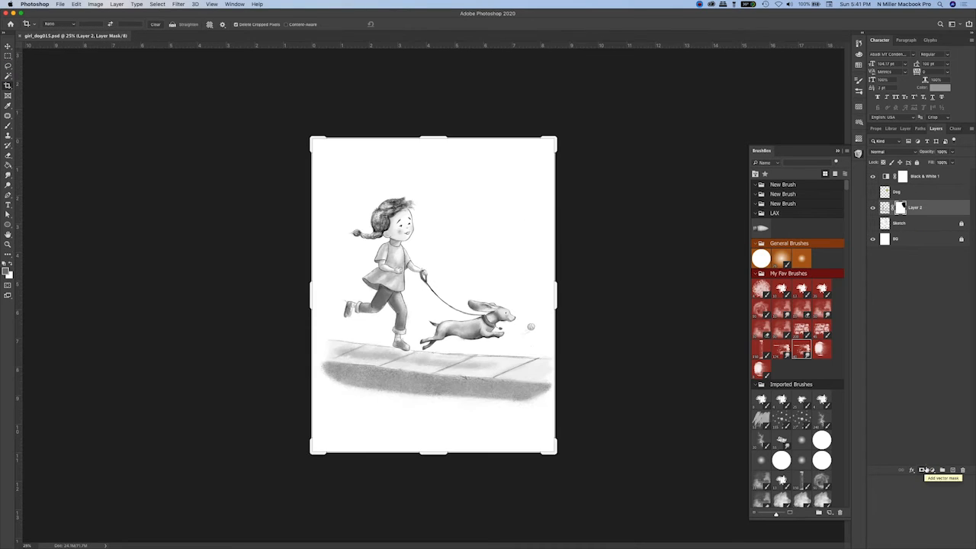
pyautogui.press('super+plus')
pyautogui.click(8, 55)
# Add a new layer beneath Layer 2 and ready a My Fav Brushes brush with a light grey swatch
pyautogui.click(952, 470)
pyautogui.moveTo(945, 214); pyautogui.dragTo(942, 231)
pyautogui.click(761, 288)
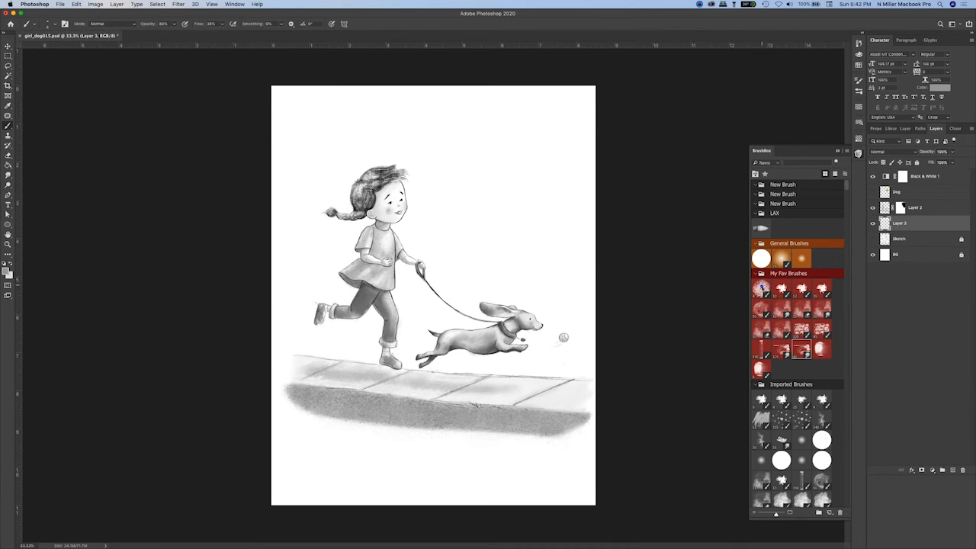
pyautogui.click(765, 310)
pyautogui.click(320, 286)
pyautogui.click(858, 64)
pyautogui.click(815, 64)
pyautogui.click(821, 64)
# Block in a light grey backdrop behind the girl and dog on Layer 3 and begin smudging its edges
pyautogui.moveTo(305, 293)
pyautogui.mouseDown()
pyautogui.moveTo(343, 352)
pyautogui.moveTo(322, 266)
pyautogui.moveTo(369, 343)
pyautogui.mouseUp()
pyautogui.moveTo(296, 346)
pyautogui.mouseDown()
pyautogui.moveTo(331, 274)
pyautogui.moveTo(401, 284)
pyautogui.moveTo(417, 343)
pyautogui.moveTo(537, 328)
pyautogui.moveTo(584, 376)
pyautogui.moveTo(538, 281)
pyautogui.moveTo(498, 301)
pyautogui.mouseUp()
pyautogui.click(858, 154)
pyautogui.click(781, 349)
pyautogui.moveTo(568, 355)
pyautogui.mouseDown()
pyautogui.moveTo(561, 337)
pyautogui.moveTo(463, 310)
pyautogui.moveTo(523, 212)
pyautogui.moveTo(502, 172)
pyautogui.moveTo(551, 233)
pyautogui.moveTo(566, 104)
pyautogui.mouseUp()
# Paint more light grey across the backdrop on Layer 3 and smudge the tones together
pyautogui.click(761, 308)
pyautogui.moveTo(358, 155)
pyautogui.mouseDown()
pyautogui.moveTo(324, 150)
pyautogui.moveTo(518, 128)
pyautogui.moveTo(583, 263)
pyautogui.mouseUp()
pyautogui.moveTo(305, 152)
pyautogui.mouseDown()
pyautogui.moveTo(300, 236)
pyautogui.moveTo(314, 345)
pyautogui.mouseUp()
pyautogui.moveTo(573, 274)
pyautogui.mouseDown()
pyautogui.moveTo(547, 336)
pyautogui.moveTo(549, 166)
pyautogui.moveTo(369, 140)
pyautogui.moveTo(531, 152)
pyautogui.moveTo(404, 160)
pyautogui.moveTo(433, 251)
pyautogui.moveTo(538, 332)
pyautogui.moveTo(527, 166)
pyautogui.moveTo(475, 237)
pyautogui.moveTo(426, 181)
pyautogui.mouseUp()
pyautogui.click(801, 349)
pyautogui.click(781, 349)
pyautogui.moveTo(545, 364)
pyautogui.mouseDown()
pyautogui.moveTo(561, 152)
pyautogui.moveTo(435, 180)
pyautogui.mouseUp()
pyautogui.moveTo(490, 152)
pyautogui.mouseDown()
pyautogui.moveTo(520, 233)
pyautogui.moveTo(551, 140)
pyautogui.moveTo(311, 288)
pyautogui.moveTo(349, 159)
pyautogui.mouseUp()
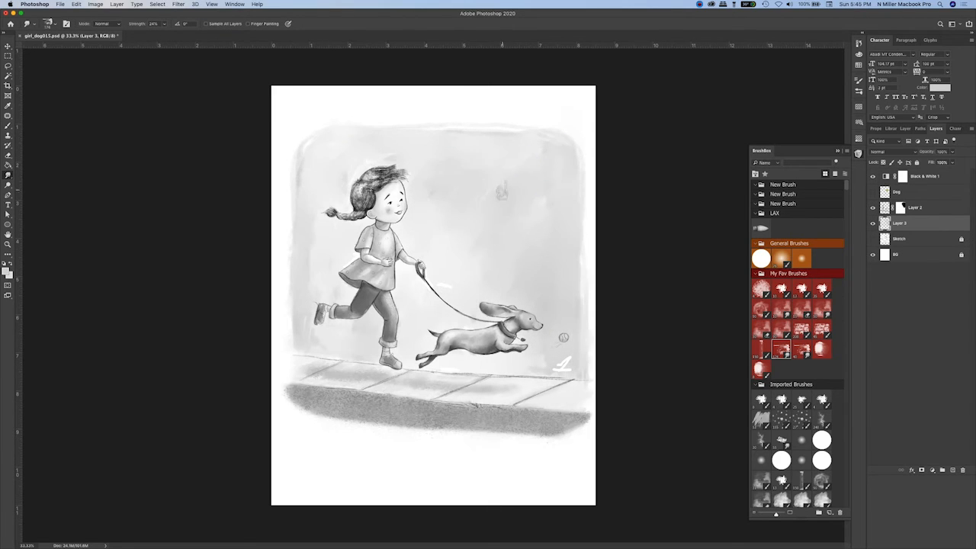
# Choose the Drying Bright #1 ink brush and a mid-grey foreground colour
pyautogui.click(858, 91)
pyautogui.click(849, 409)
pyautogui.click(801, 373)
pyautogui.click(6, 270)
pyautogui.click(272, 146)
pyautogui.click(442, 102)
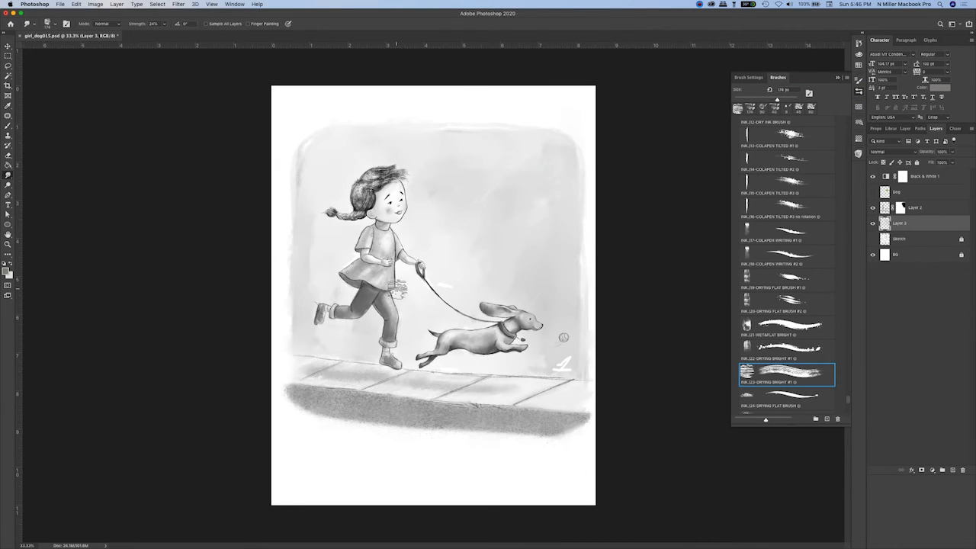
# Ready a fine hatching brush with a light grey swatch for the backdrop, undoing a trial stroke
pyautogui.click(858, 66)
pyautogui.press('super+equal')
pyautogui.press('super+equal')
pyautogui.moveTo(726, 281); pyautogui.dragTo(661, 394)
pyautogui.press('d')
pyautogui.click(859, 90)
pyautogui.moveTo(847, 400); pyautogui.dragTo(846, 341)
pyautogui.click(788, 186)
pyautogui.moveTo(634, 211); pyautogui.dragTo(554, 255)
pyautogui.press('super+z')
pyautogui.click(859, 65)
pyautogui.click(816, 53)
# Hatch bands of fine light grey lines across the sky above the dog on Layer 3, undoing misplaced strokes
pyautogui.moveTo(631, 153); pyautogui.dragTo(483, 221)
pyautogui.press('super+z')
pyautogui.moveTo(484, 183); pyautogui.dragTo(491, 266)
pyautogui.press('super+z')
pyautogui.moveTo(456, 121)
pyautogui.mouseDown()
pyautogui.moveTo(491, 213)
pyautogui.moveTo(632, 199)
pyautogui.mouseUp()
pyautogui.moveTo(491, 252); pyautogui.dragTo(628, 217)
pyautogui.moveTo(483, 286); pyautogui.dragTo(628, 261)
# Lower Layer 3's opacity to about 29% and smudge the hatching into the backdrop
pyautogui.click(952, 151)
pyautogui.moveTo(951, 163); pyautogui.dragTo(930, 165)
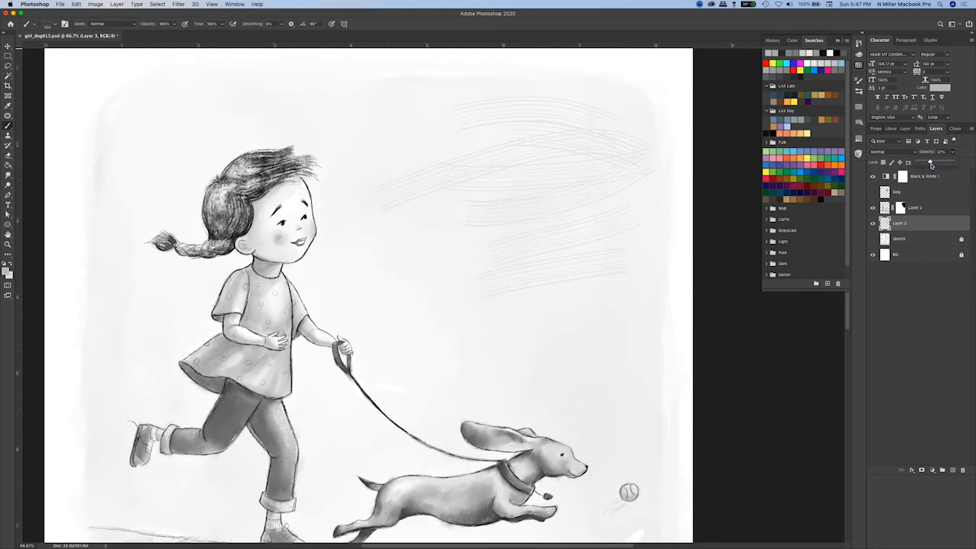
pyautogui.click(858, 152)
pyautogui.click(781, 350)
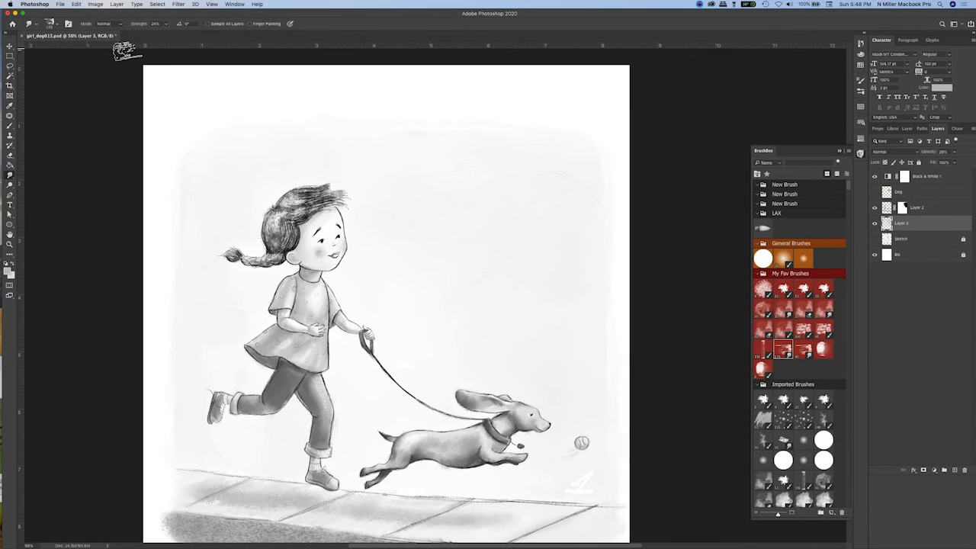
# Erase the stray white mark below the ball on Layer 2 with a hard round brush and save the file
pyautogui.click(764, 256)
pyautogui.click(918, 208)
pyautogui.moveTo(568, 489); pyautogui.dragTo(590, 467)
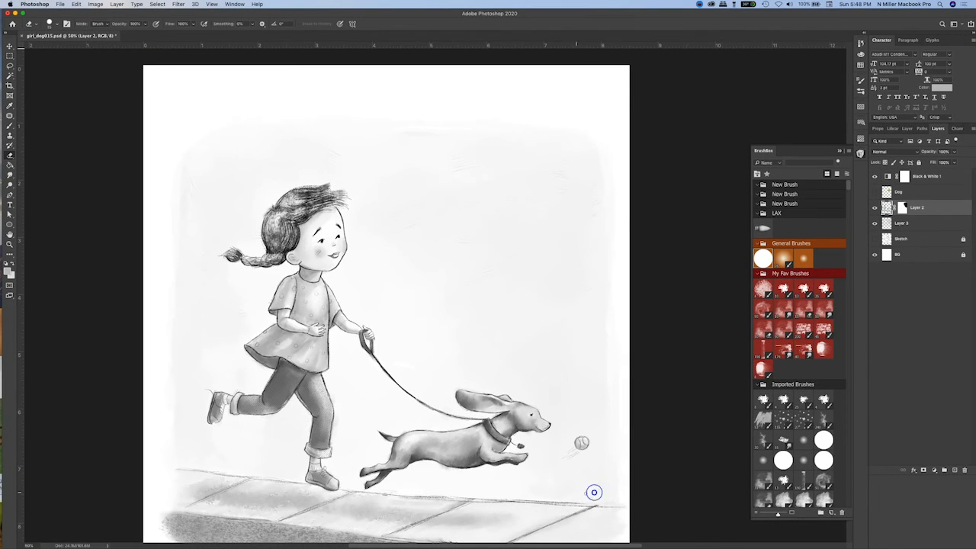
pyautogui.scroll(3, 282, 457)
pyautogui.press('s')
pyautogui.press('super+minus')
pyautogui.press('super+minus')
pyautogui.press('super+minus')
pyautogui.press('super+s')
# Open paperText137.jpg, place the paper texture as a layer beneath Layer 2 and raise its opacity
pyautogui.click(60, 4)
pyautogui.click(70, 19)
pyautogui.click(176, 257)
pyautogui.click(260, 259)
pyautogui.click(529, 500)
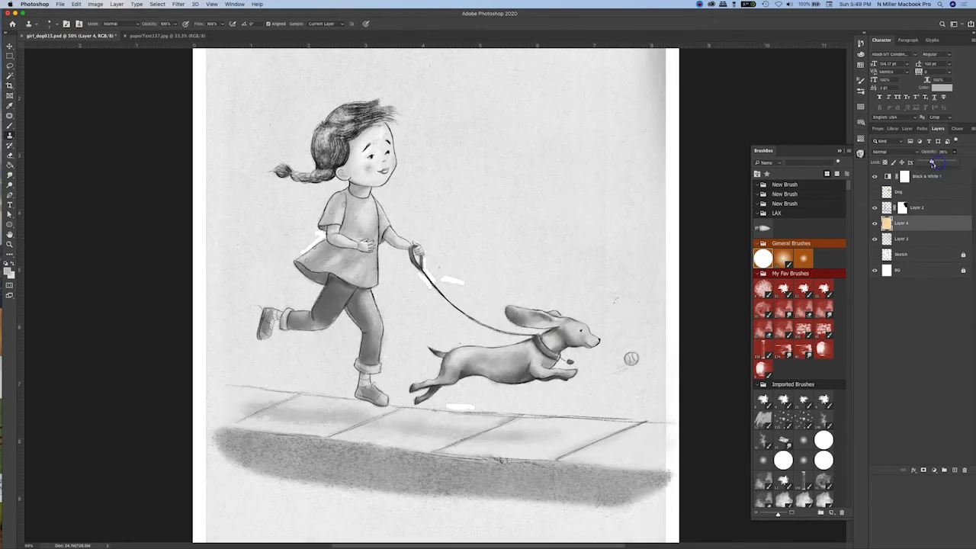
pyautogui.moveTo(931, 164); pyautogui.dragTo(948, 164)
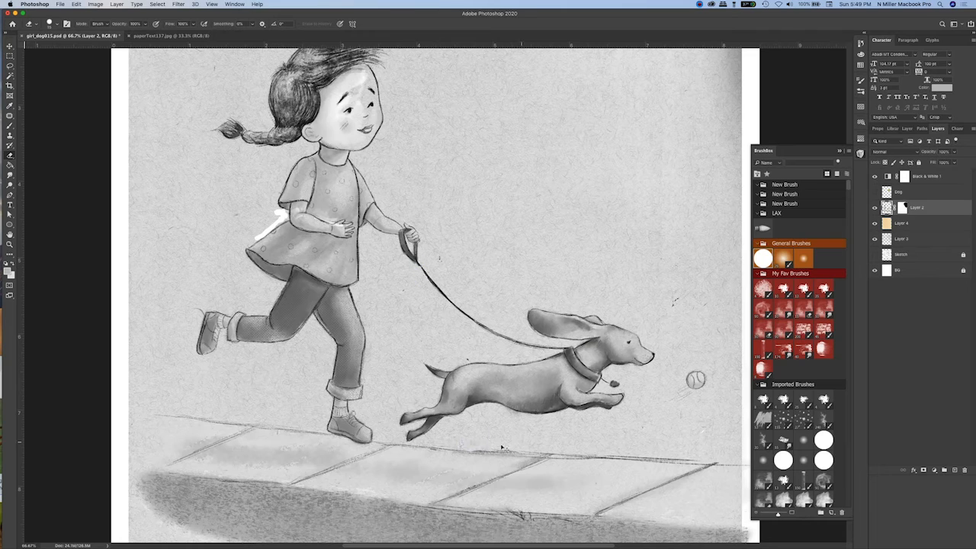
# Add a new layer directly above the paper texture layer
pyautogui.moveTo(351, 124); pyautogui.dragTo(331, 222)
pyautogui.press('l')
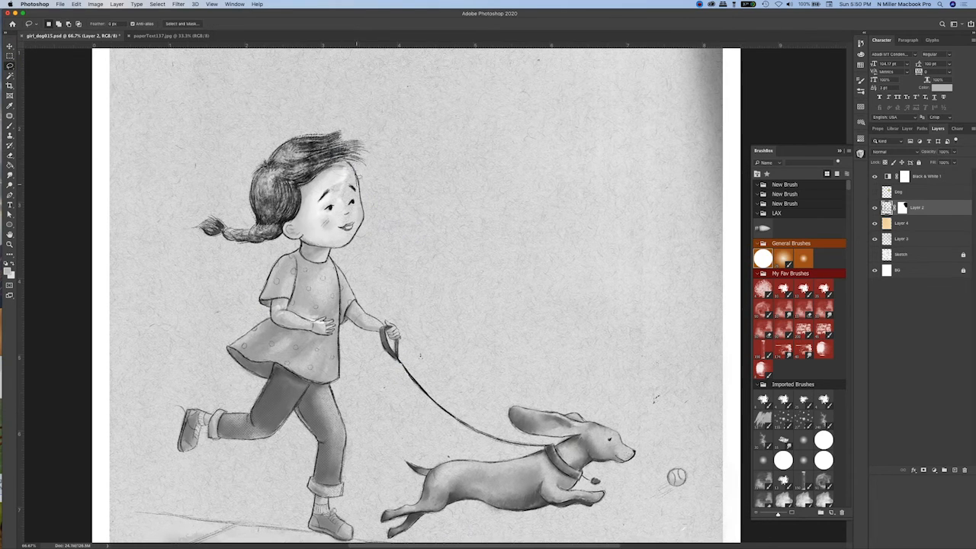
pyautogui.press('super+j')
pyautogui.press('Return')
pyautogui.click(912, 226)
pyautogui.press('super+j')
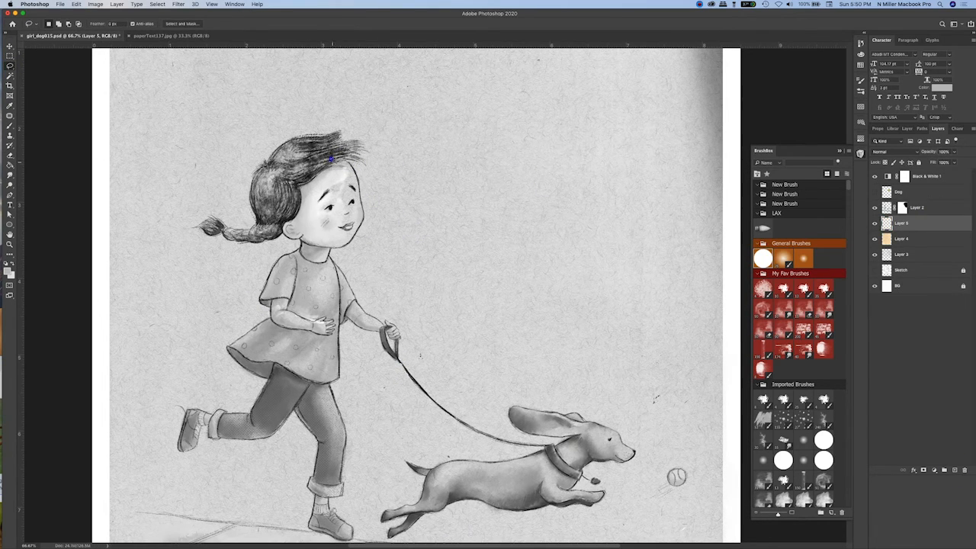
# Outline the girl's face with the Lasso, fill it with white on a new layer and place that layer beneath Layer 5
pyautogui.moveTo(333, 253); pyautogui.dragTo(331, 249)
pyautogui.press('g')
pyautogui.click(348, 211)
pyautogui.press('super+z')
pyautogui.press('super+shift+alt+n')
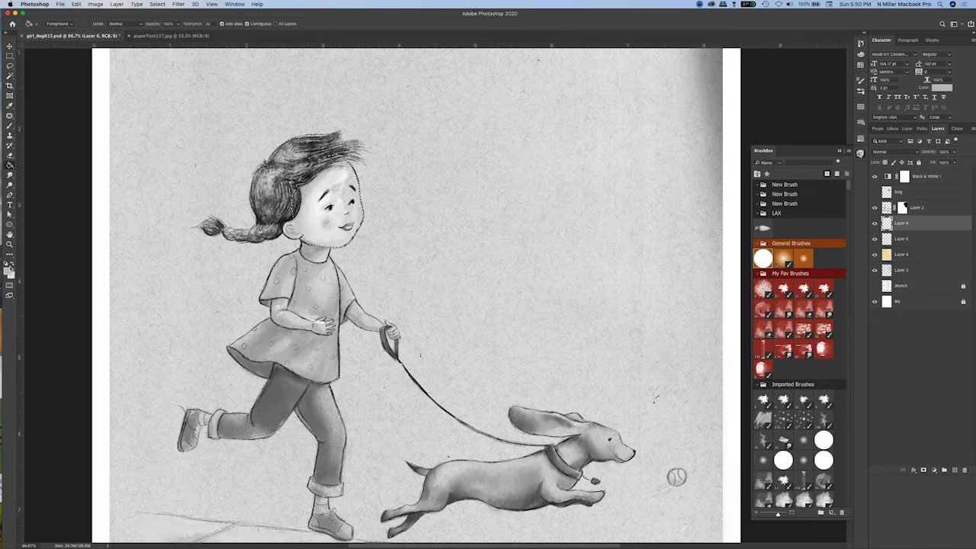
pyautogui.click(7, 271)
pyautogui.click(335, 206)
pyautogui.press('super+[')
# Fill the girl's neck and paint her arms and hands white on Layer 6, erasing any spill outside the outlines
pyautogui.press('super+0')
pyautogui.press('super+plus')
pyautogui.press('super+plus')
pyautogui.click(10, 67)
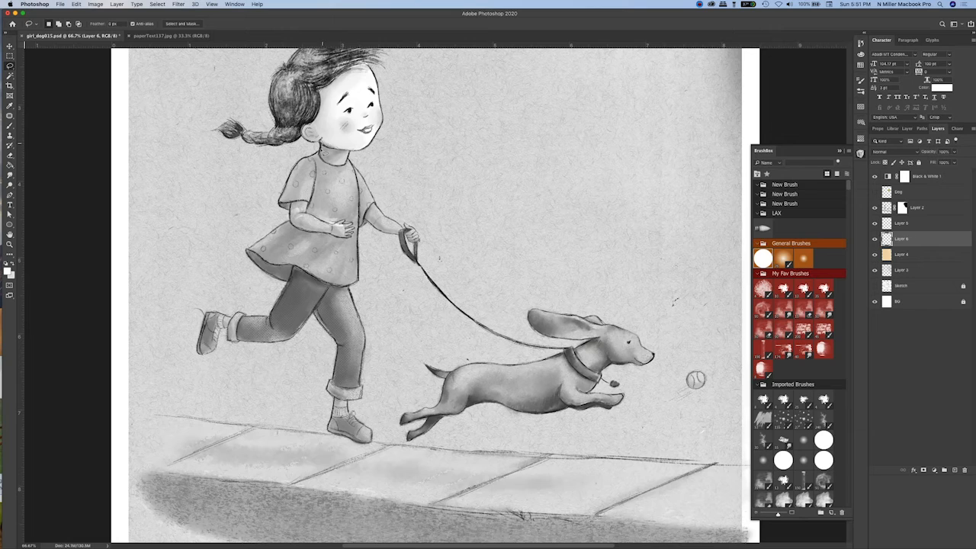
pyautogui.moveTo(348, 137); pyautogui.dragTo(331, 129)
pyautogui.hotkey('alt', 'BackSpace')
pyautogui.press('super+d')
pyautogui.press('b')
pyautogui.moveTo(367, 202); pyautogui.dragTo(416, 237)
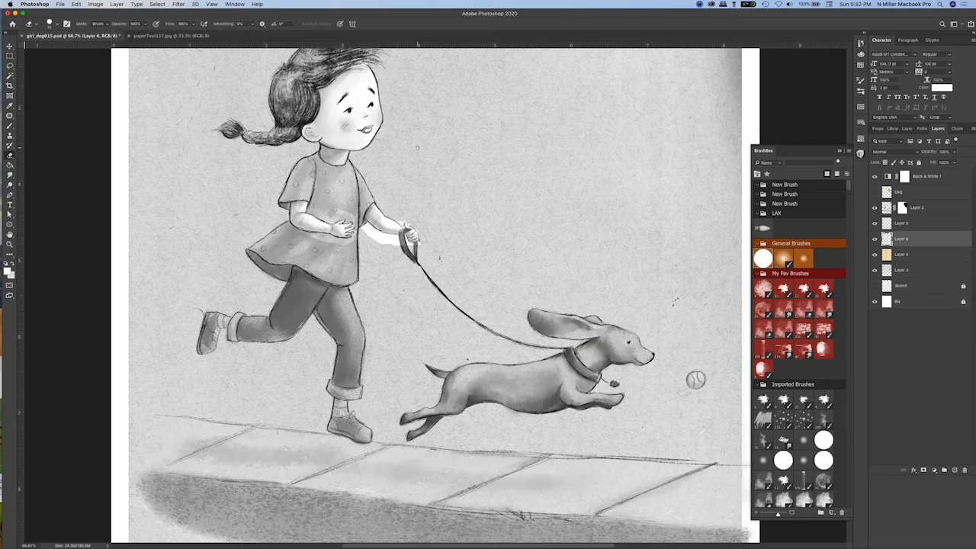
pyautogui.press('super+plus')
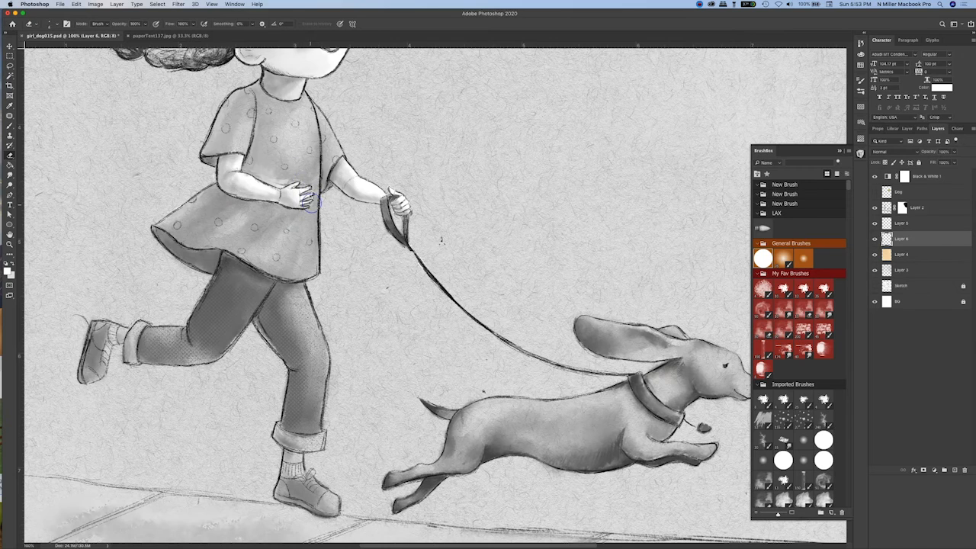
# Paint over the dots on the girl's shirt in grey on Layer 2 and smudge the shading smooth
pyautogui.press('r')
pyautogui.click(916, 207)
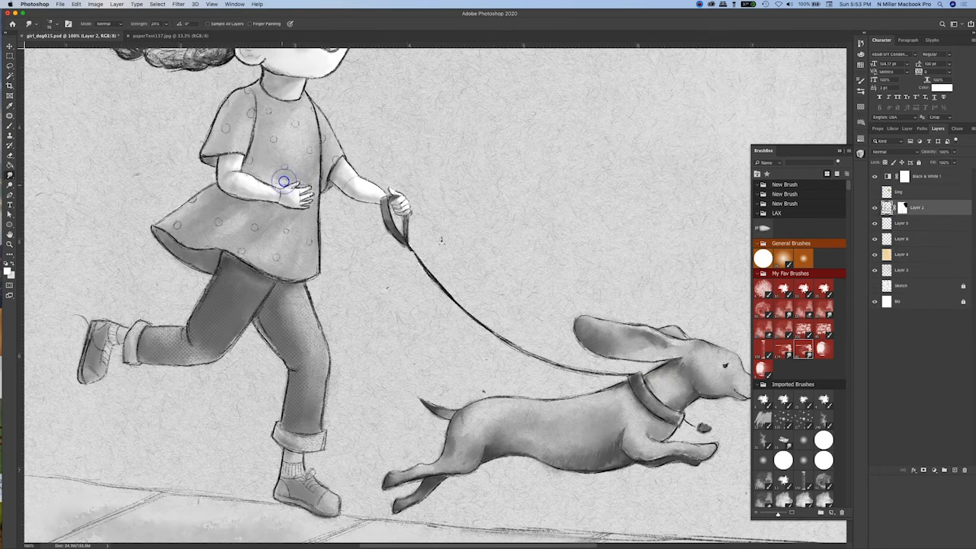
pyautogui.press('b')
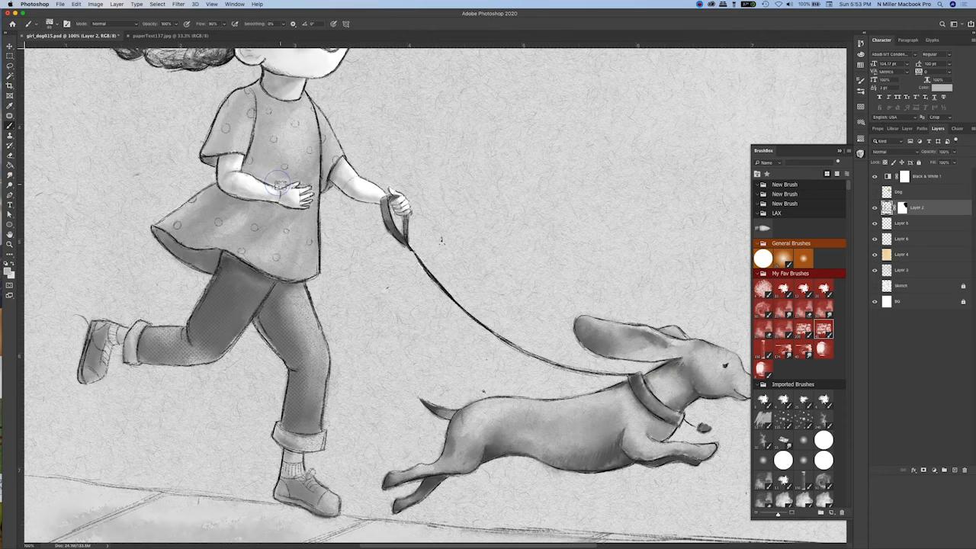
pyautogui.press('r')
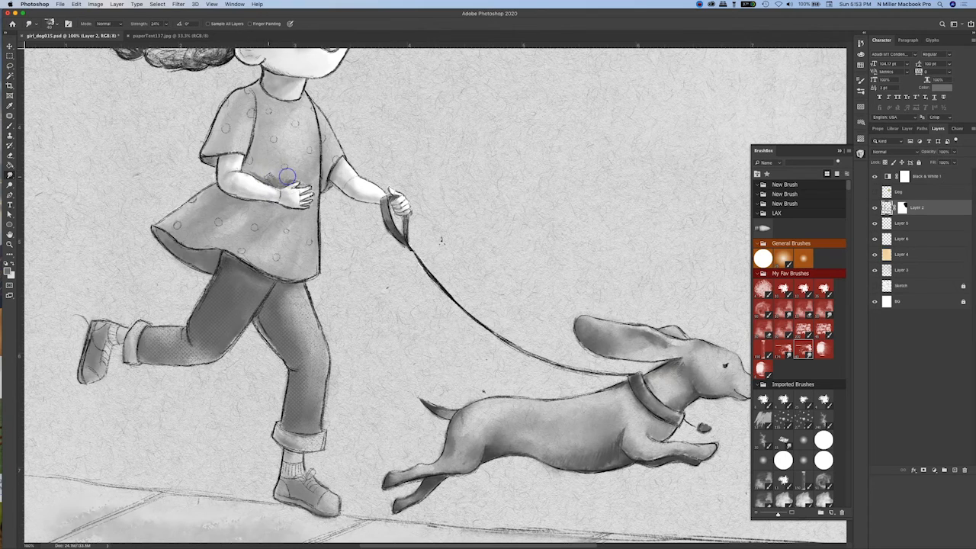
pyautogui.press('b')
pyautogui.press('r')
pyautogui.press('super+0')
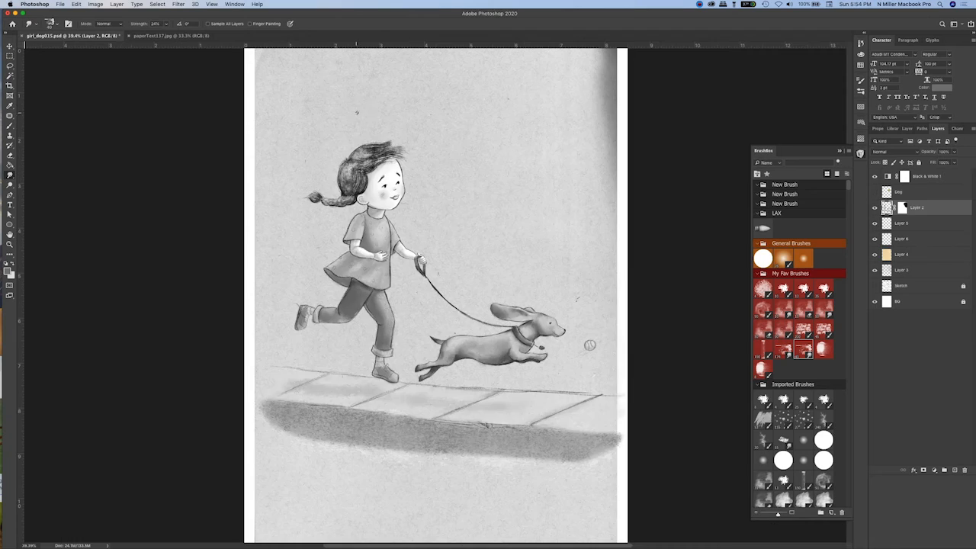
# Stretch the Layer 4 paper texture to cover the whole page and move it beneath Layer 3
pyautogui.press('v')
pyautogui.press('super+t')
pyautogui.press('super+minus')
pyautogui.press('super+minus')
pyautogui.click(470, 135)
pyautogui.click(521, 277)
pyautogui.click(901, 253)
pyautogui.press('super+t')
pyautogui.moveTo(549, 296); pyautogui.dragTo(568, 296)
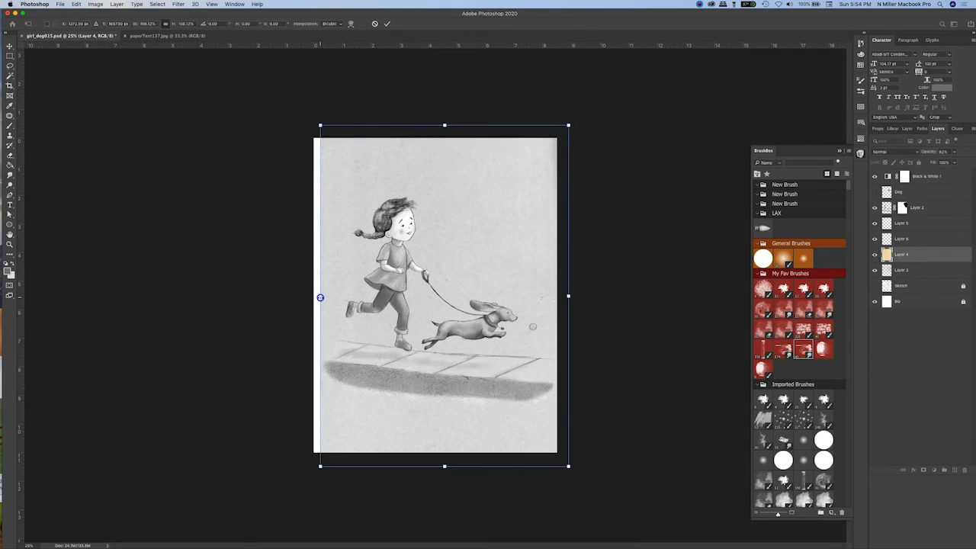
pyautogui.moveTo(320, 296); pyautogui.dragTo(312, 295)
pyautogui.press('Return')
pyautogui.moveTo(913, 254); pyautogui.dragTo(914, 271)
# Try masking the paper texture with a feathered rectangular selection around the scene
pyautogui.press('super+plus')
pyautogui.press('super+plus')
pyautogui.press('super+minus')
pyautogui.press('c')
pyautogui.press('m')
pyautogui.moveTo(290, 116); pyautogui.dragTo(587, 433)
pyautogui.click(157, 4)
pyautogui.moveTo(169, 115)
pyautogui.click(267, 145)
pyautogui.click(313, 167)
pyautogui.click(923, 469)
# Draw a rounded Lasso selection around the scene and discard Layer 4's existing mask
pyautogui.click(901, 238)
pyautogui.click(916, 207)
pyautogui.click(874, 223)
pyautogui.click(874, 207)
pyautogui.click(874, 207)
pyautogui.click(10, 66)
pyautogui.moveTo(326, 122)
pyautogui.mouseDown()
pyautogui.moveTo(296, 189)
pyautogui.moveTo(566, 434)
pyautogui.moveTo(328, 122)
pyautogui.mouseUp()
pyautogui.moveTo(301, 162)
pyautogui.mouseDown()
pyautogui.moveTo(370, 134)
pyautogui.moveTo(576, 141)
pyautogui.moveTo(475, 429)
pyautogui.mouseUp()
pyautogui.moveTo(297, 170); pyautogui.dragTo(299, 159)
pyautogui.click(903, 270)
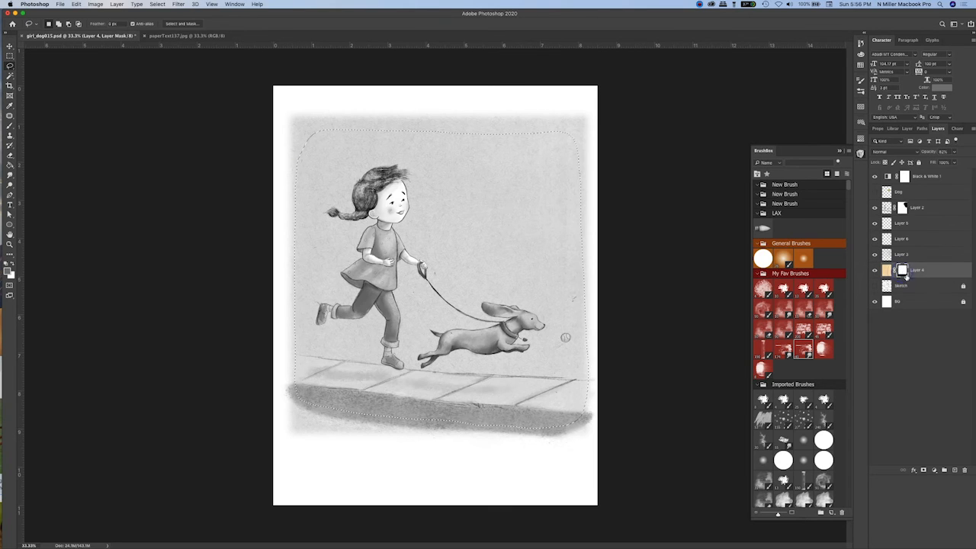
pyautogui.moveTo(903, 270); pyautogui.dragTo(964, 469)
# Feather the rounded selection and apply it as a layer mask on Layer 4
pyautogui.click(923, 469)
pyautogui.press('super+z')
pyautogui.click(158, 4)
pyautogui.click(259, 143)
pyautogui.press('Return')
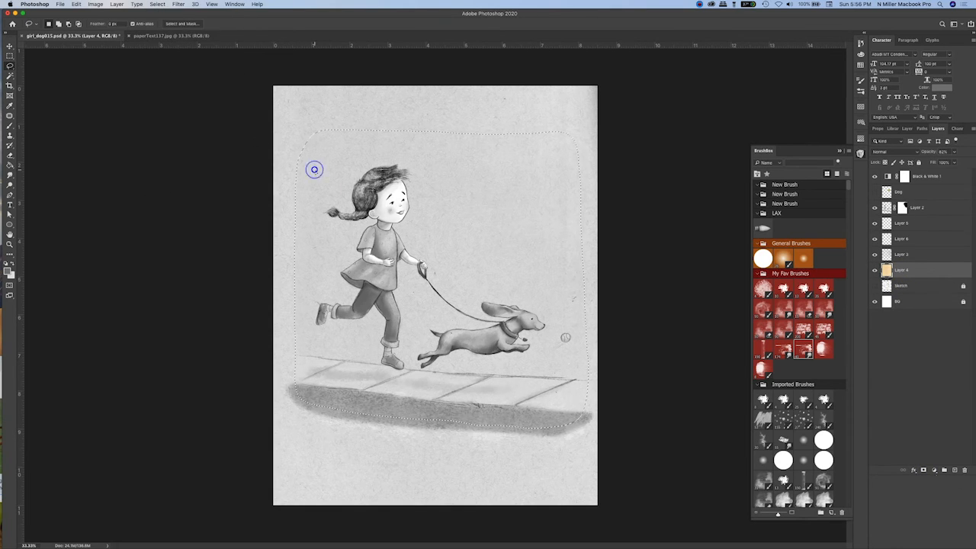
pyautogui.click(923, 470)
# Unlink Layer 4's mask from the texture and pull the mask's side edge slightly inward with Free Transform
pyautogui.click(894, 270)
pyautogui.press('super+t')
pyautogui.moveTo(595, 280); pyautogui.dragTo(590, 283)
pyautogui.press('Return')
# Use Layer 4's mask outline to fade Layer 2's mask to black outside the rounded frame
pyautogui.click(903, 207)
pyautogui.keyDown('super'); pyautogui.click(902, 270); pyautogui.keyUp('super')
pyautogui.click(7, 272)
pyautogui.click(442, 102)
pyautogui.click(511, 473)
pyautogui.press('super+d')
# Paint white highlights on the dog and ball with a smaller textured brush on Layers 6 and 2, using 35% opacity for Layer 2
pyautogui.press('super+plus')
pyautogui.click(874, 239)
pyautogui.click(907, 239)
pyautogui.press('b')
pyautogui.press('x')
pyautogui.click(823, 329)
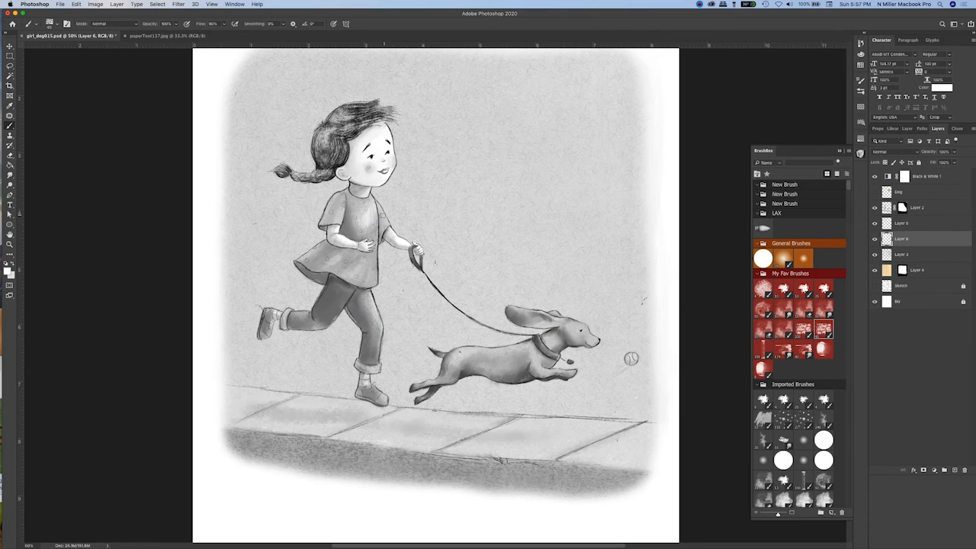
pyautogui.press('[')
pyautogui.press('[')
pyautogui.press('[')
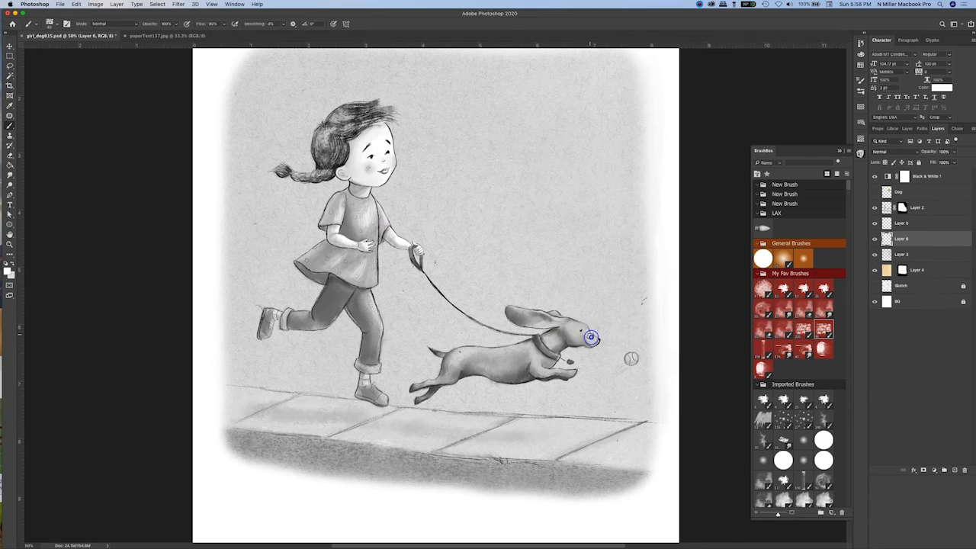
pyautogui.click(911, 207)
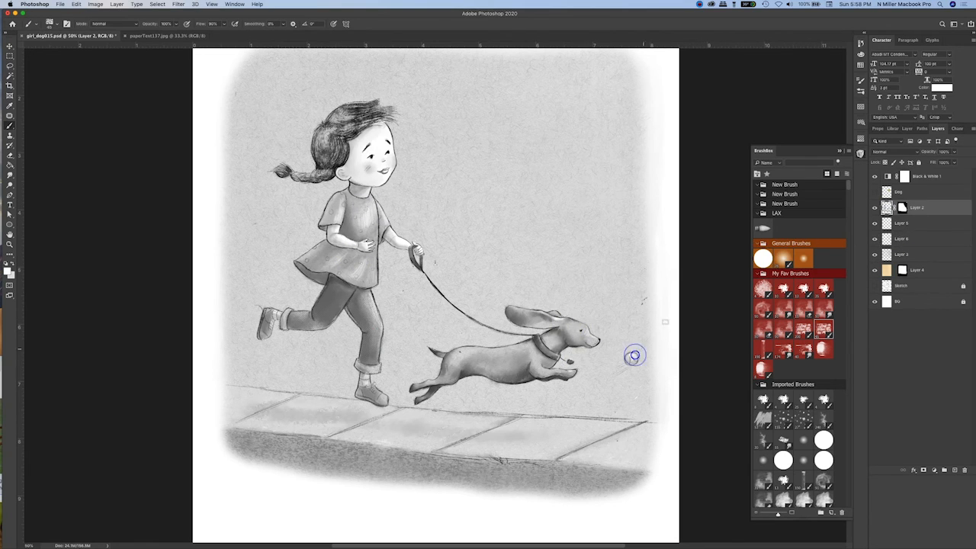
pyautogui.press('3')
pyautogui.press('5')
# Draw a loose rounded Lasso outline around the scene and invert the selection
pyautogui.press('l')
pyautogui.press('super+minus')
pyautogui.moveTo(509, 431)
pyautogui.mouseDown()
pyautogui.moveTo(578, 223)
pyautogui.moveTo(587, 116)
pyautogui.mouseUp()
pyautogui.click(544, 175)
pyautogui.moveTo(392, 425)
pyautogui.mouseDown()
pyautogui.moveTo(572, 124)
pyautogui.moveTo(366, 428)
pyautogui.mouseUp()
pyautogui.click(157, 4)
pyautogui.click(164, 35)
# Fill the selected outer area with black on the masks of Layer 4 and Layer 2 to trim the curb's corner
pyautogui.click(901, 270)
pyautogui.press('g')
pyautogui.click(570, 423)
pyautogui.click(568, 426)
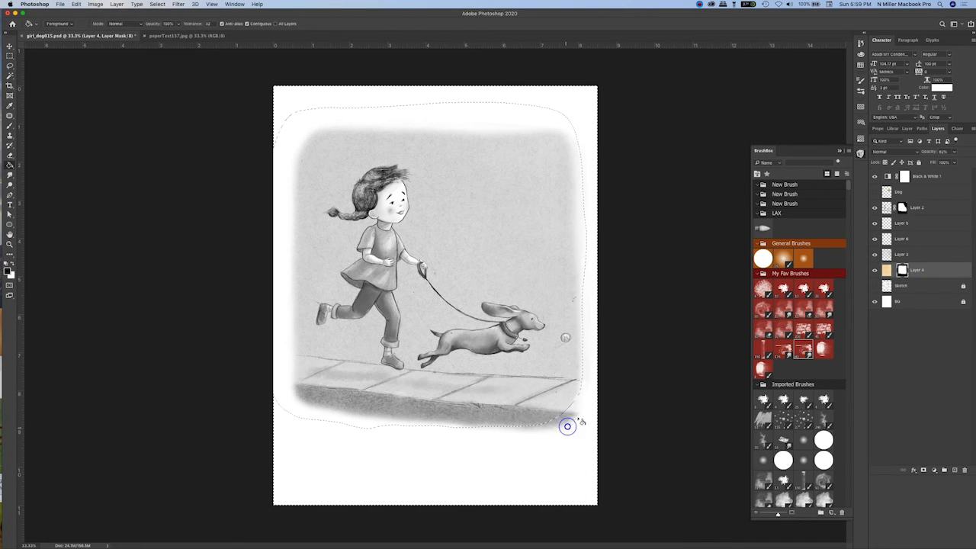
pyautogui.click(901, 207)
pyautogui.click(572, 422)
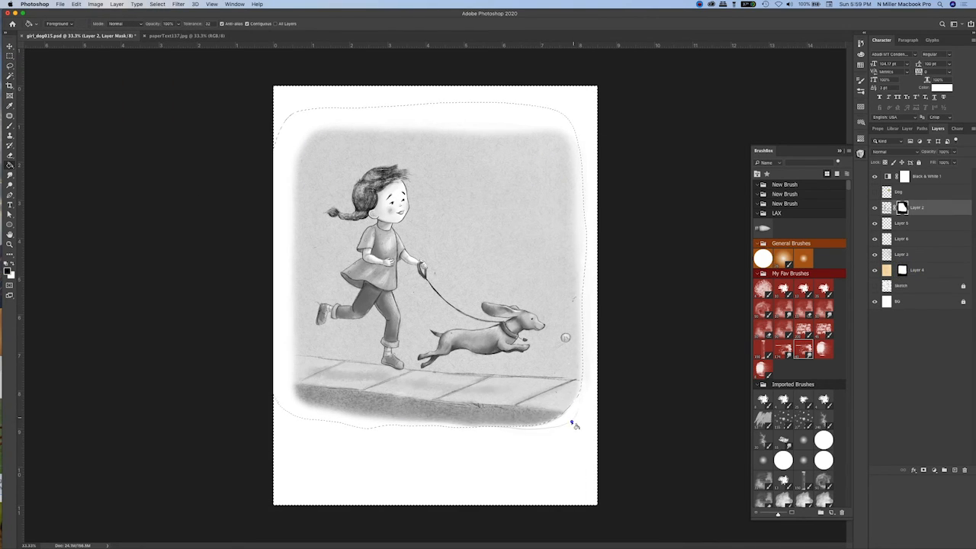
pyautogui.click(909, 225)
pyautogui.press('super+d')
# Merge Layers 2, 5, 6 and 3 into a single artwork layer
pyautogui.click(876, 239)
pyautogui.click(917, 207)
pyautogui.keyDown('shift'); pyautogui.click(918, 255); pyautogui.keyUp('shift')
pyautogui.press('super+e')
pyautogui.press('b')
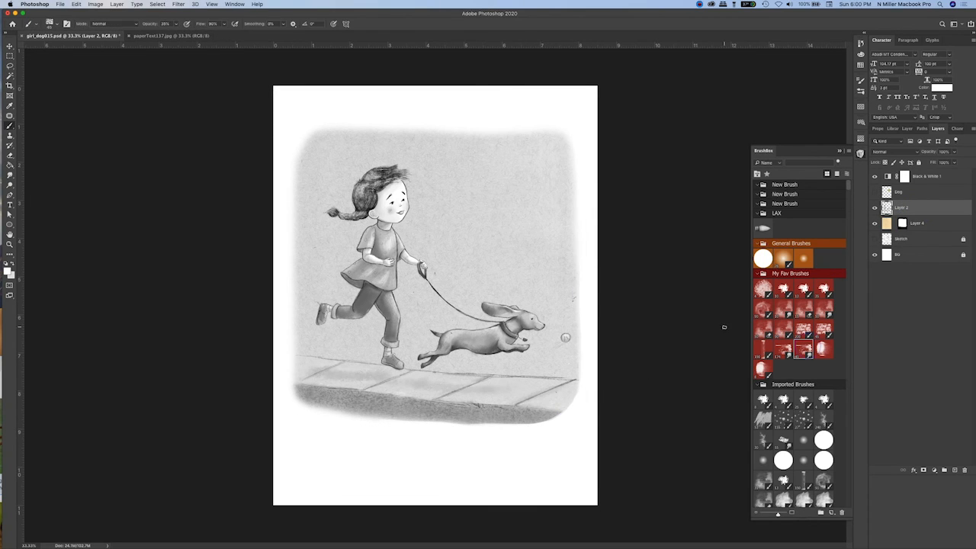
pyautogui.click(801, 351)
pyautogui.press('super+z')
pyautogui.click(916, 254)
pyautogui.keyDown('shift'); pyautogui.click(918, 208); pyautogui.keyUp('shift')
pyautogui.press('super+e')
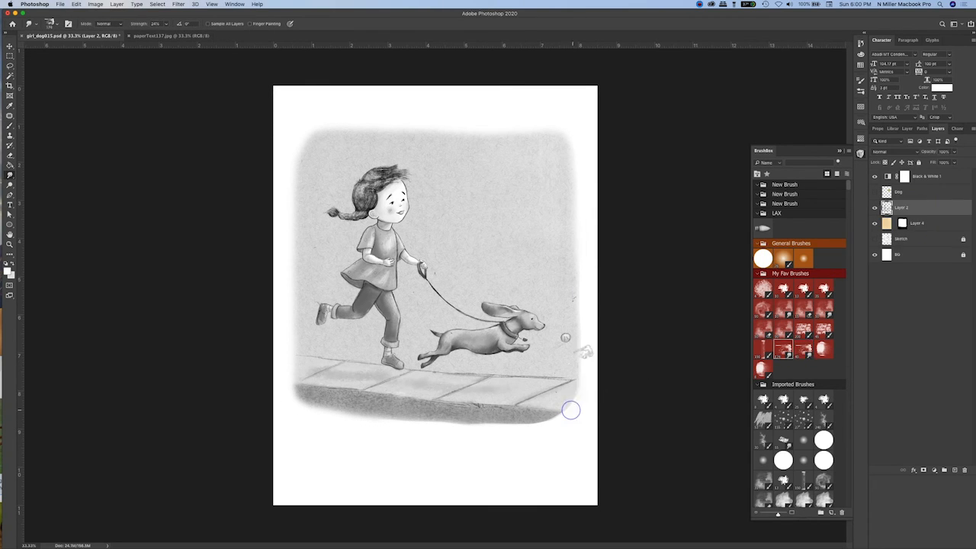
# Smudge the vignette edges on Layer 4's mask and the artwork edges on Layer 2, reducing the brush size for Layer 2
pyautogui.click(902, 223)
pyautogui.moveTo(576, 381)
pyautogui.mouseDown()
pyautogui.moveTo(577, 139)
pyautogui.moveTo(555, 418)
pyautogui.moveTo(303, 146)
pyautogui.mouseUp()
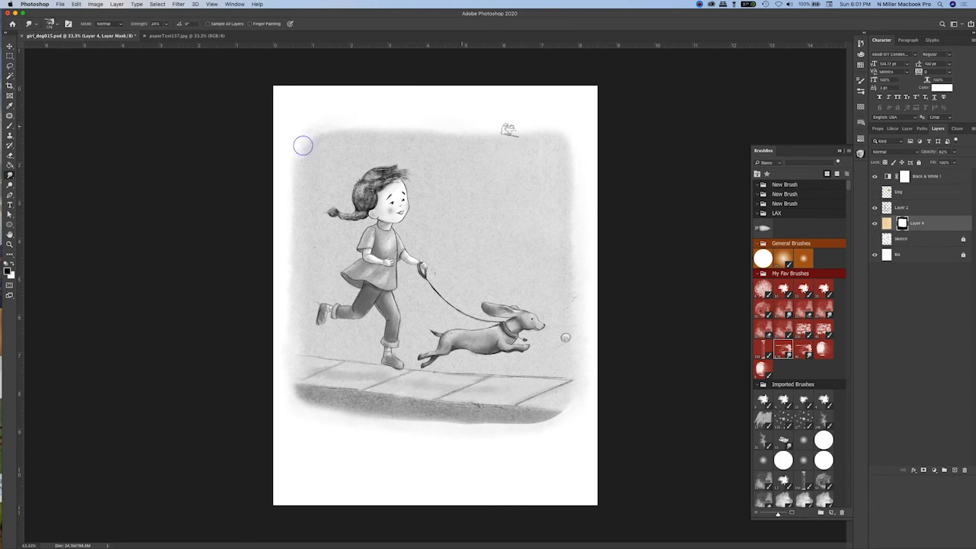
pyautogui.click(917, 207)
pyautogui.moveTo(412, 427)
pyautogui.mouseDown()
pyautogui.moveTo(557, 417)
pyautogui.moveTo(370, 416)
pyautogui.mouseUp()
pyautogui.press('[')
pyautogui.press('[')
pyautogui.press('[')
pyautogui.press('[')
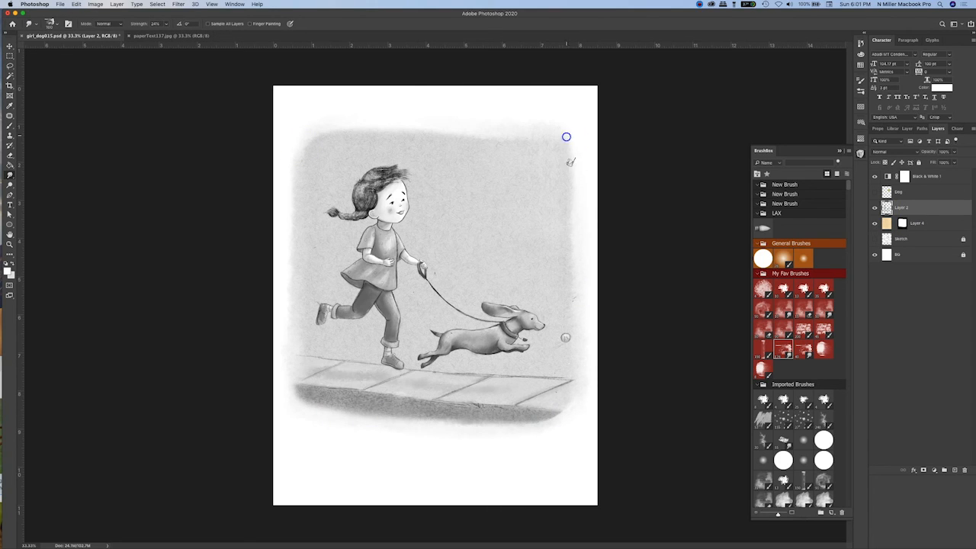
pyautogui.moveTo(557, 252); pyautogui.dragTo(567, 255)
# Crop the canvas to a nearly square frame close around the girl, dog and curb
pyautogui.click(887, 223)
pyautogui.press('s')
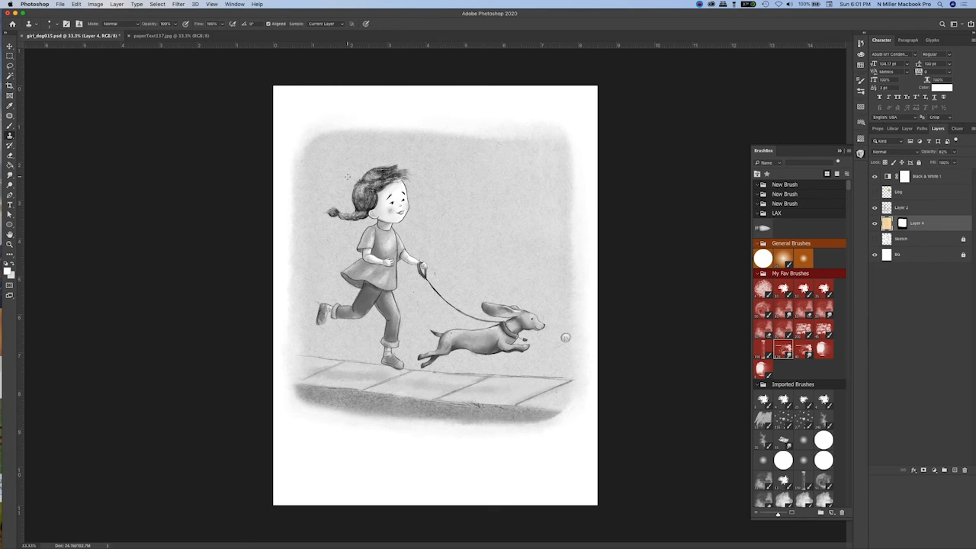
pyautogui.press('c')
pyautogui.moveTo(598, 504); pyautogui.dragTo(588, 503)
pyautogui.moveTo(435, 504); pyautogui.dragTo(434, 461)
pyautogui.moveTo(283, 130); pyautogui.dragTo(294, 152)
pyautogui.press('Return')
pyautogui.press('s')
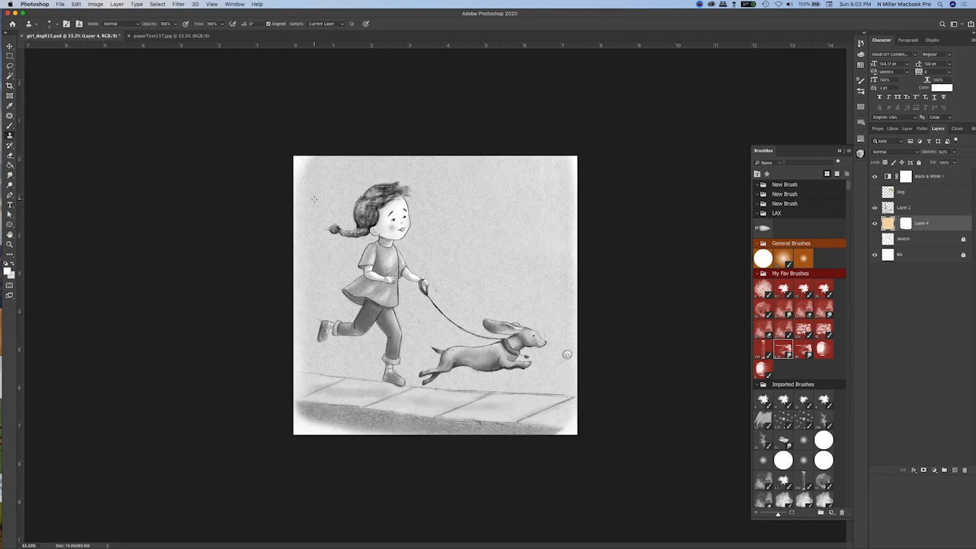
# Paint white on Layer 4's mask along the edges and corners to restore the paper texture there
pyautogui.click(905, 223)
pyautogui.press('b')
pyautogui.moveTo(570, 164); pyautogui.dragTo(567, 428)
pyautogui.moveTo(533, 431); pyautogui.dragTo(299, 164)
# Clone the curb shading into the empty lower corners on Layer 2, smudge it smooth and save the file
pyautogui.click(893, 208)
pyautogui.press('s')
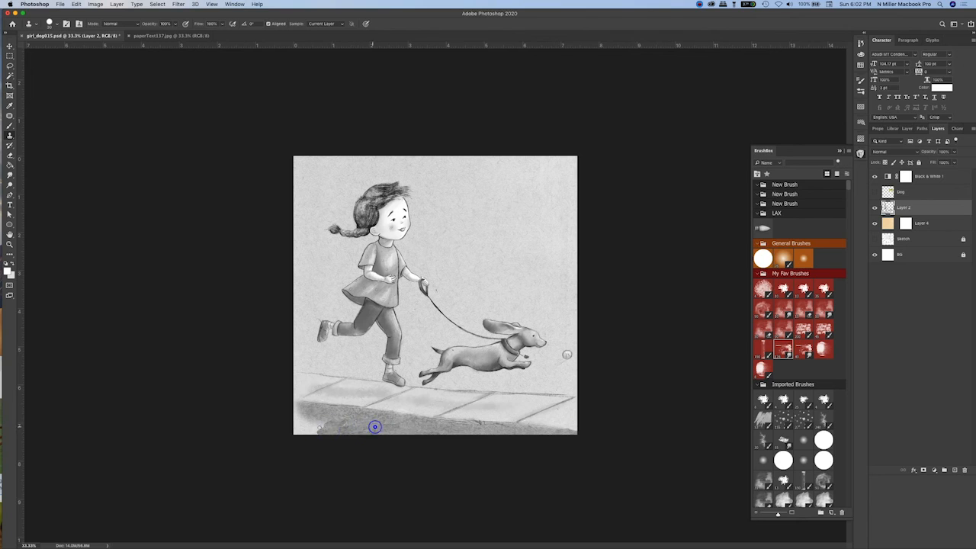
pyautogui.click(803, 349)
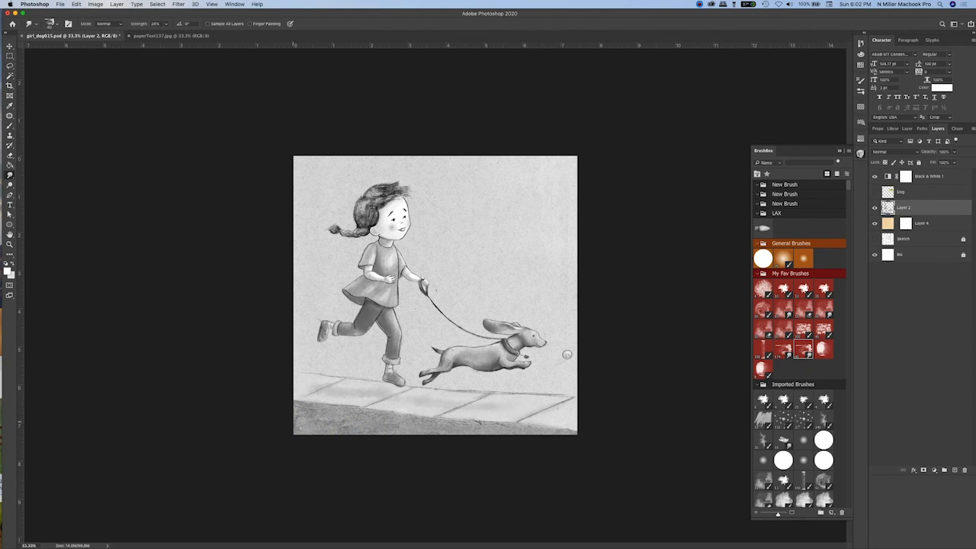
pyautogui.press('super+minus')
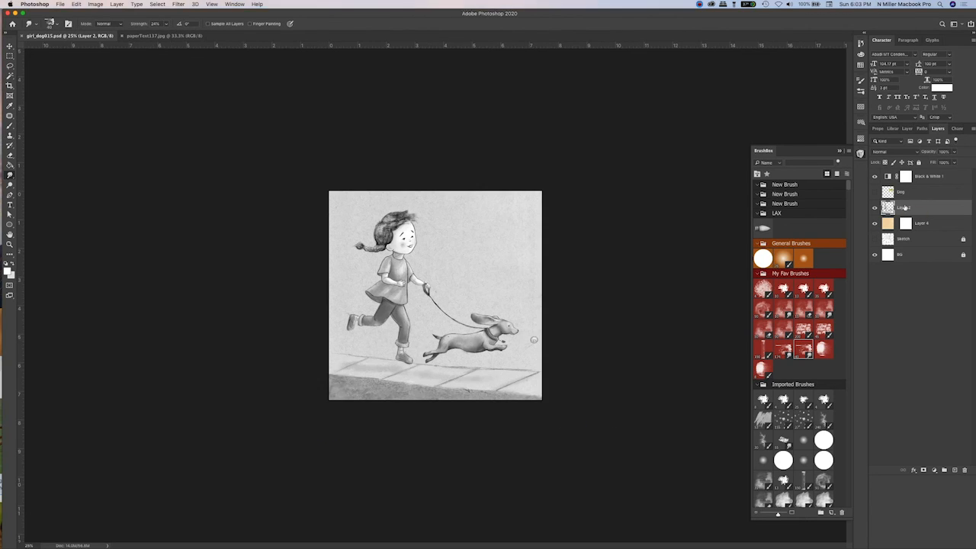
pyautogui.click(875, 223)
pyautogui.click(875, 222)
# Trace the outline of the dog's hind paws with the Pen tool
pyautogui.press('super+plus')
pyautogui.click(10, 195)
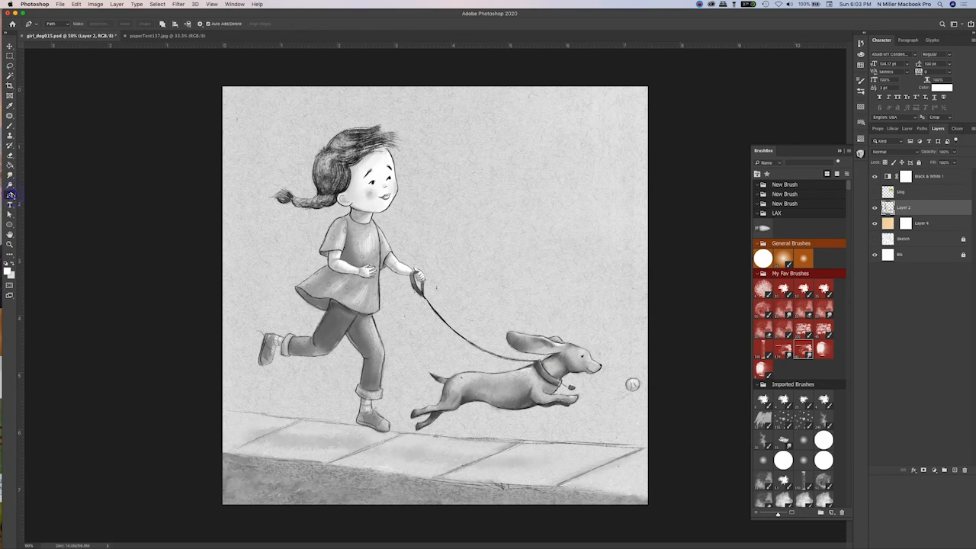
pyautogui.press('super+plus')
pyautogui.press('super+plus')
pyautogui.click(189, 463)
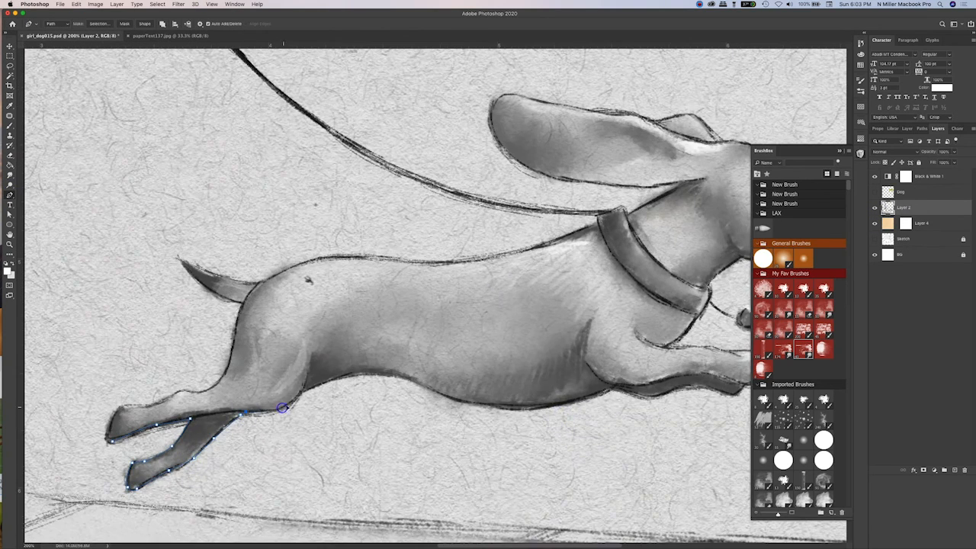
# Continue the Pen tool path along the dog's belly, around the front legs and up the chest to the throat
pyautogui.click(597, 395)
pyautogui.click(610, 389)
pyautogui.click(653, 399)
pyautogui.click(682, 388)
pyautogui.moveTo(712, 396); pyautogui.dragTo(636, 406)
pyautogui.click(656, 405)
pyautogui.click(668, 394)
pyautogui.click(633, 302)
pyautogui.click(635, 295)
pyautogui.moveTo(738, 266); pyautogui.dragTo(690, 285)
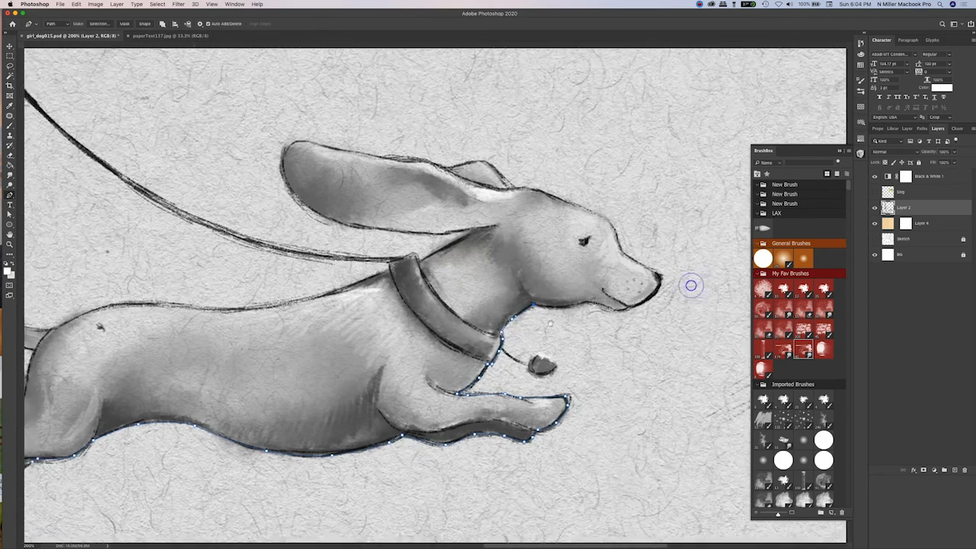
# Extend the path along the dog's jaw, around the nose, over the head and around the tip of the ear
pyautogui.click(524, 307)
pyautogui.click(551, 310)
pyautogui.click(578, 305)
pyautogui.click(606, 311)
pyautogui.click(618, 310)
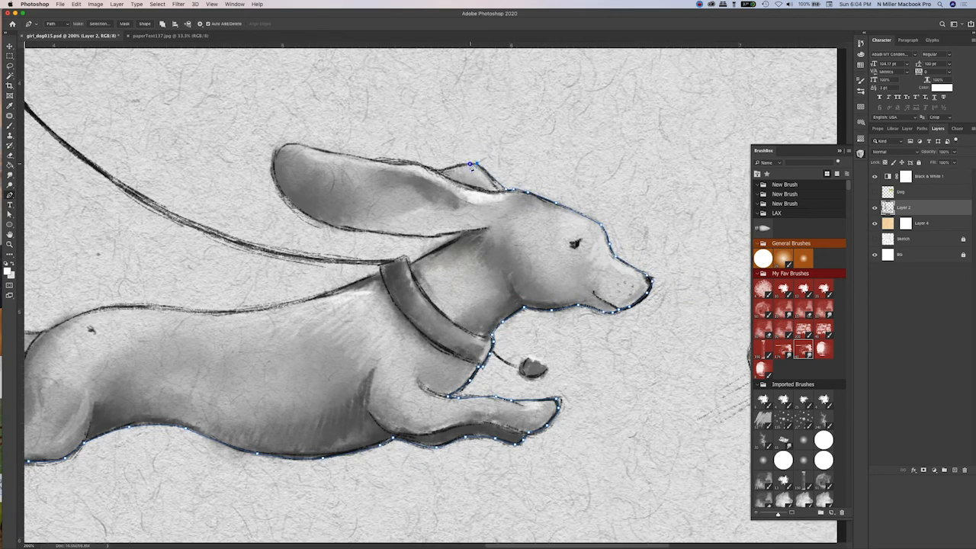
pyautogui.moveTo(387, 210); pyautogui.dragTo(455, 276)
pyautogui.click(507, 237)
pyautogui.click(487, 230)
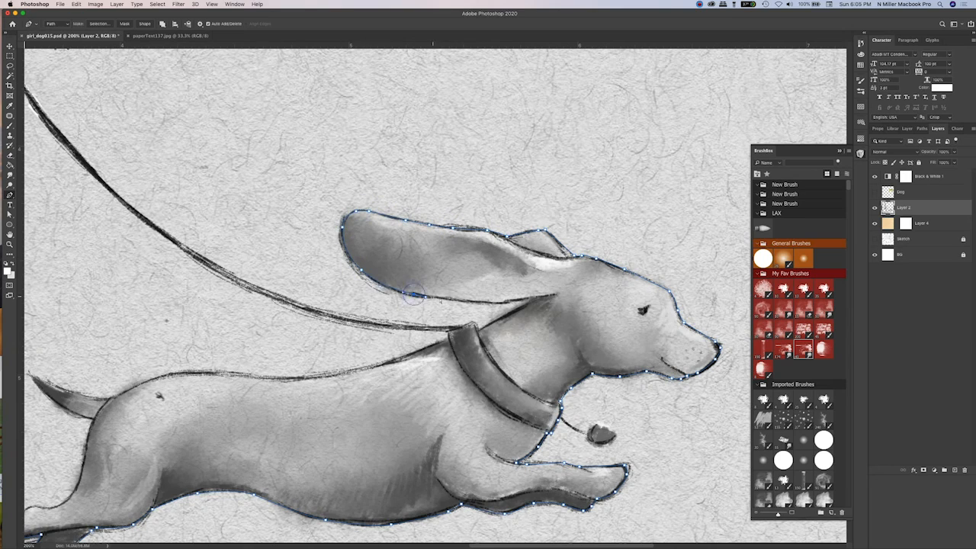
# Trace the underside of the ear, the neck, back, tail and hind leg to complete the dog's outline
pyautogui.click(525, 305)
pyautogui.click(474, 322)
pyautogui.click(450, 331)
pyautogui.click(449, 339)
pyautogui.moveTo(214, 399); pyautogui.dragTo(359, 392)
pyautogui.click(502, 362)
pyautogui.click(438, 371)
pyautogui.click(378, 365)
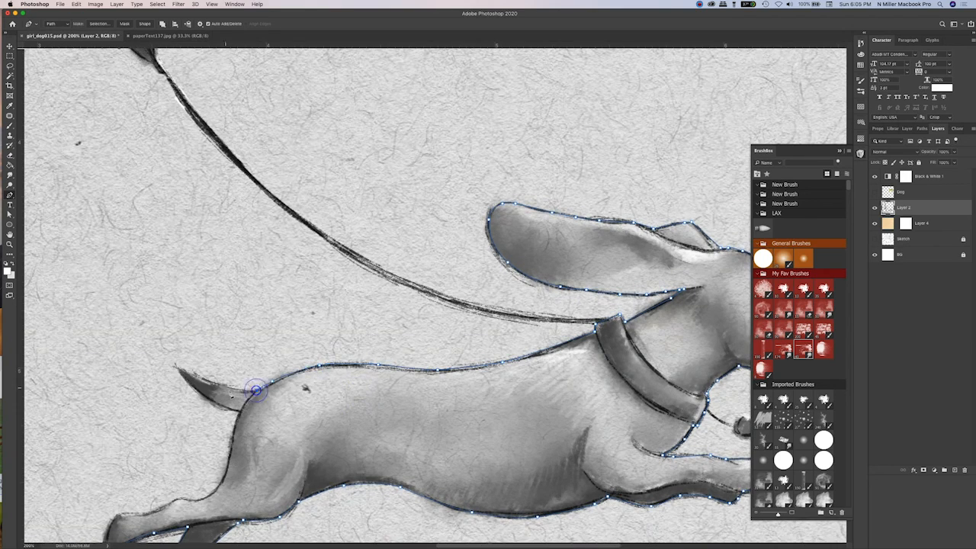
pyautogui.moveTo(278, 421); pyautogui.dragTo(336, 340)
pyautogui.click(298, 329)
pyautogui.moveTo(289, 370); pyautogui.dragTo(287, 384)
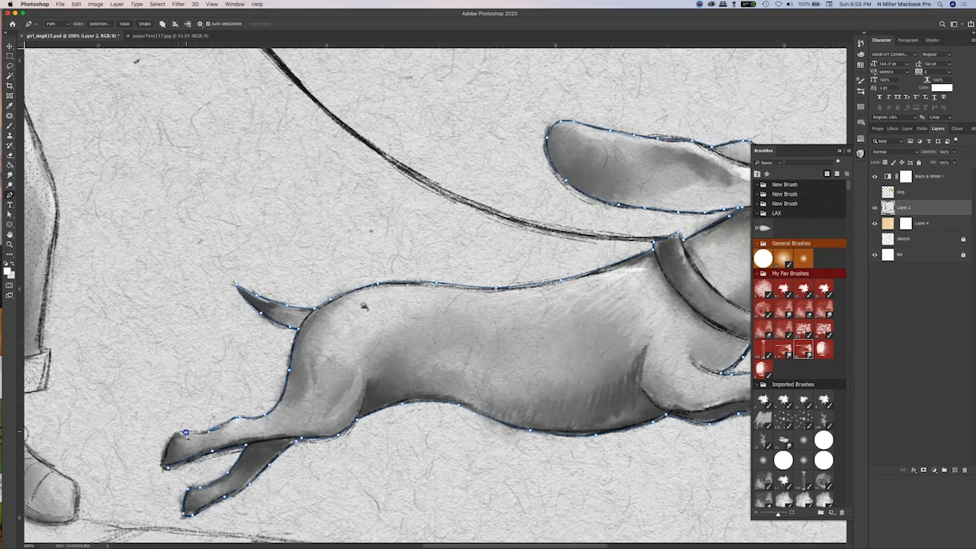
# Save the dog's work path under its default name and load it as a selection
pyautogui.click(921, 128)
pyautogui.doubleClick(907, 157)
pyautogui.press('Return')
pyautogui.press('super+Return')
# Add a new layer beneath Layer 2, fill the dog selection with white and deselect
pyautogui.click(938, 128)
pyautogui.keyDown('super'); pyautogui.click(954, 470); pyautogui.keyUp('super')
pyautogui.click(538, 363)
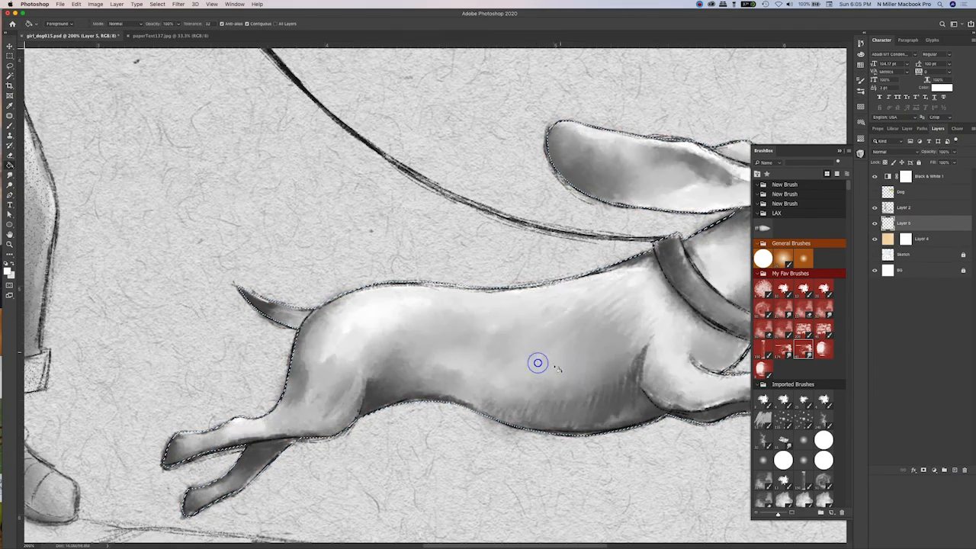
pyautogui.press('super+0')
pyautogui.press('super+d')
# Paint the ball in front of the dog and its motion streak white with a textured brush, and save the file
pyautogui.press('super+plus')
pyautogui.moveTo(544, 357); pyautogui.dragTo(487, 319)
pyautogui.press('b')
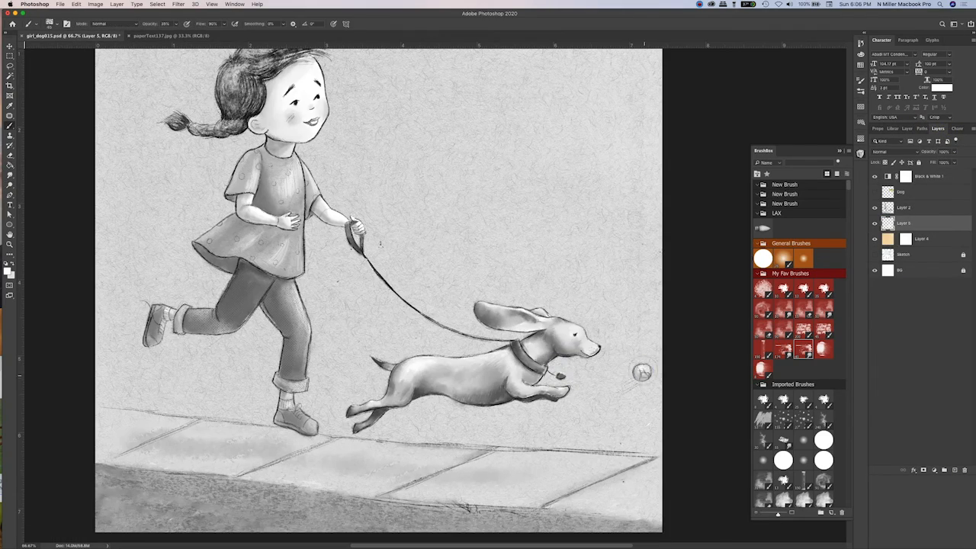
pyautogui.click(803, 333)
pyautogui.moveTo(637, 375); pyautogui.dragTo(593, 396)
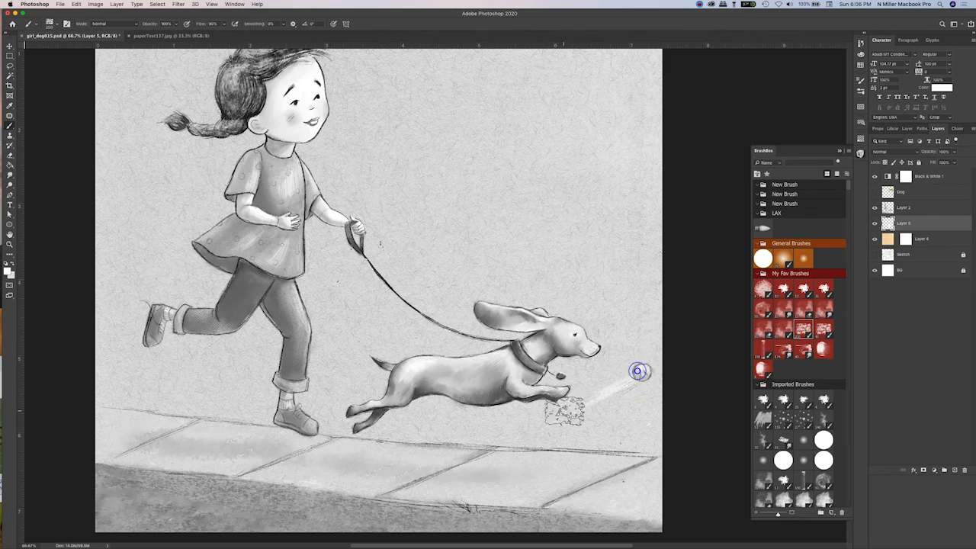
pyautogui.press('super+minus')
pyautogui.press('super+s')
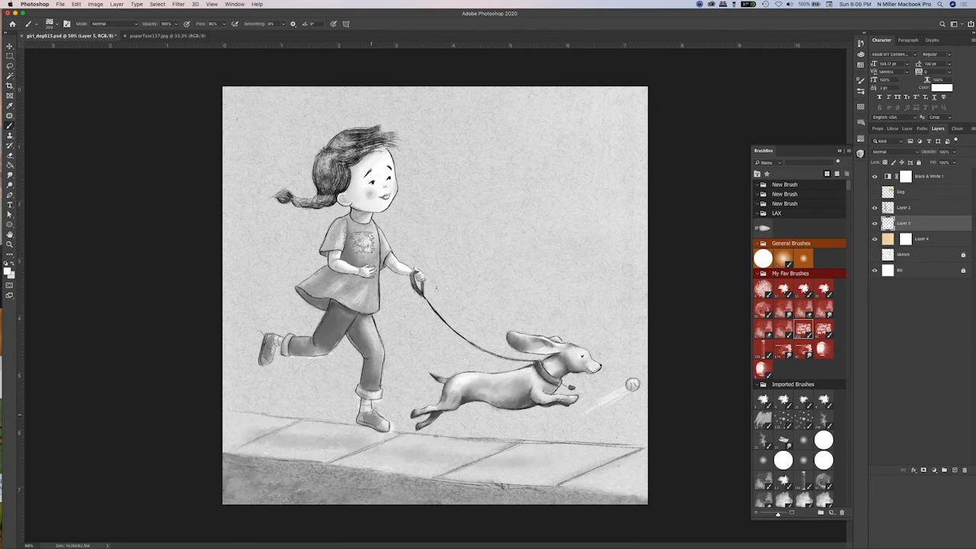
# Erase the stray white along the underside of the girl's raised trouser leg on the white fill layer
pyautogui.press('e')
pyautogui.moveTo(288, 361); pyautogui.dragTo(311, 358)
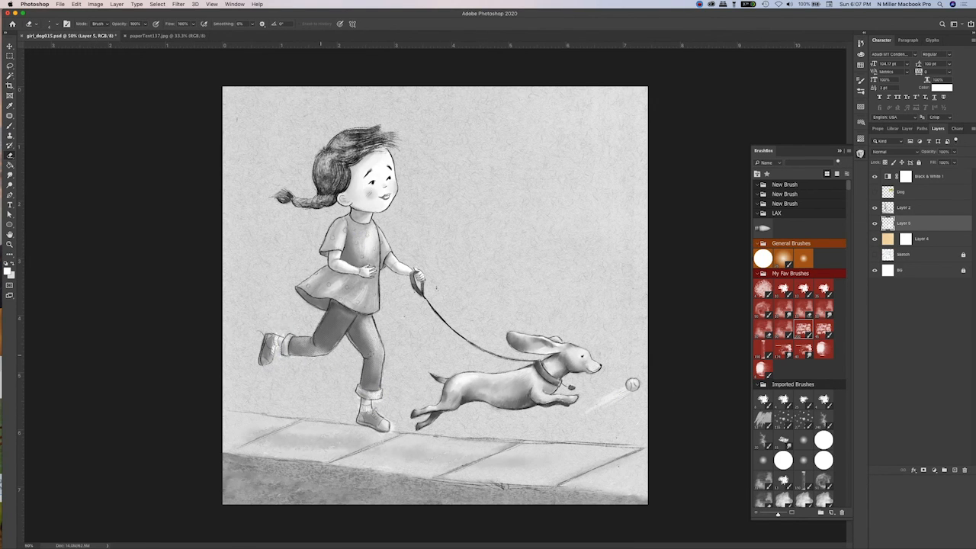
# Select the paper texture on Layer 4 and switch to the Clone Stamp tool
pyautogui.click(888, 239)
pyautogui.press('s')
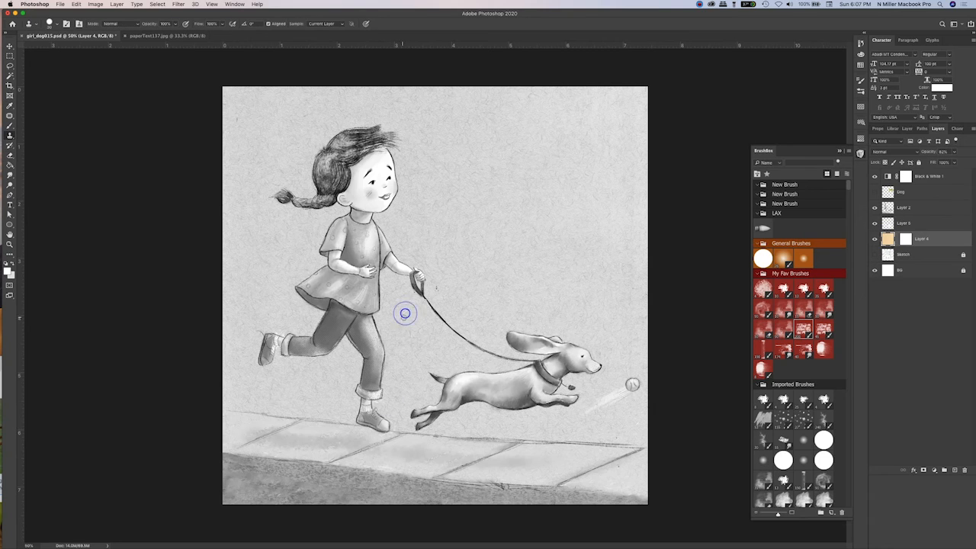
pyautogui.hotkey('ctrl', '-')
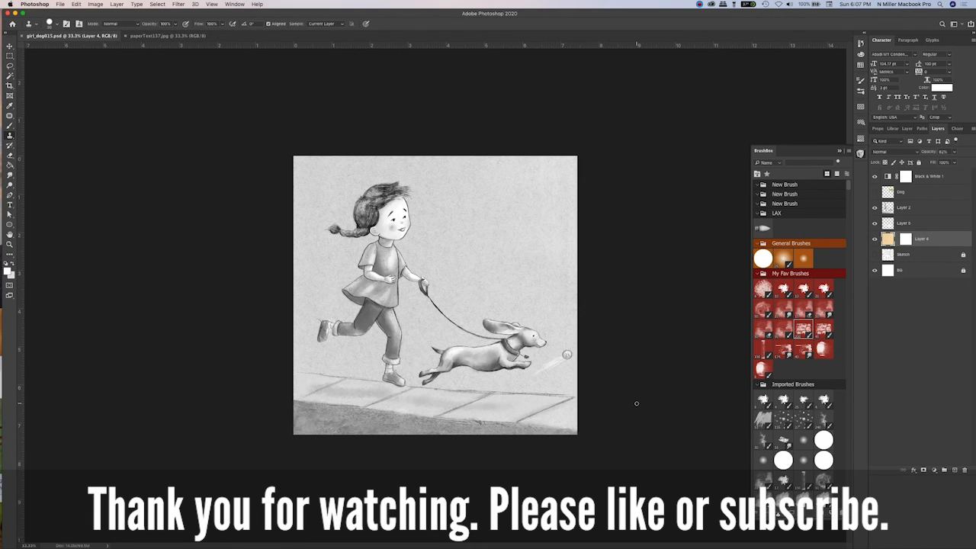